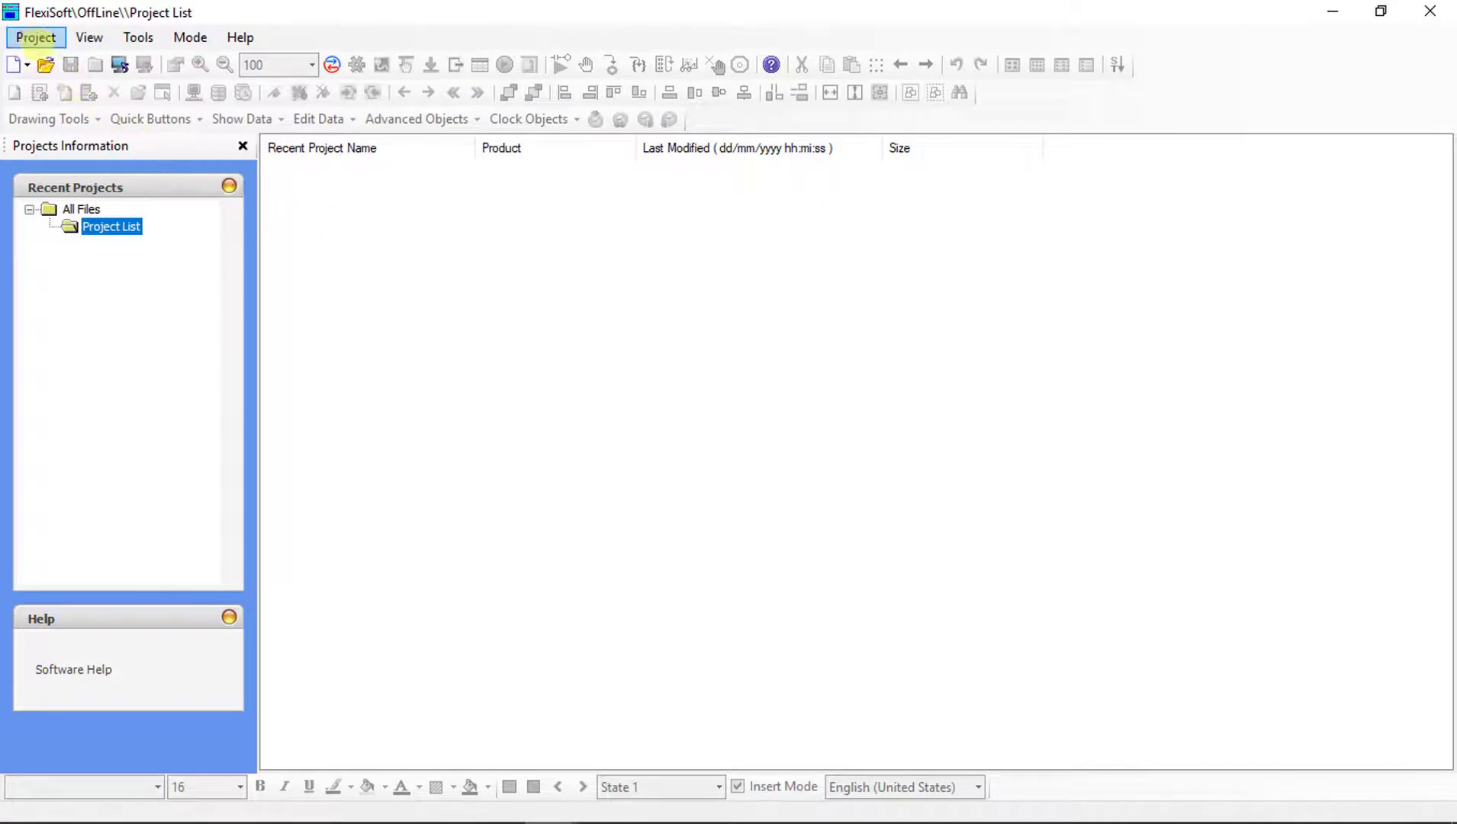
# Start a new project for product FP4151, model FP4151T.
pyautogui.click(27, 39)
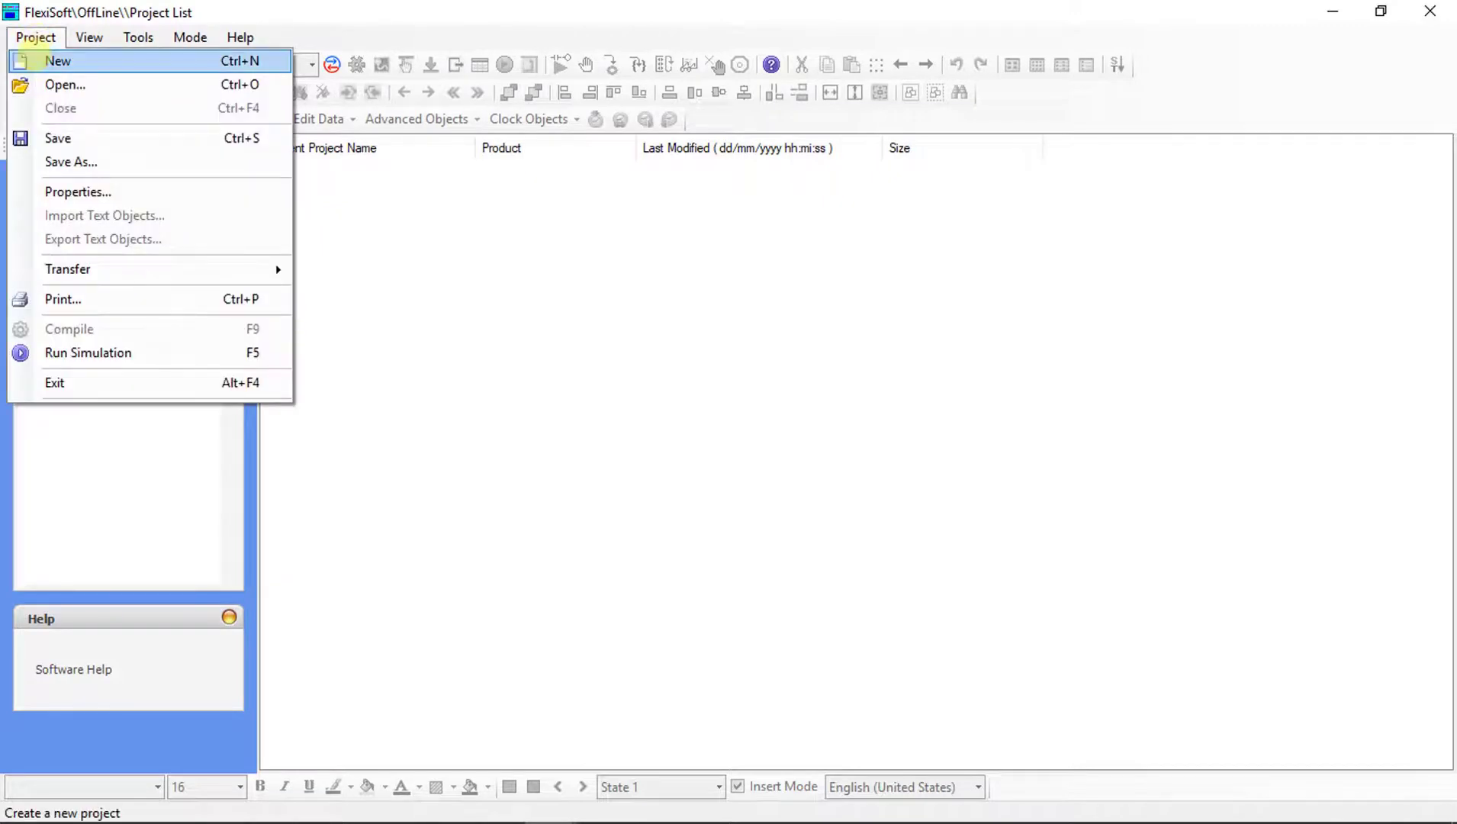
pyautogui.click(34, 60)
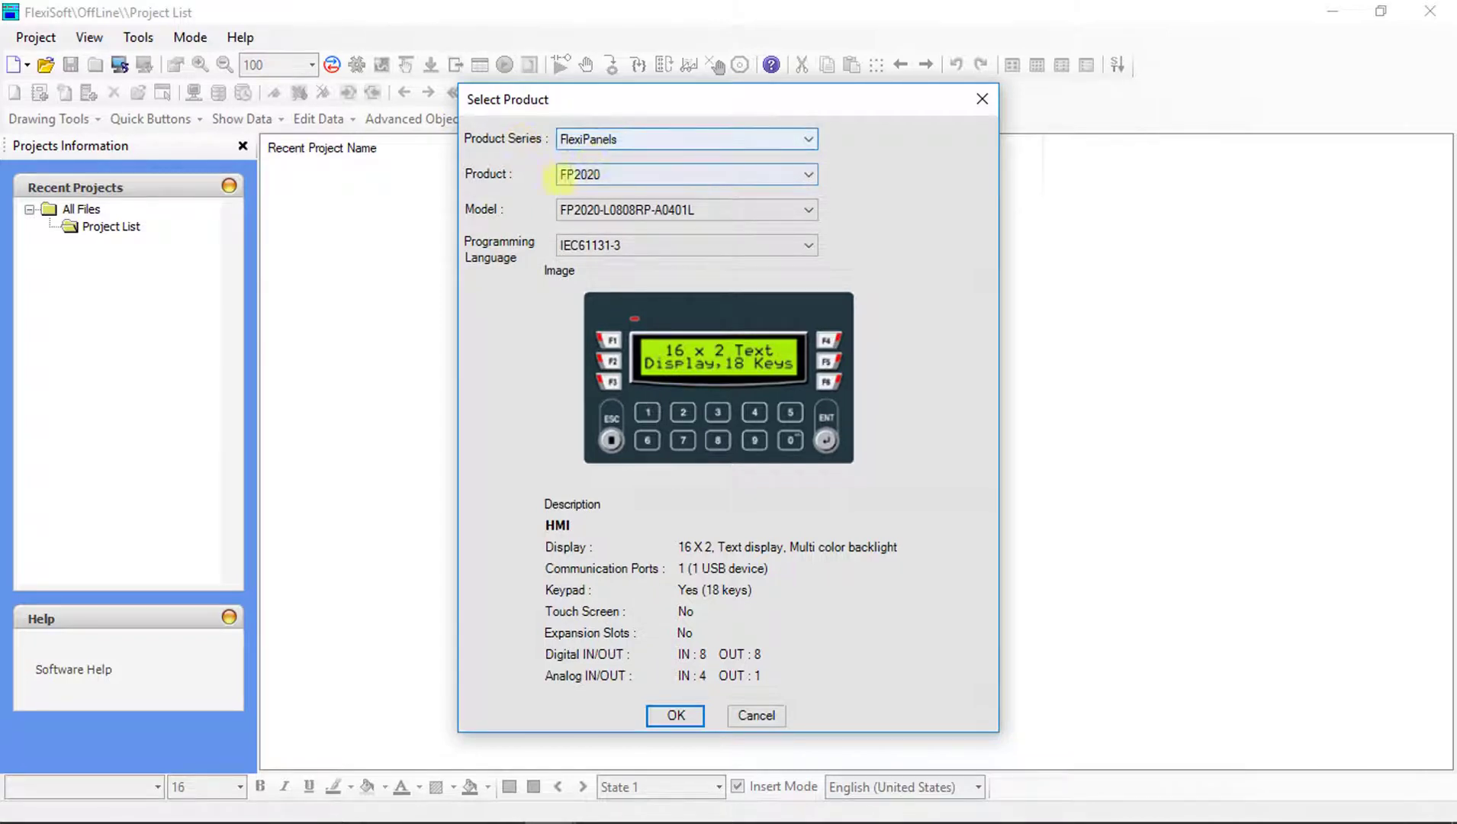
pyautogui.click(588, 174)
pyautogui.scroll(-5, 603, 277)
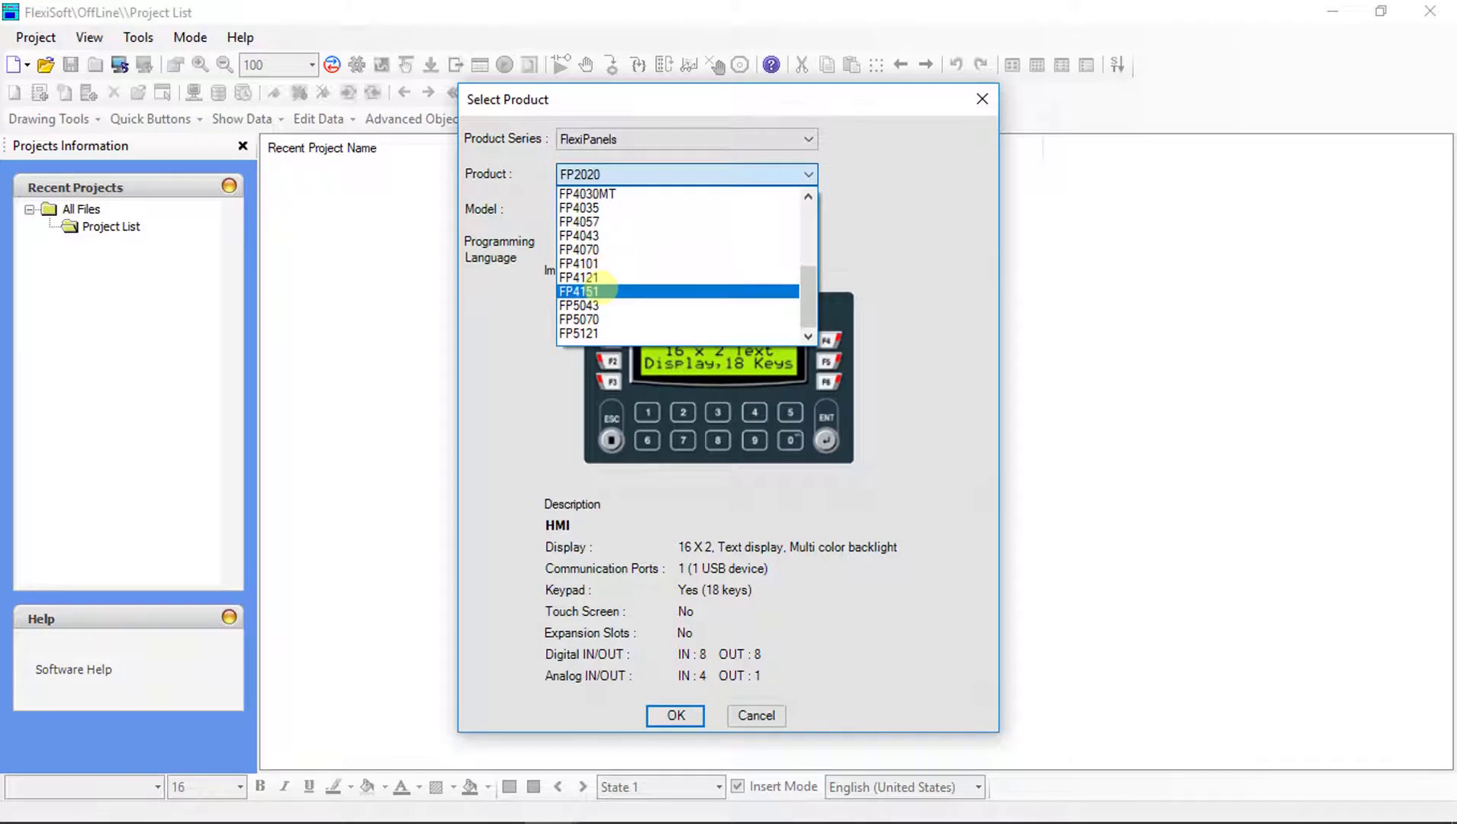
pyautogui.click(600, 291)
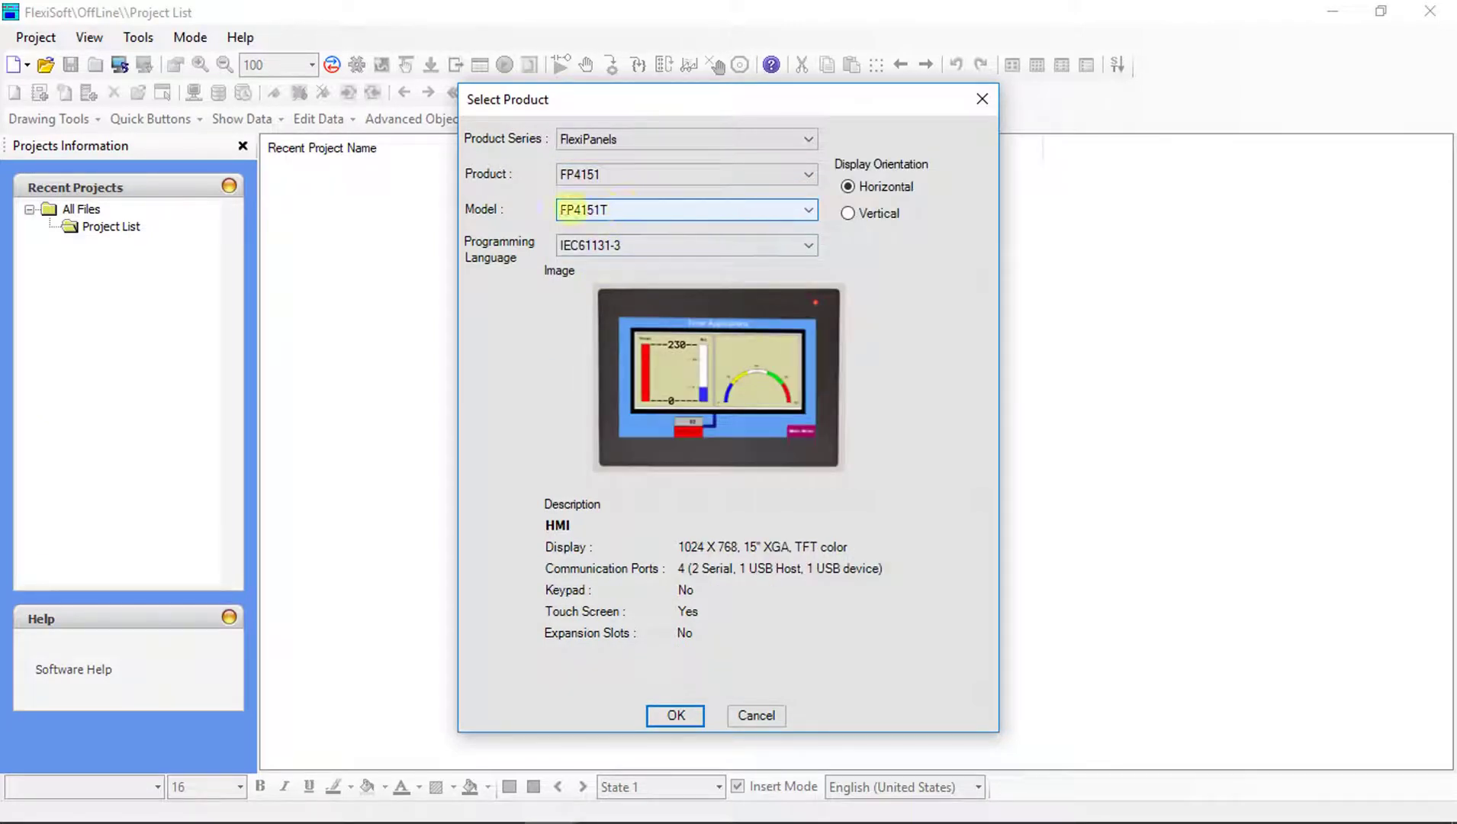
pyautogui.click(707, 209)
pyautogui.click(675, 243)
pyautogui.click(676, 712)
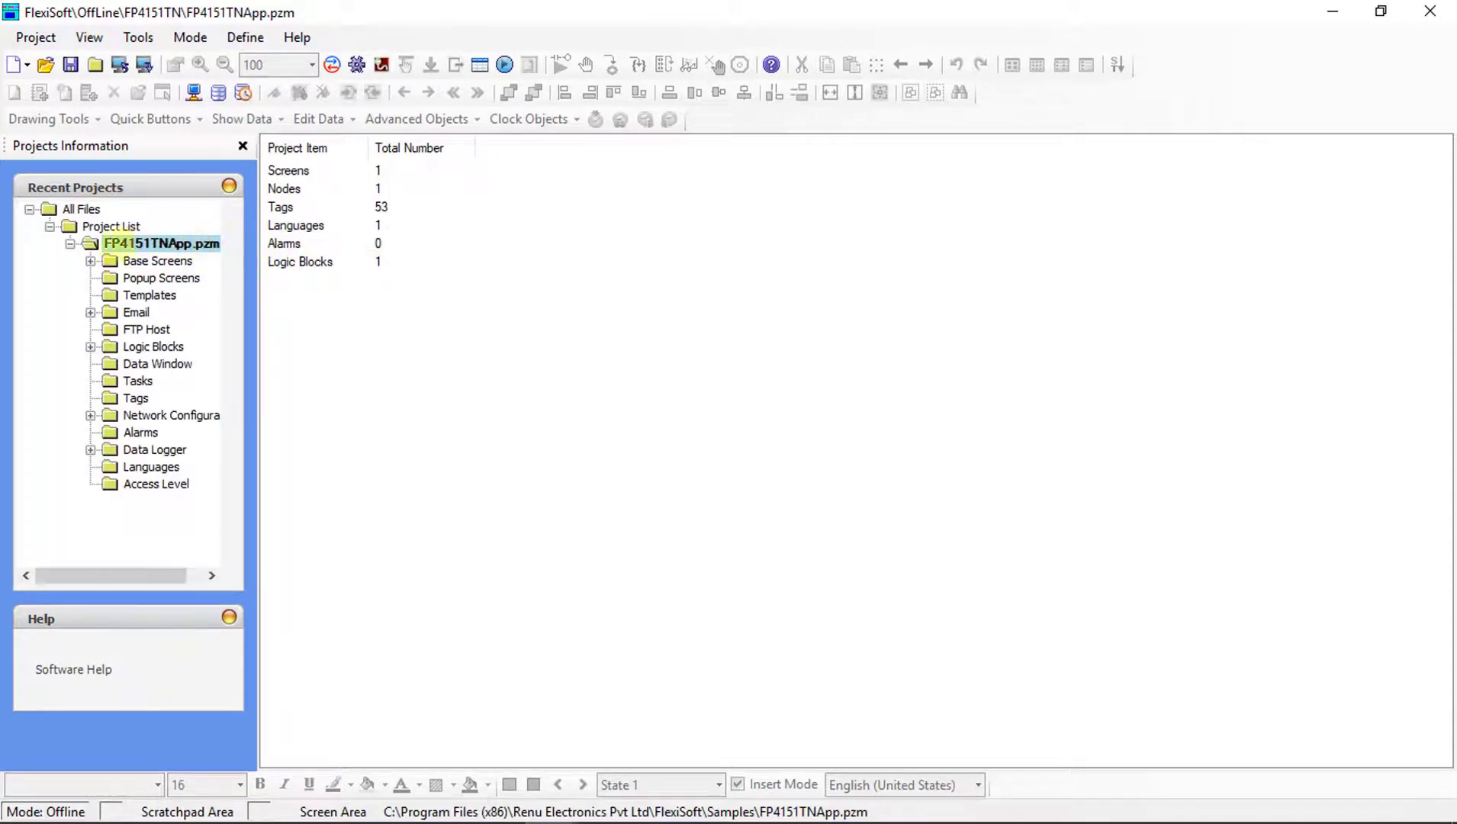
# Expand the Email node, check Contact list, and return to the Configure page.
pyautogui.click(112, 312)
pyautogui.click(90, 312)
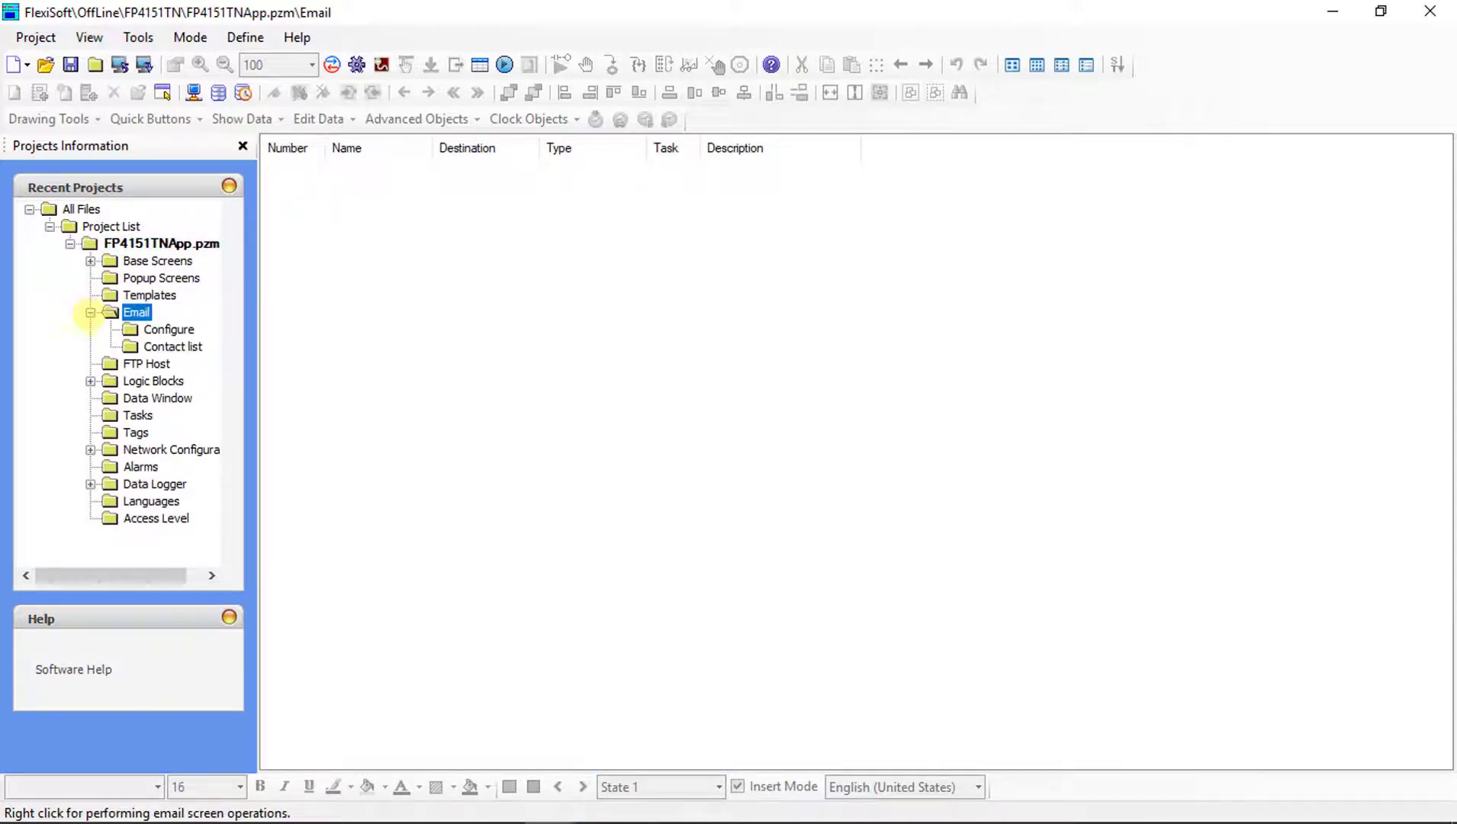
pyautogui.click(131, 329)
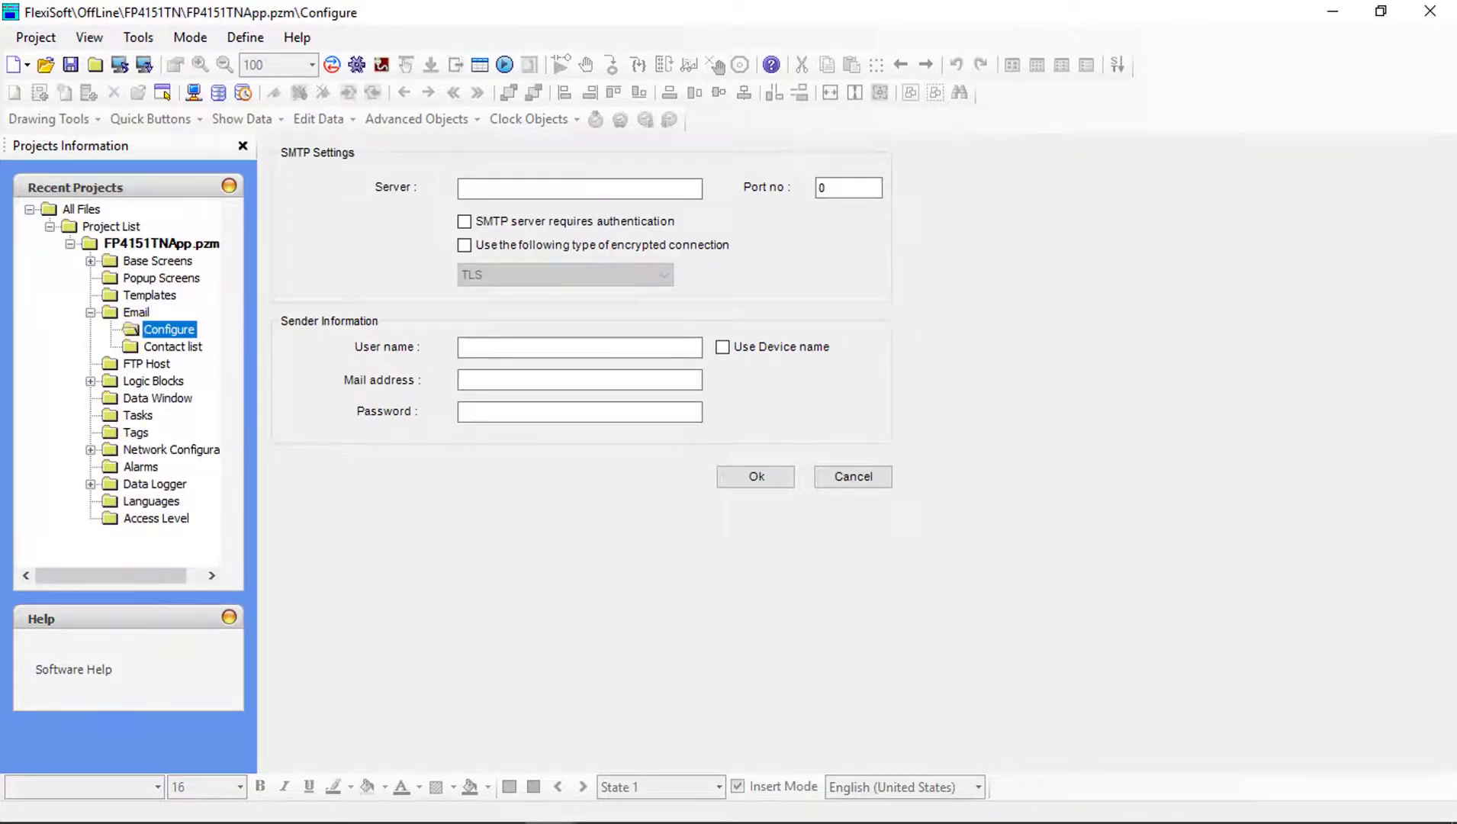
pyautogui.click(130, 347)
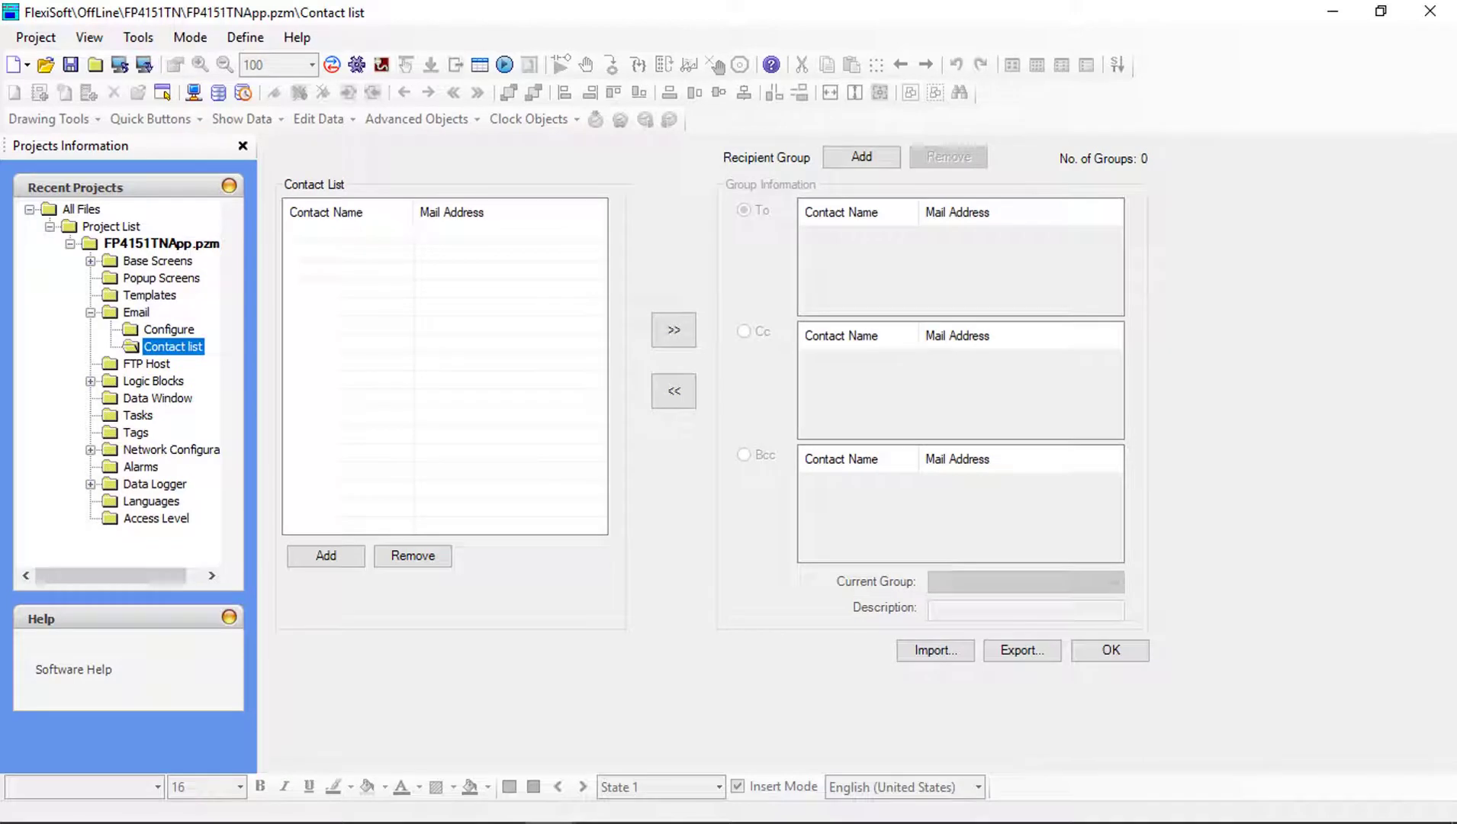
pyautogui.click(162, 328)
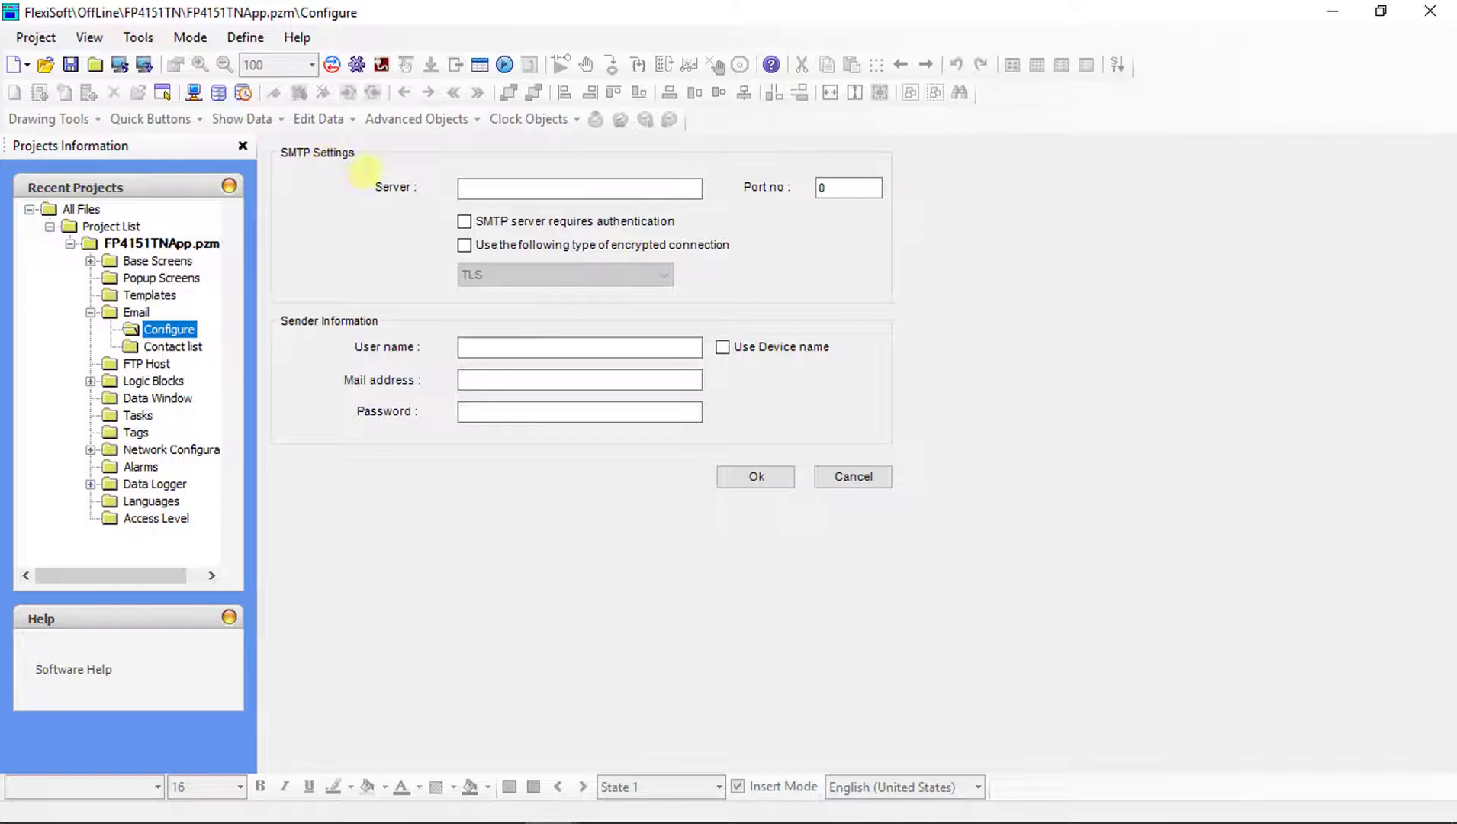
# Set SMTP server smtp.1and1.com, port 465, with authentication and SSL encryption.
pyautogui.click(482, 187)
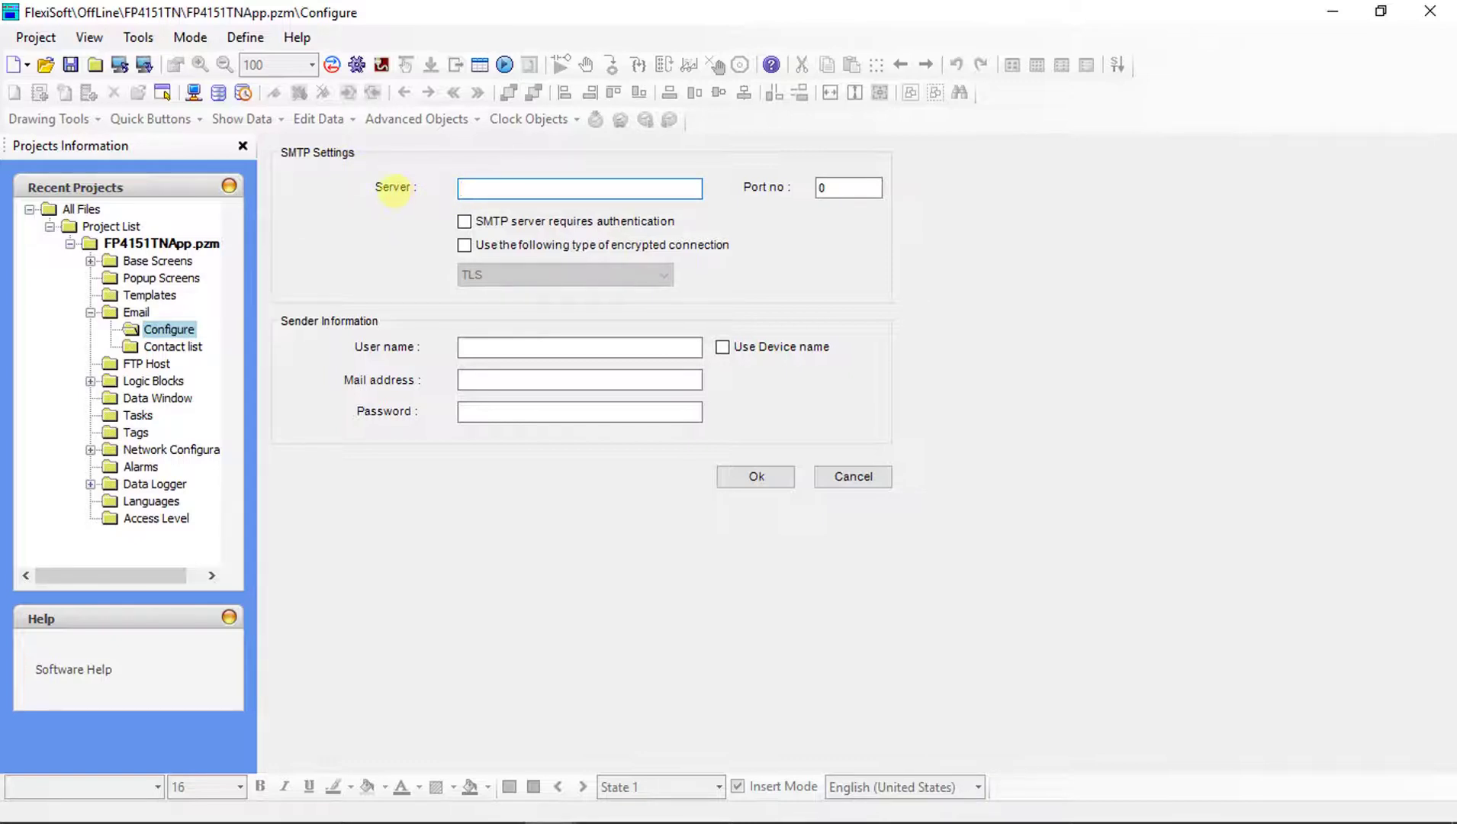
pyautogui.write('smtp.1and1.com')
pyautogui.click(818, 187)
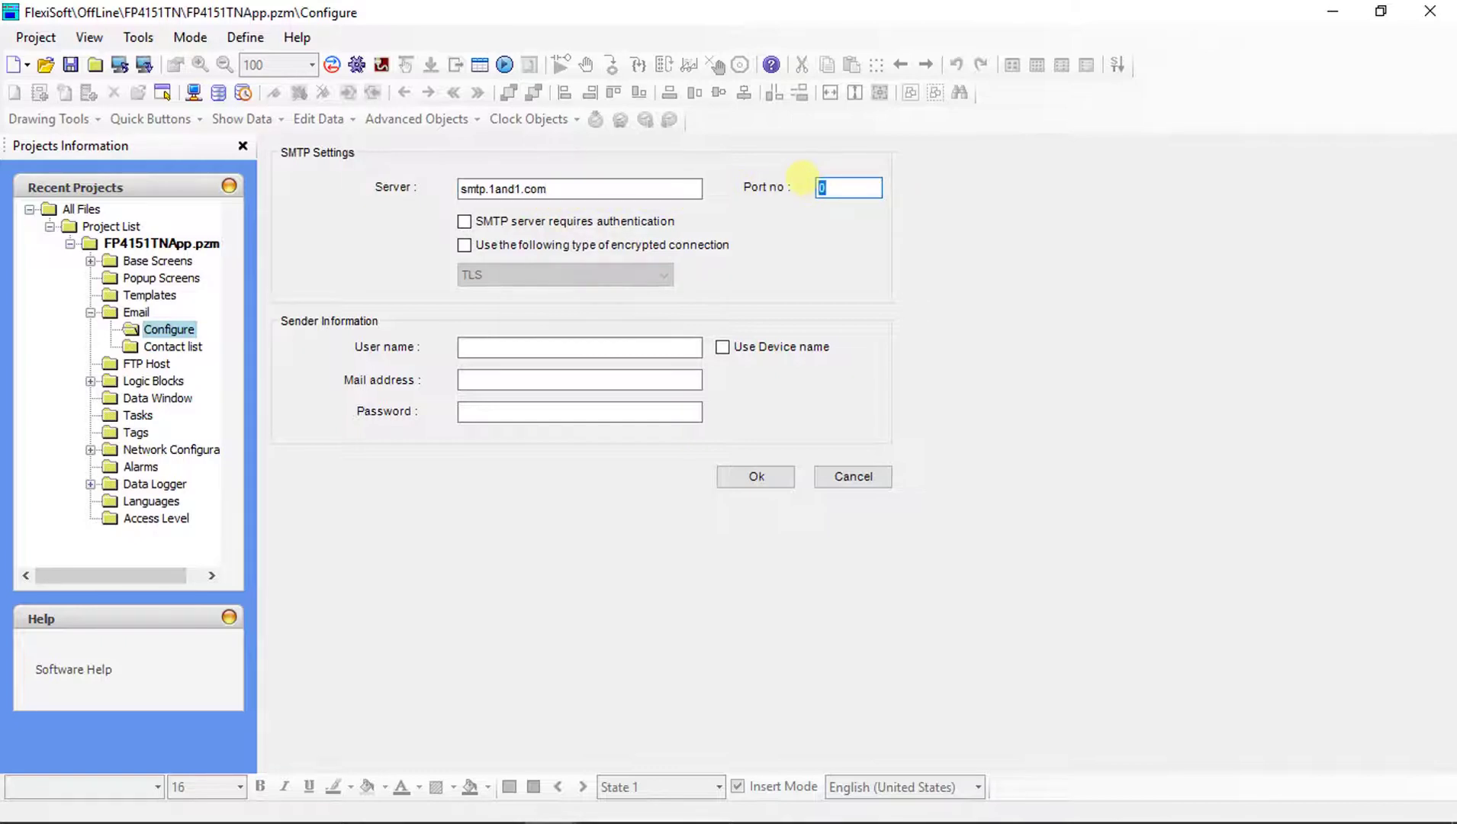
pyautogui.write('465')
pyautogui.click(463, 221)
pyautogui.click(464, 245)
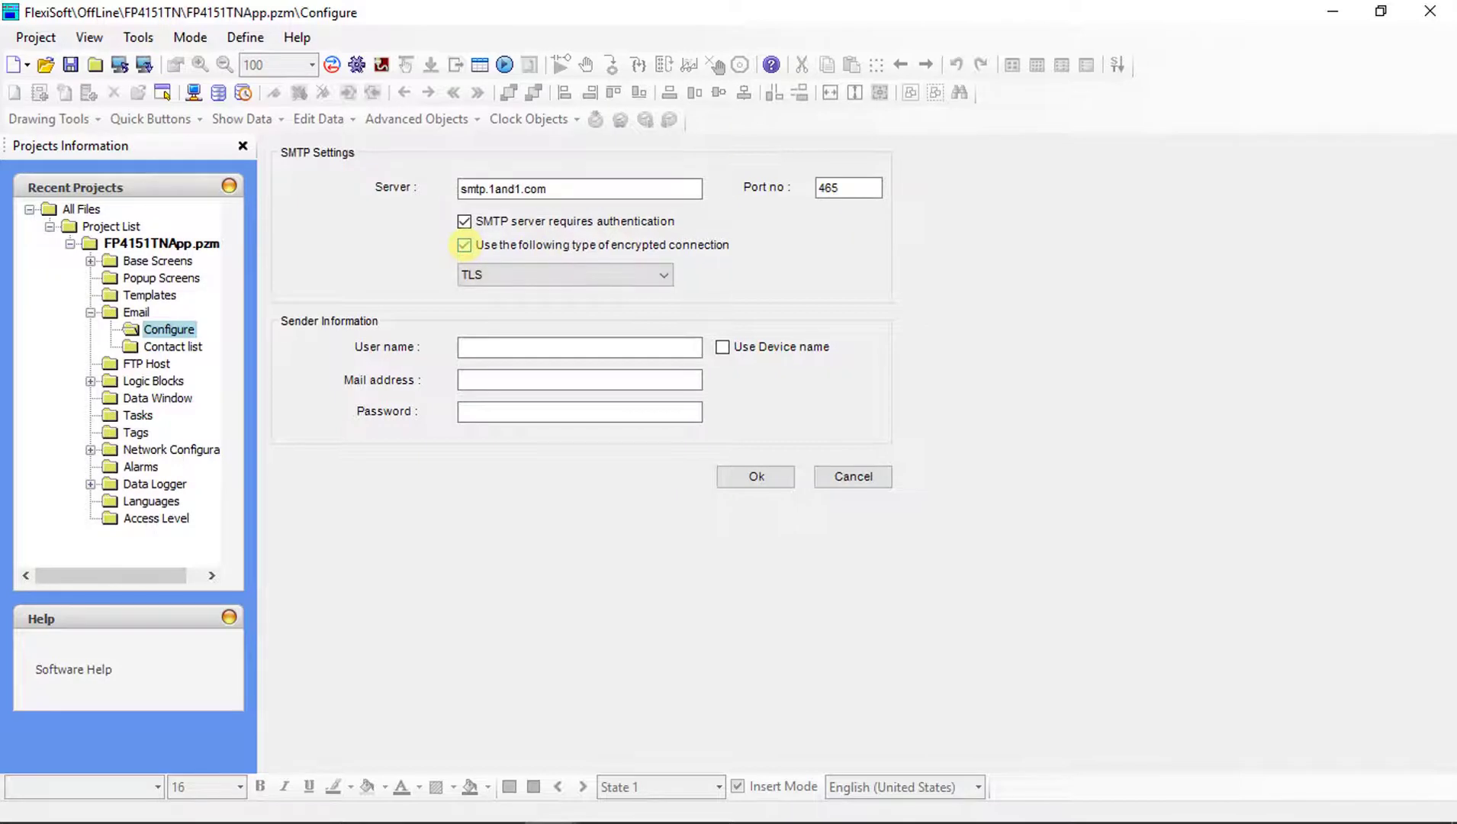
pyautogui.click(496, 275)
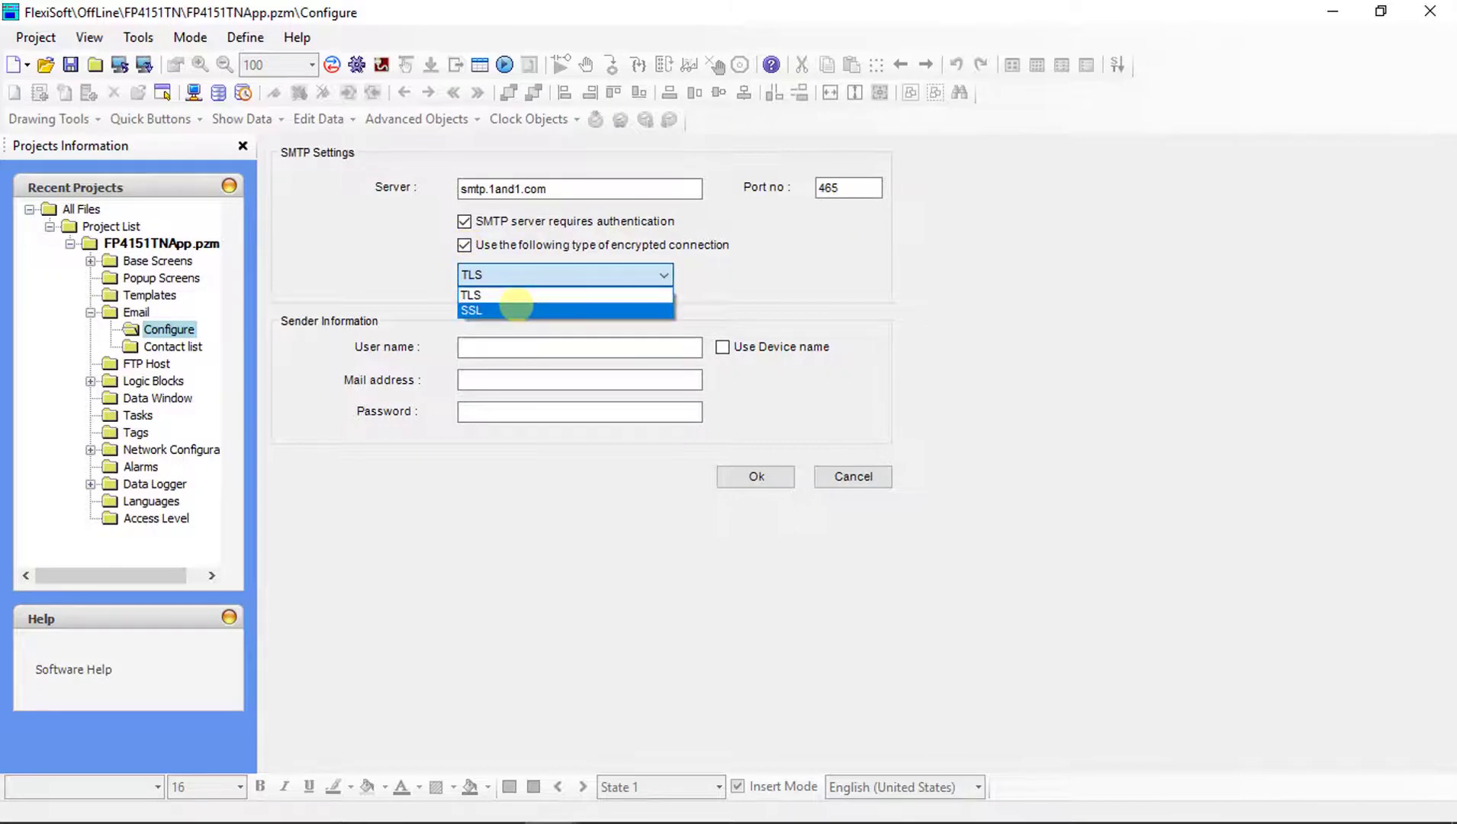
pyautogui.click(516, 309)
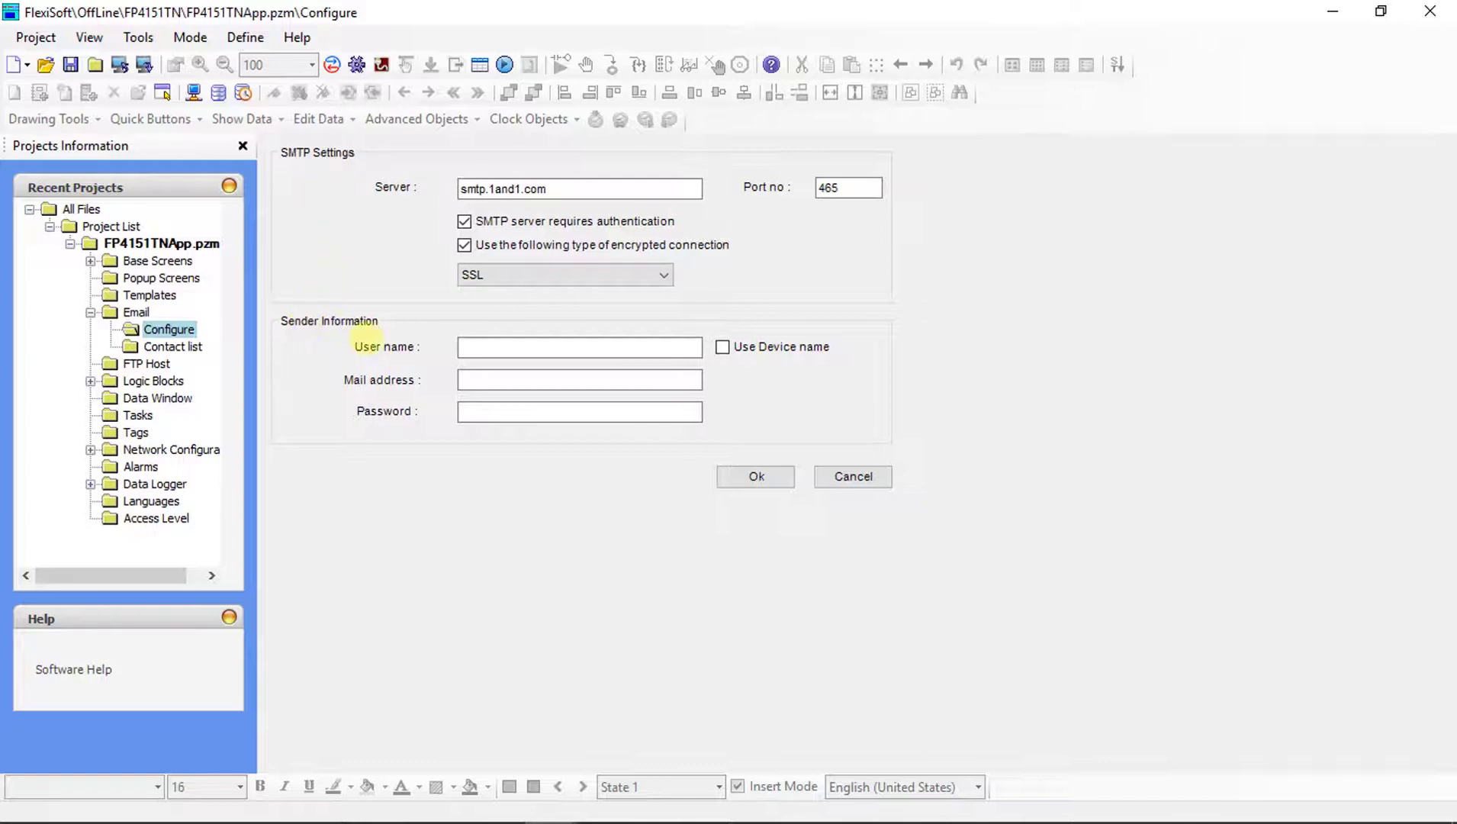
# Use device name FP4151TN as sender and fill in the sender's mail address and password.
pyautogui.click(473, 347)
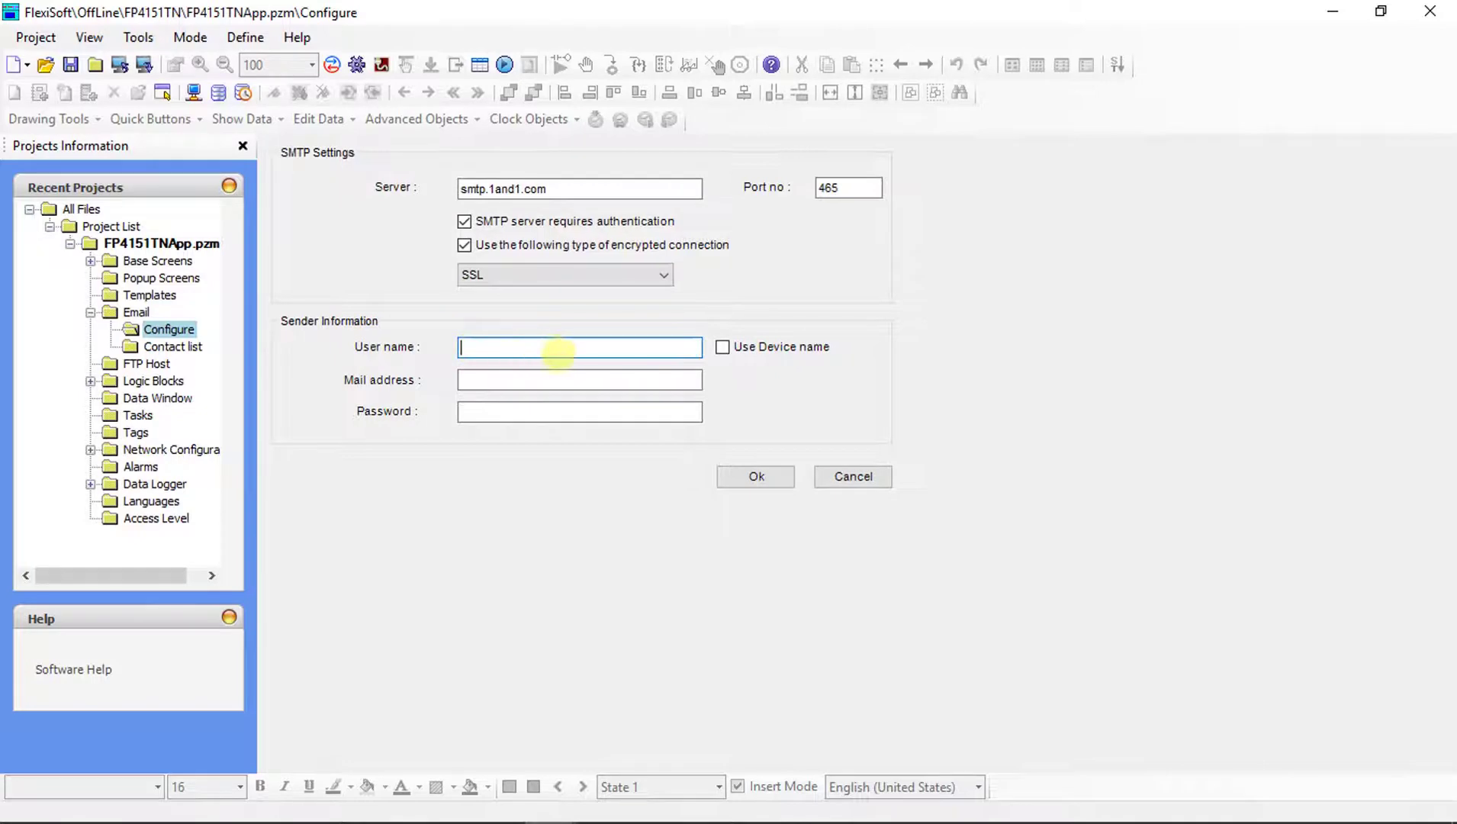
pyautogui.click(723, 349)
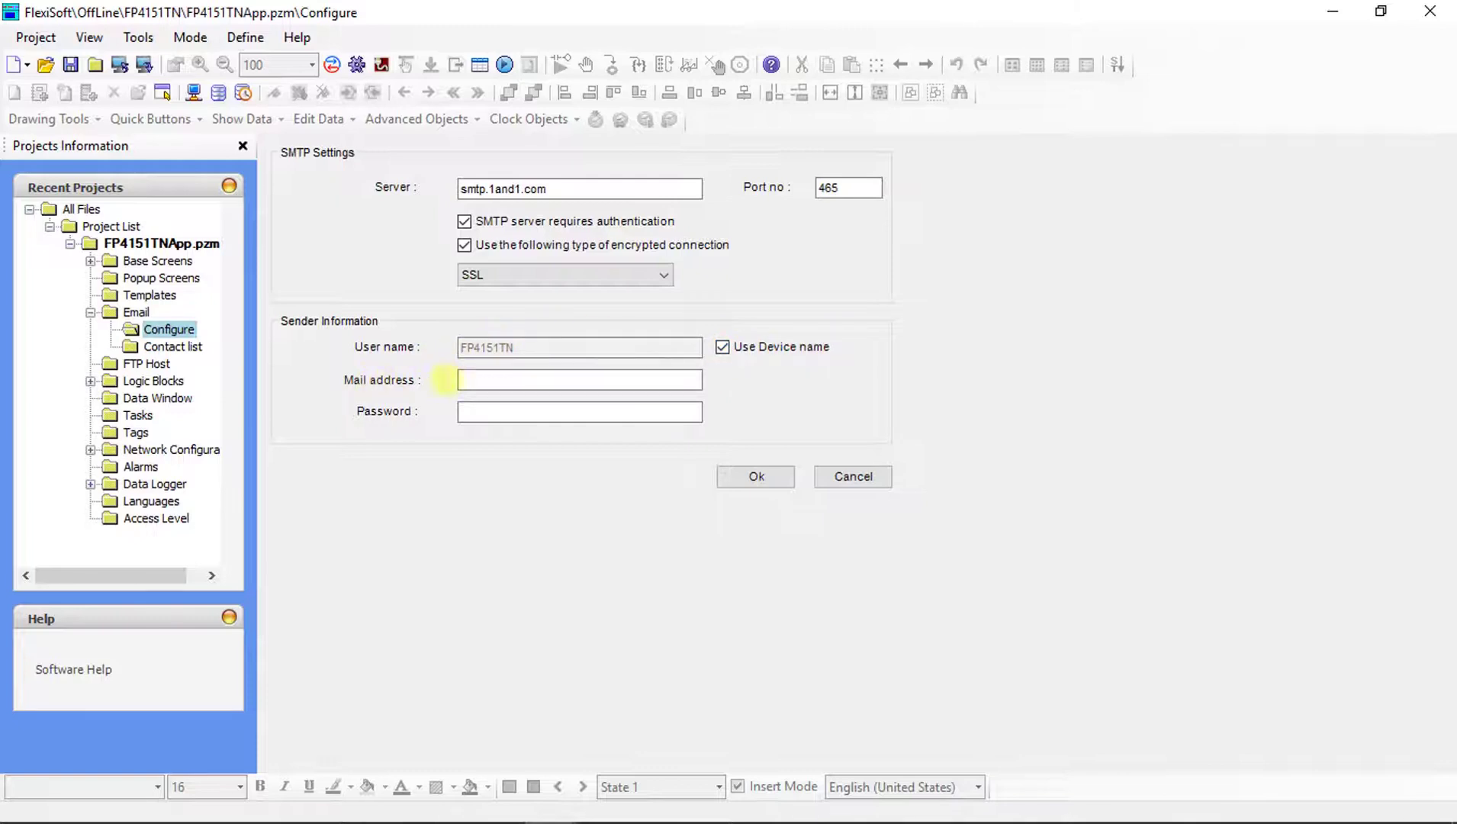
pyautogui.click(491, 385)
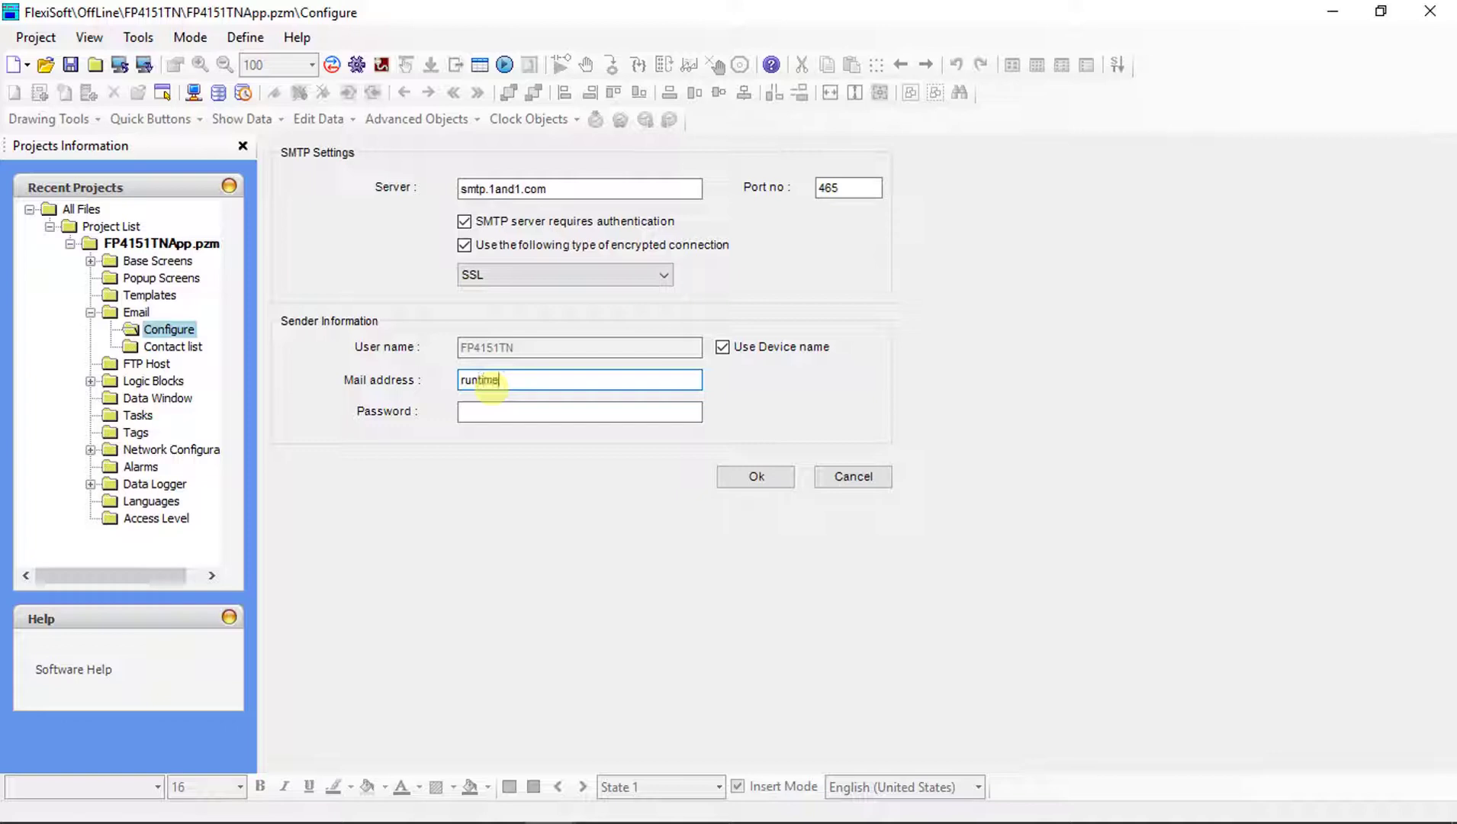
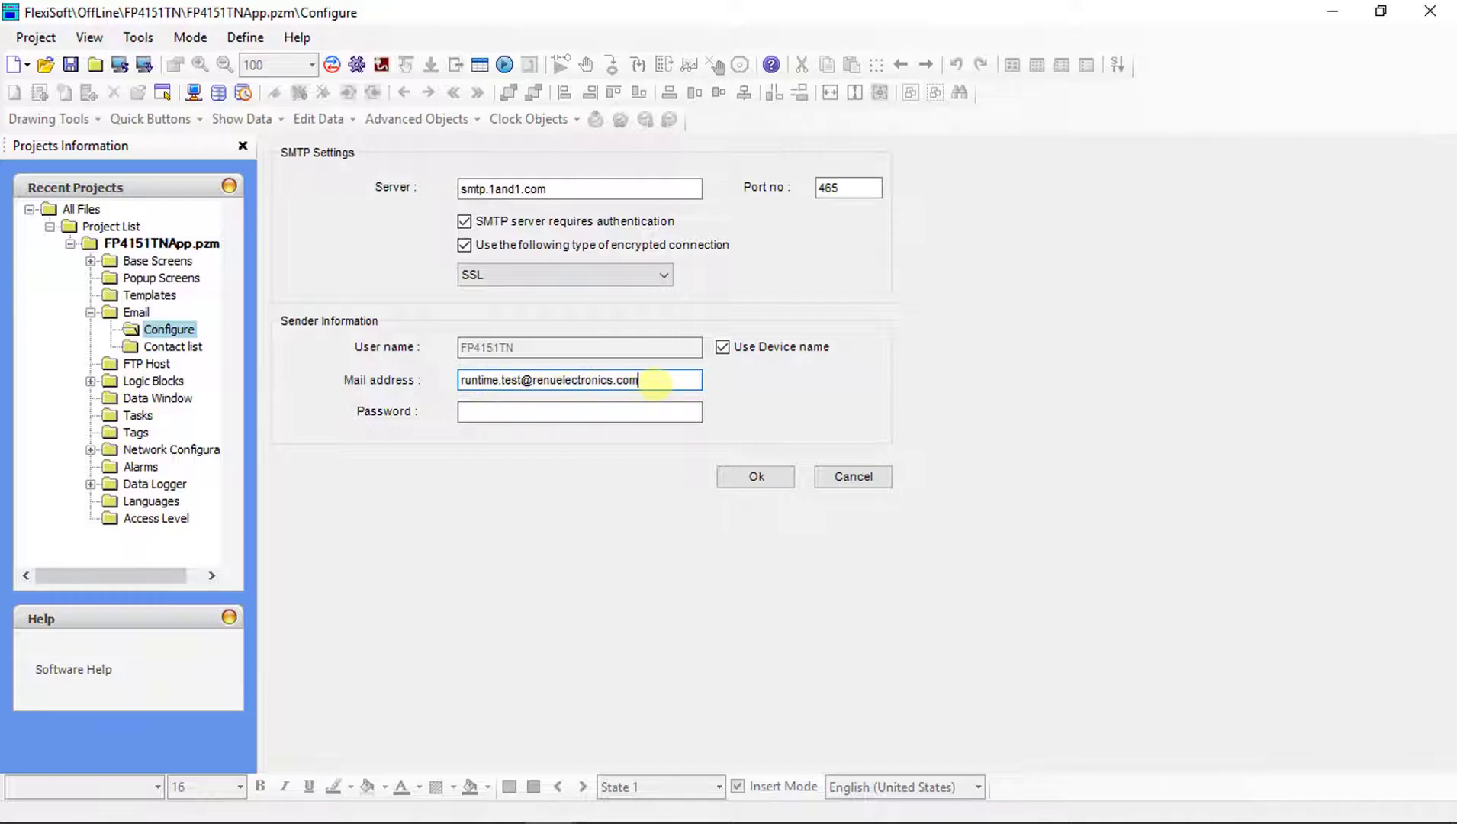
pyautogui.click(565, 413)
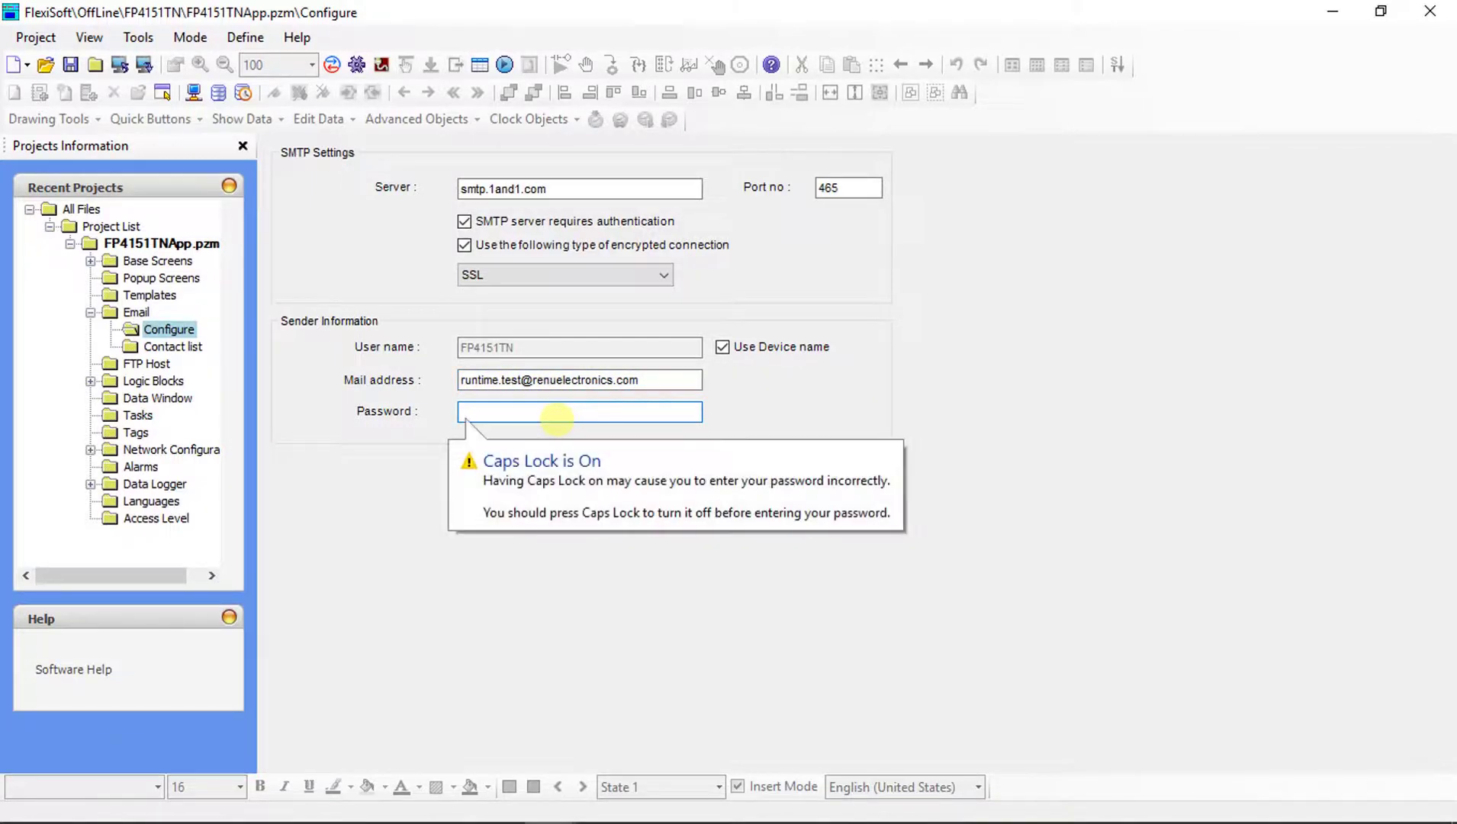
pyautogui.write('****')
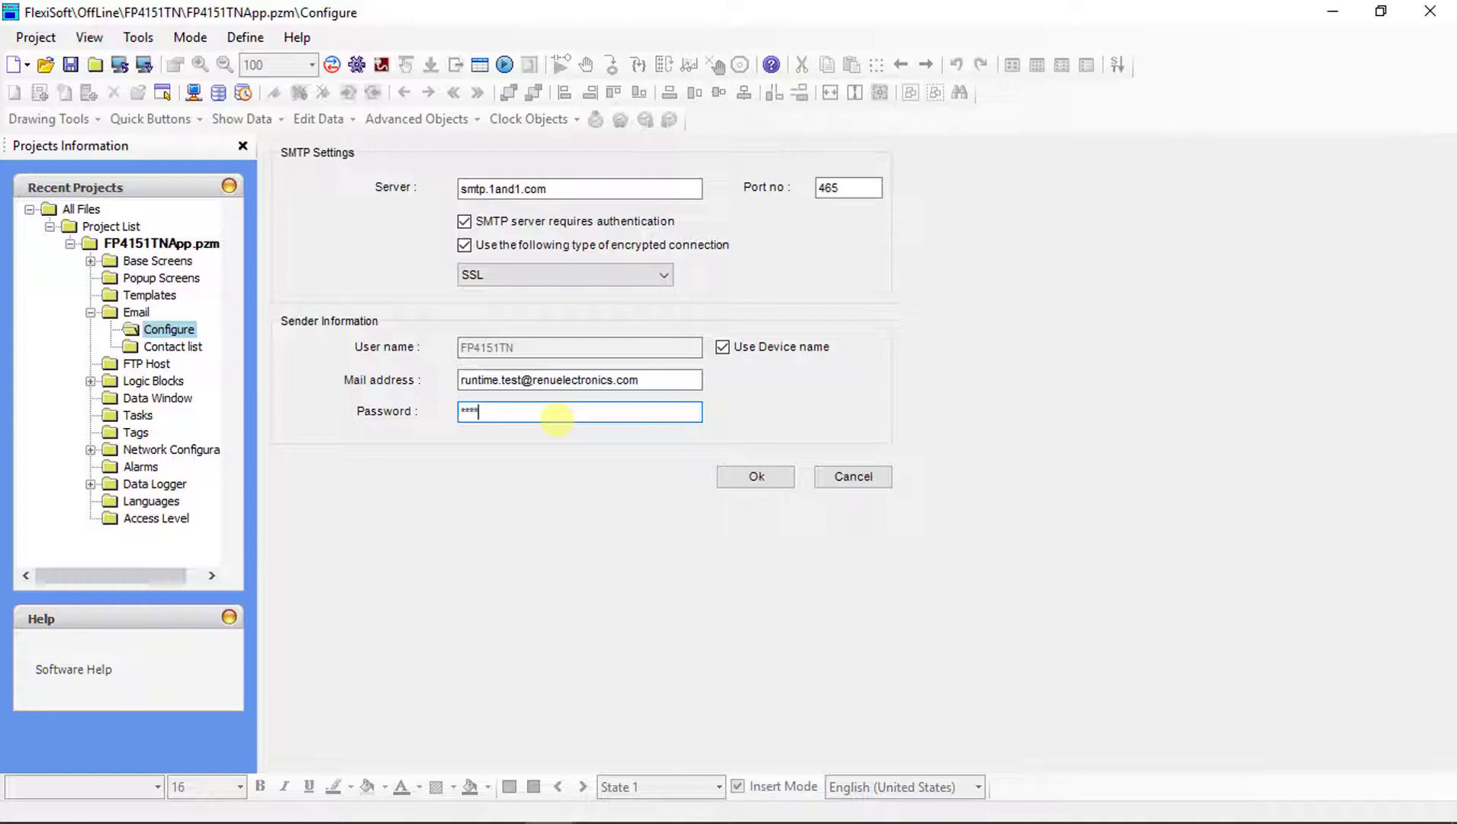
pyautogui.write('******')
# Save the email configuration and acknowledge the success message.
pyautogui.click(753, 476)
pyautogui.click(813, 500)
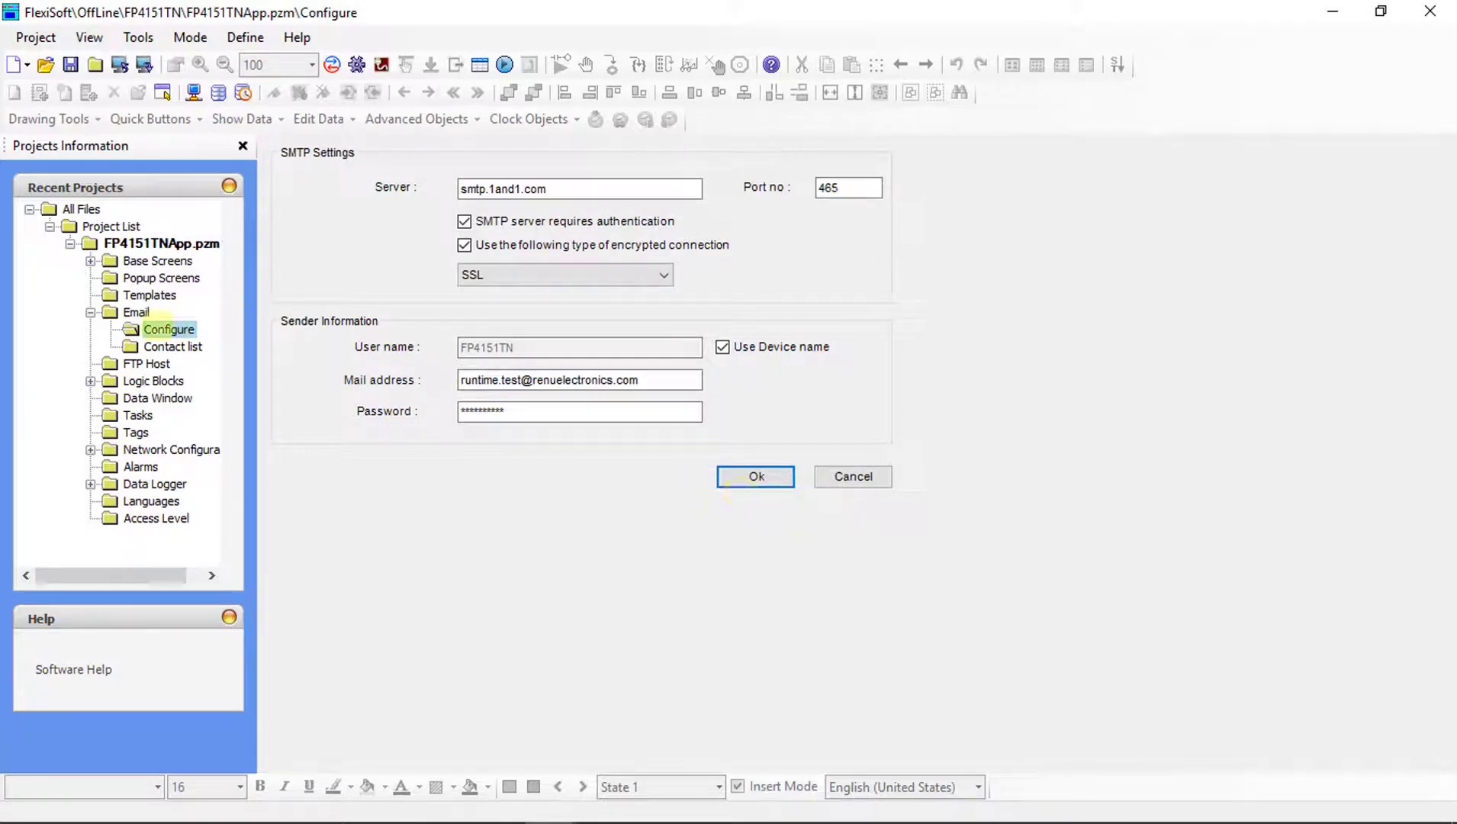
pyautogui.click(167, 347)
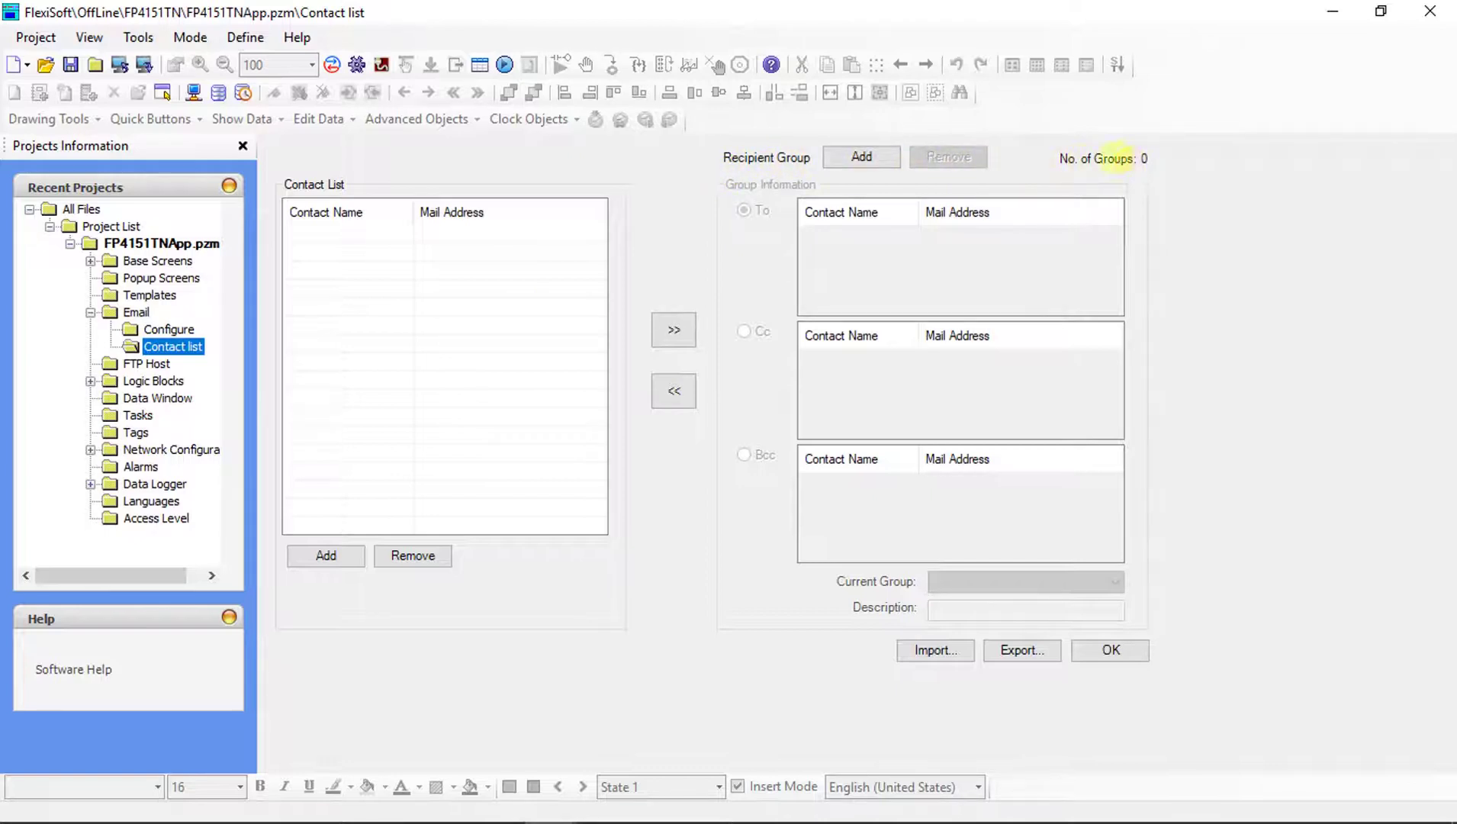
# Add recipient group Group 1 and begin adding a new contact.
pyautogui.click(862, 158)
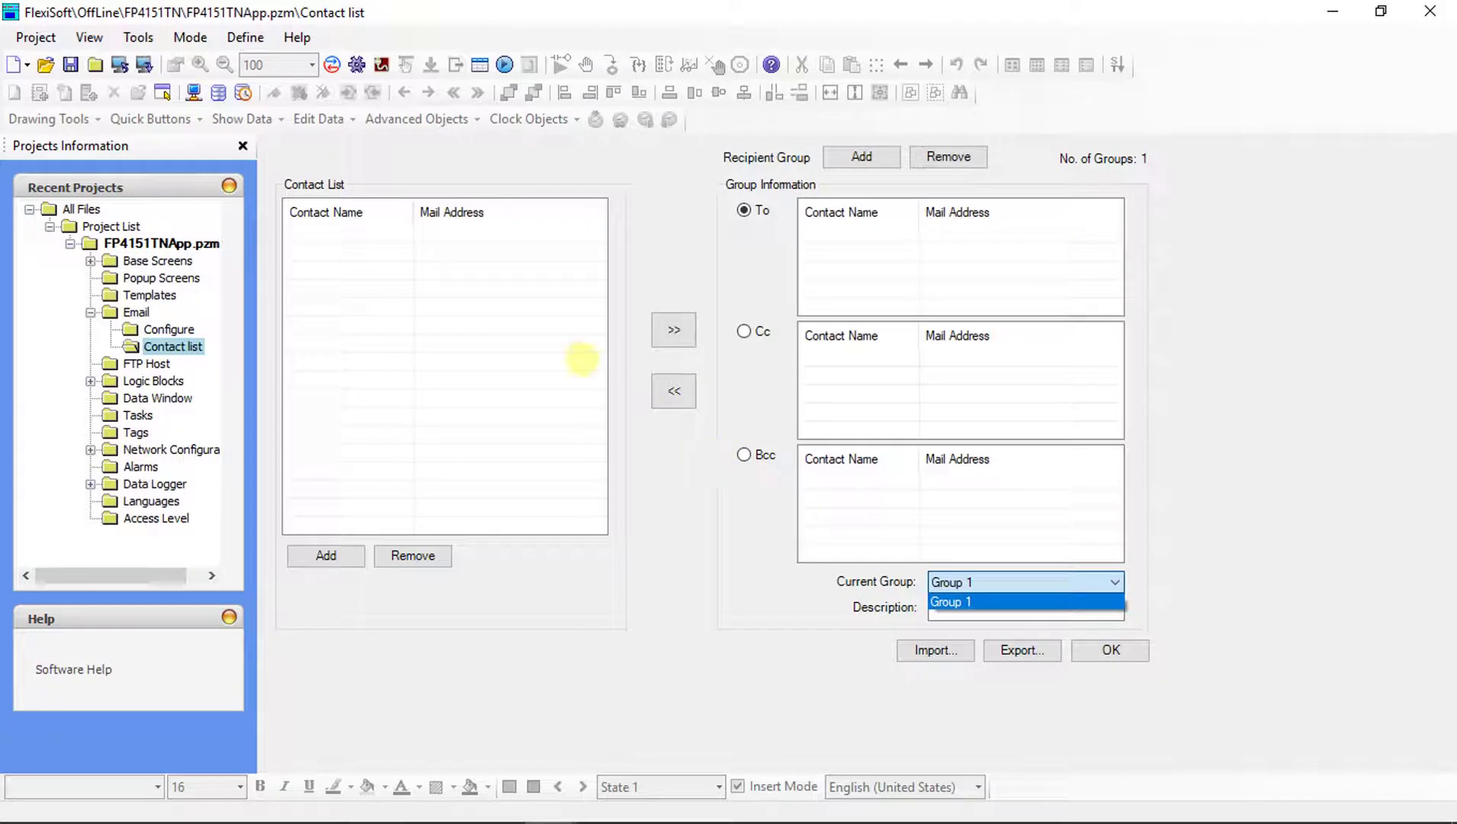
pyautogui.click(364, 244)
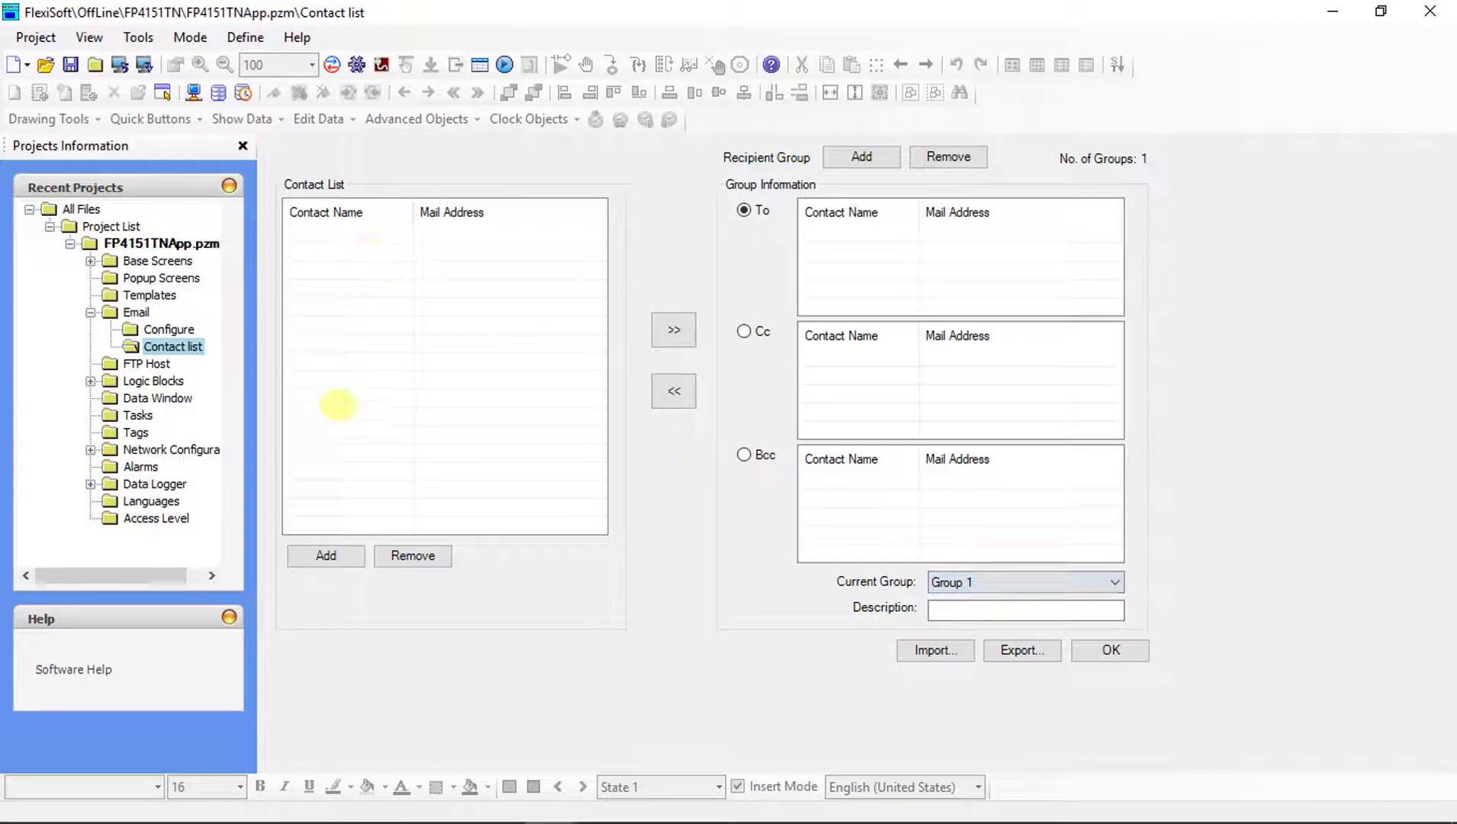
pyautogui.click(325, 555)
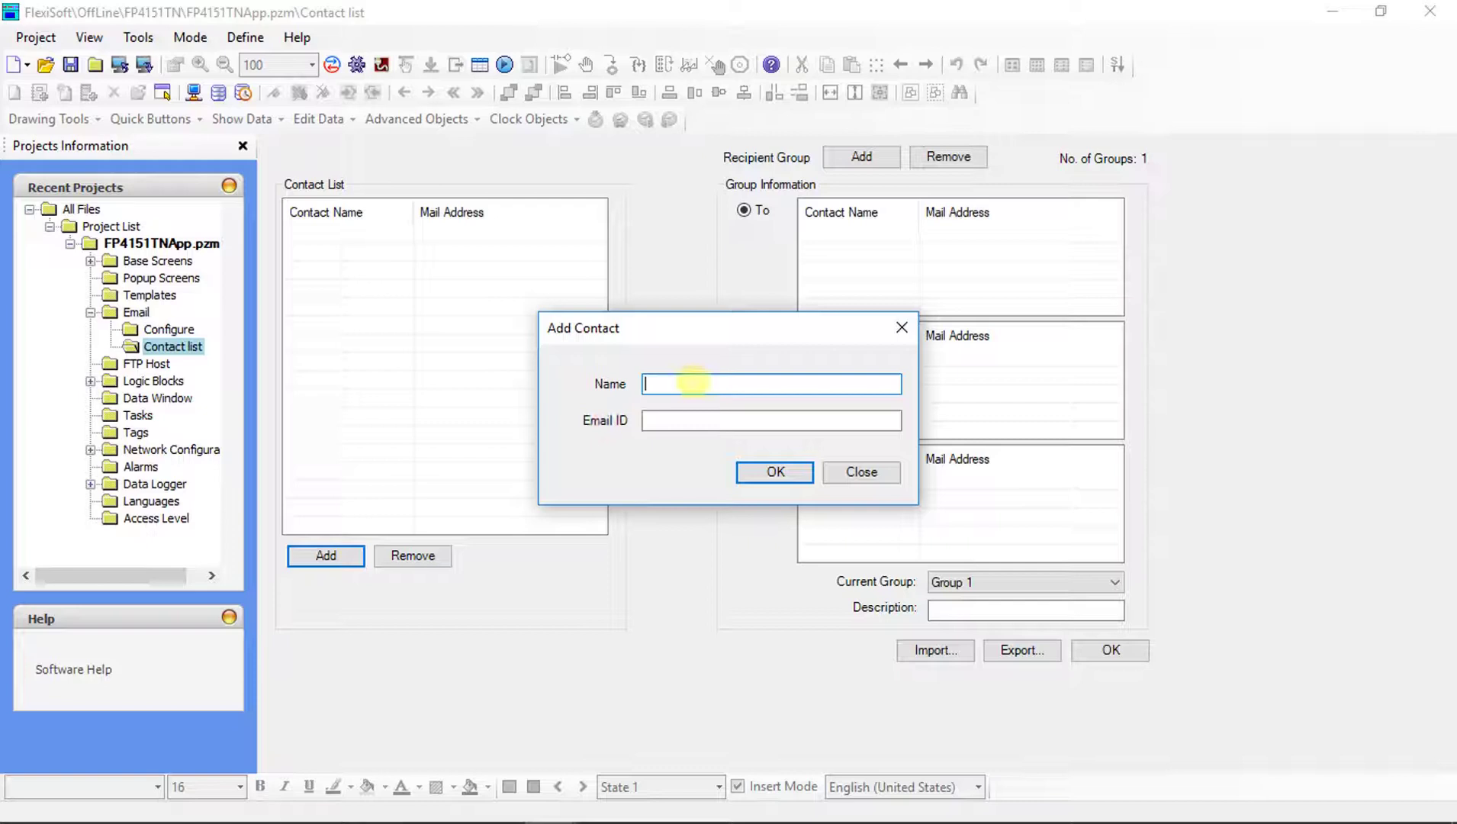
# Add a contact with the person's name and e-mail address.
pyautogui.write('PALLAVI')
pyautogui.click(703, 420)
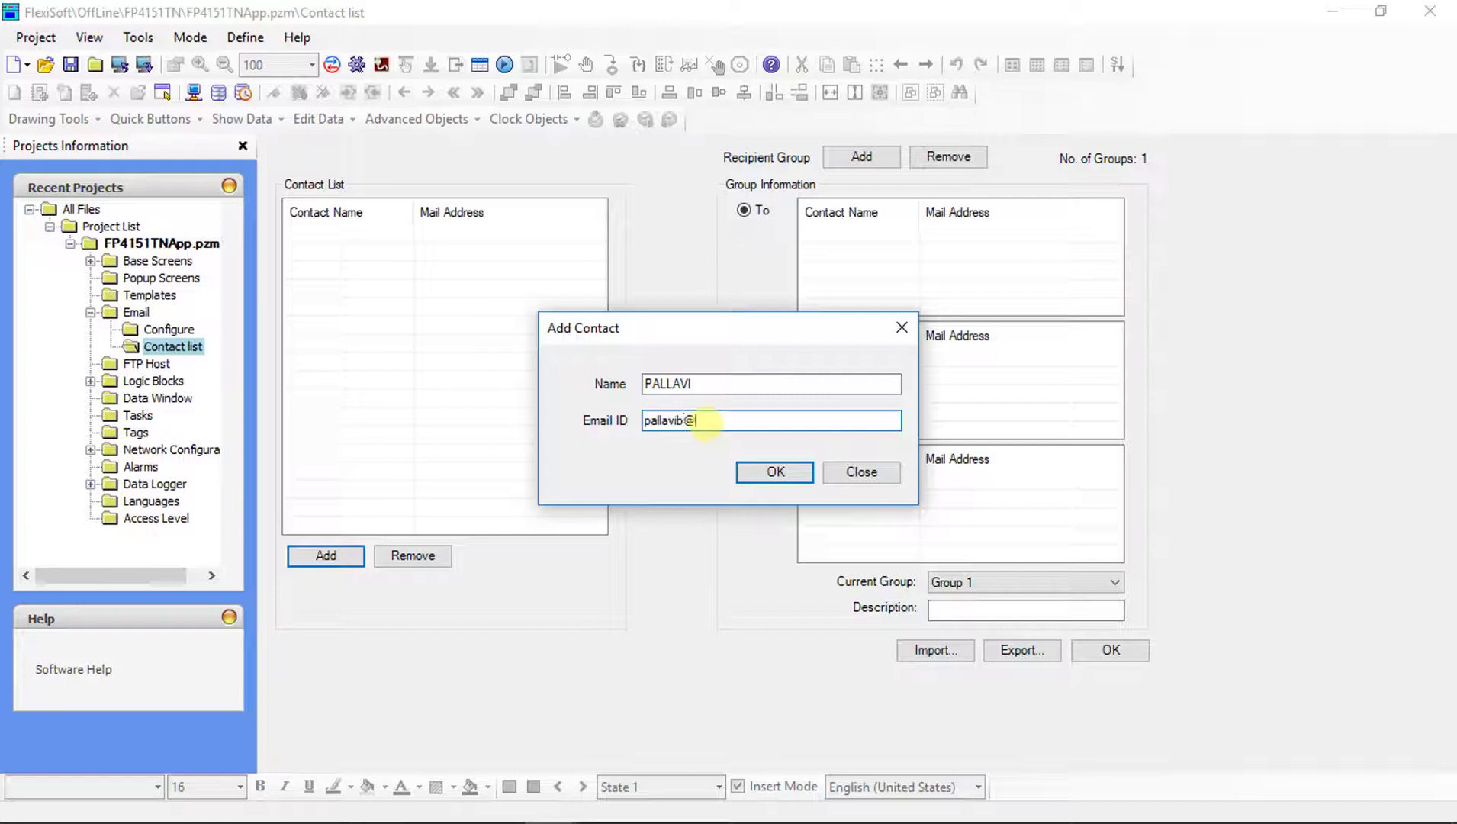
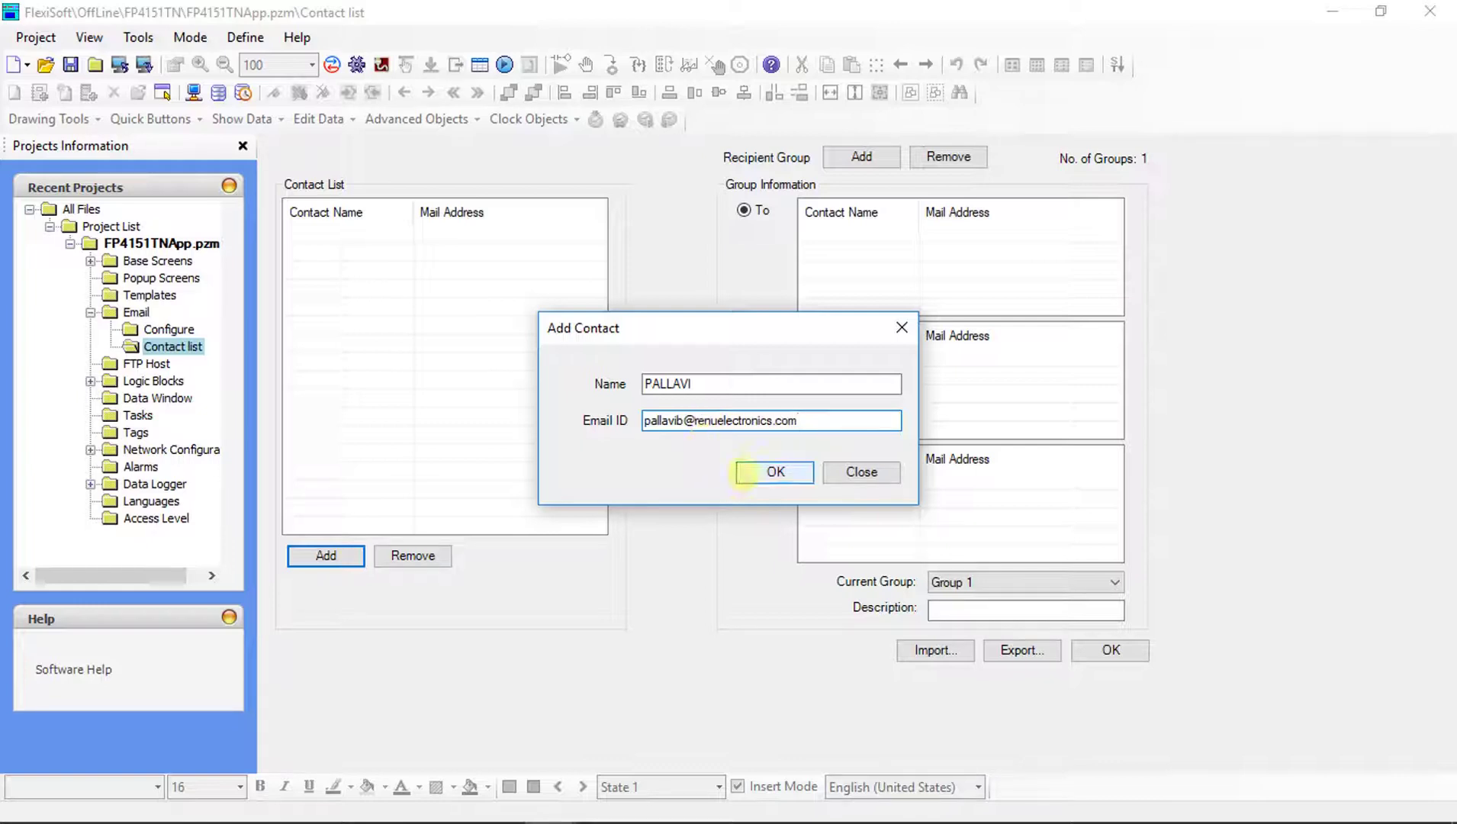
pyautogui.click(750, 471)
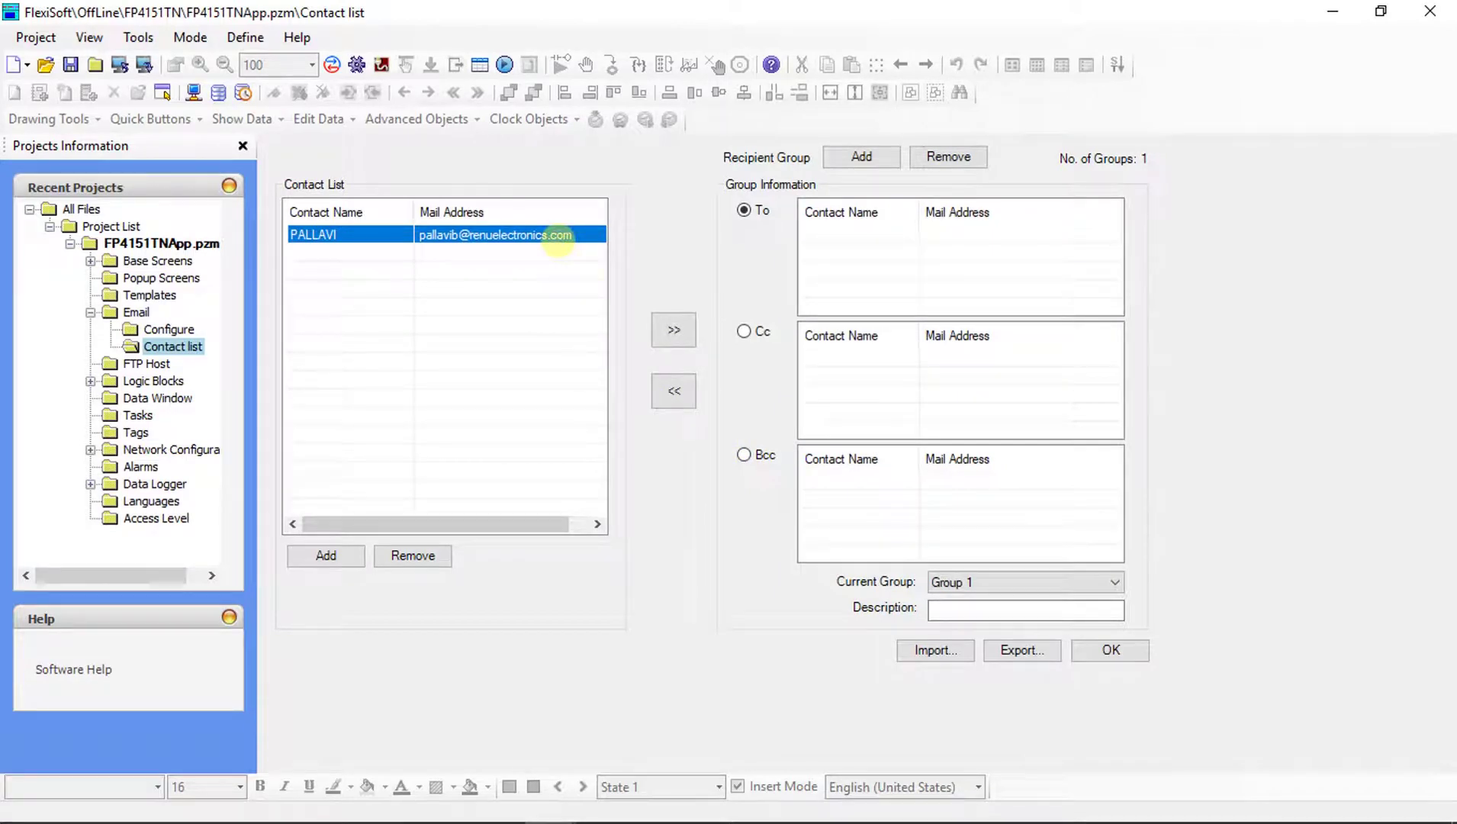
# Put the contact in Group 1's To list, adding then removing it from Cc.
pyautogui.click(673, 329)
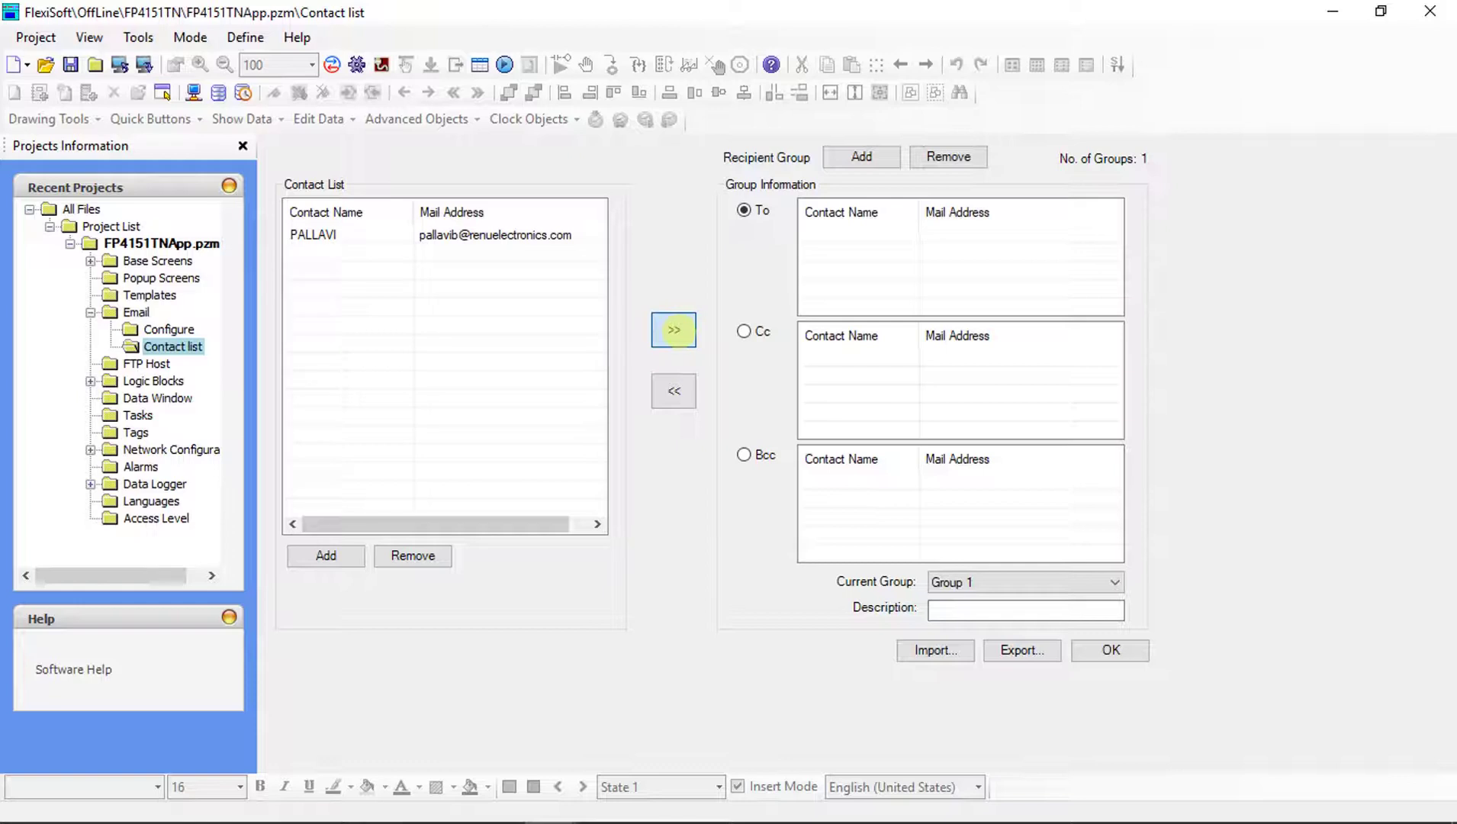
pyautogui.click(674, 330)
pyautogui.click(817, 234)
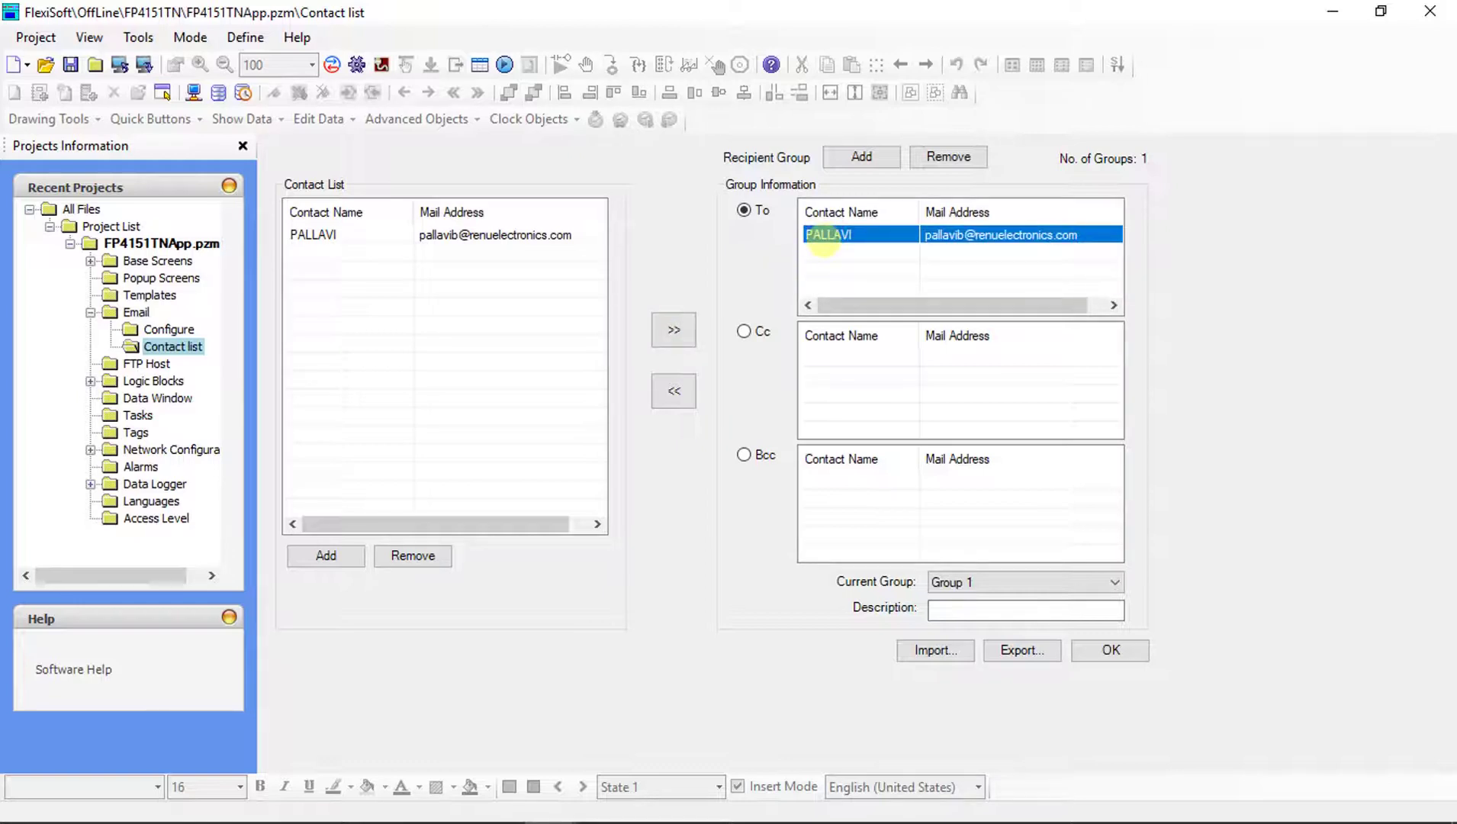
pyautogui.click(743, 331)
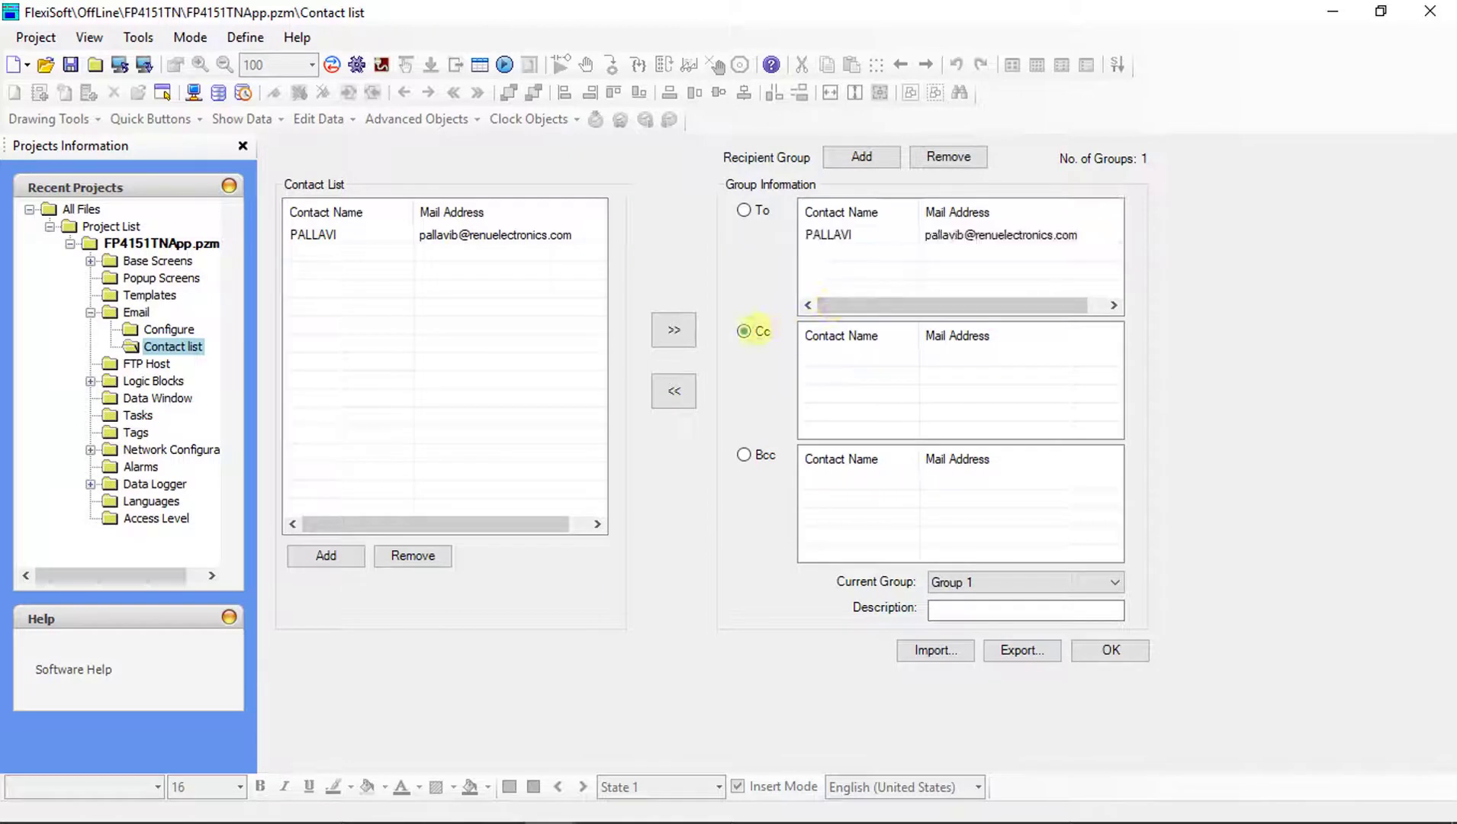
pyautogui.click(544, 235)
pyautogui.click(674, 330)
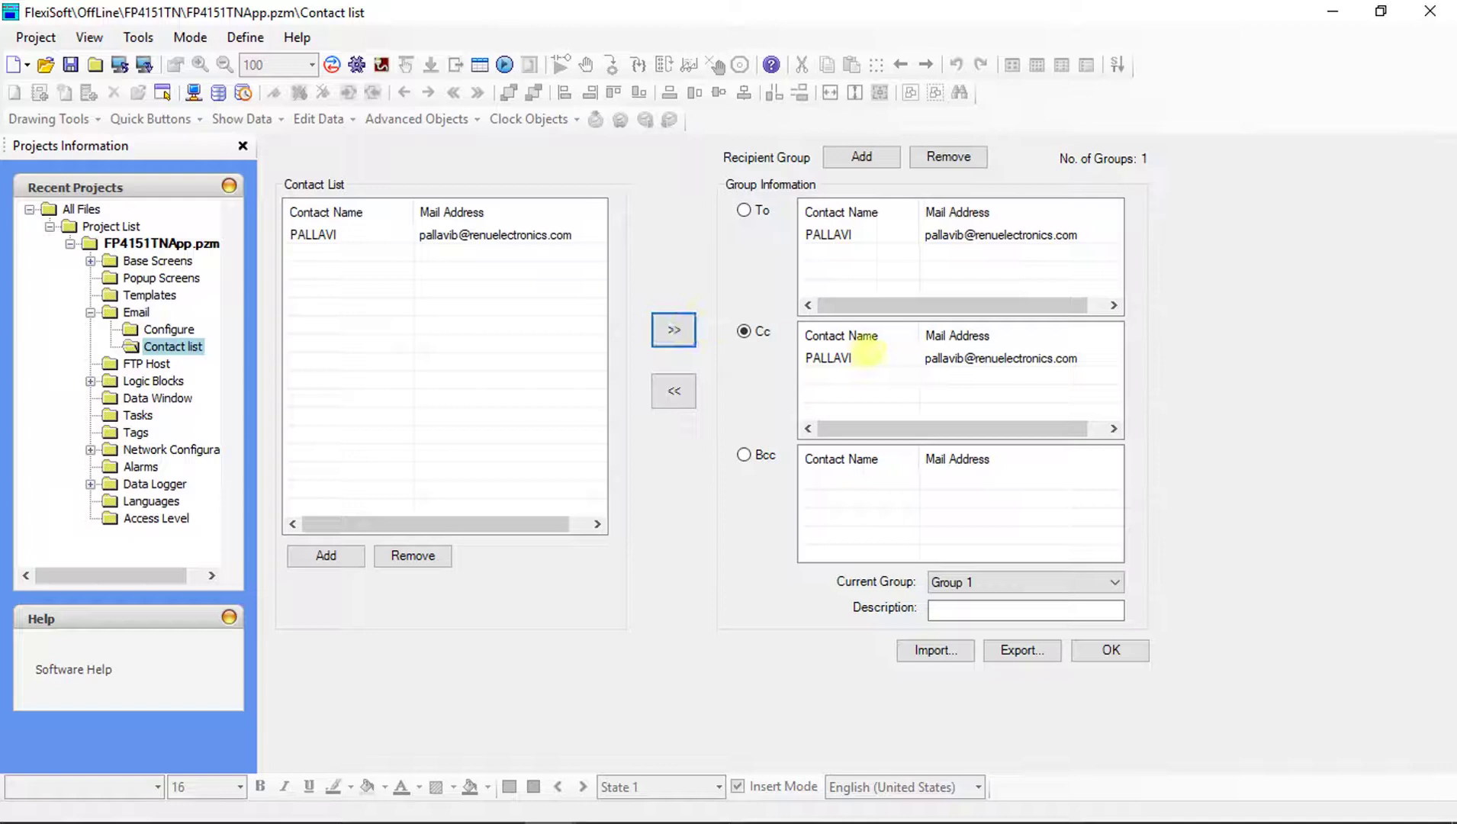
pyautogui.click(853, 358)
pyautogui.click(673, 391)
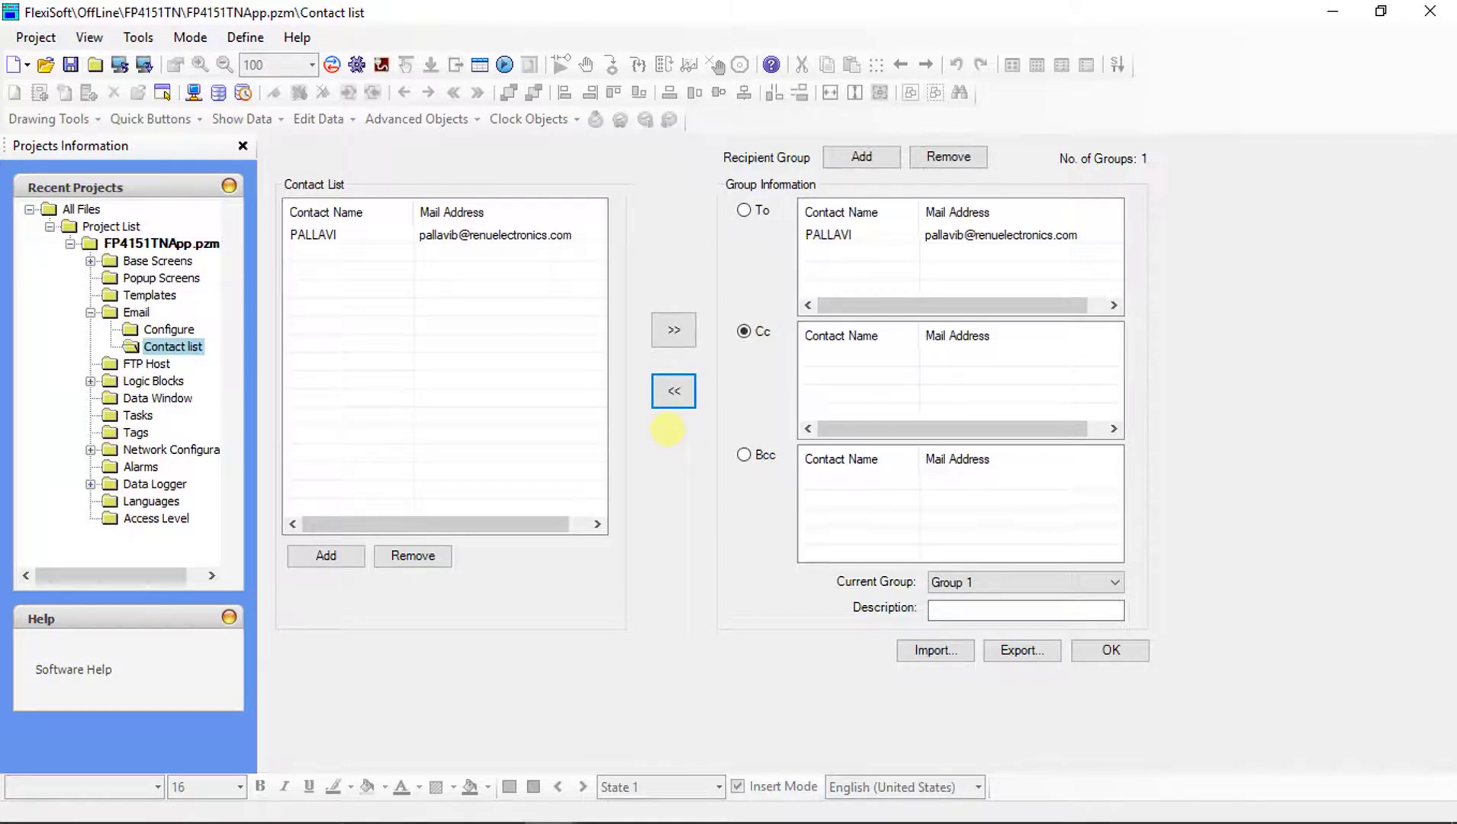
pyautogui.click(754, 213)
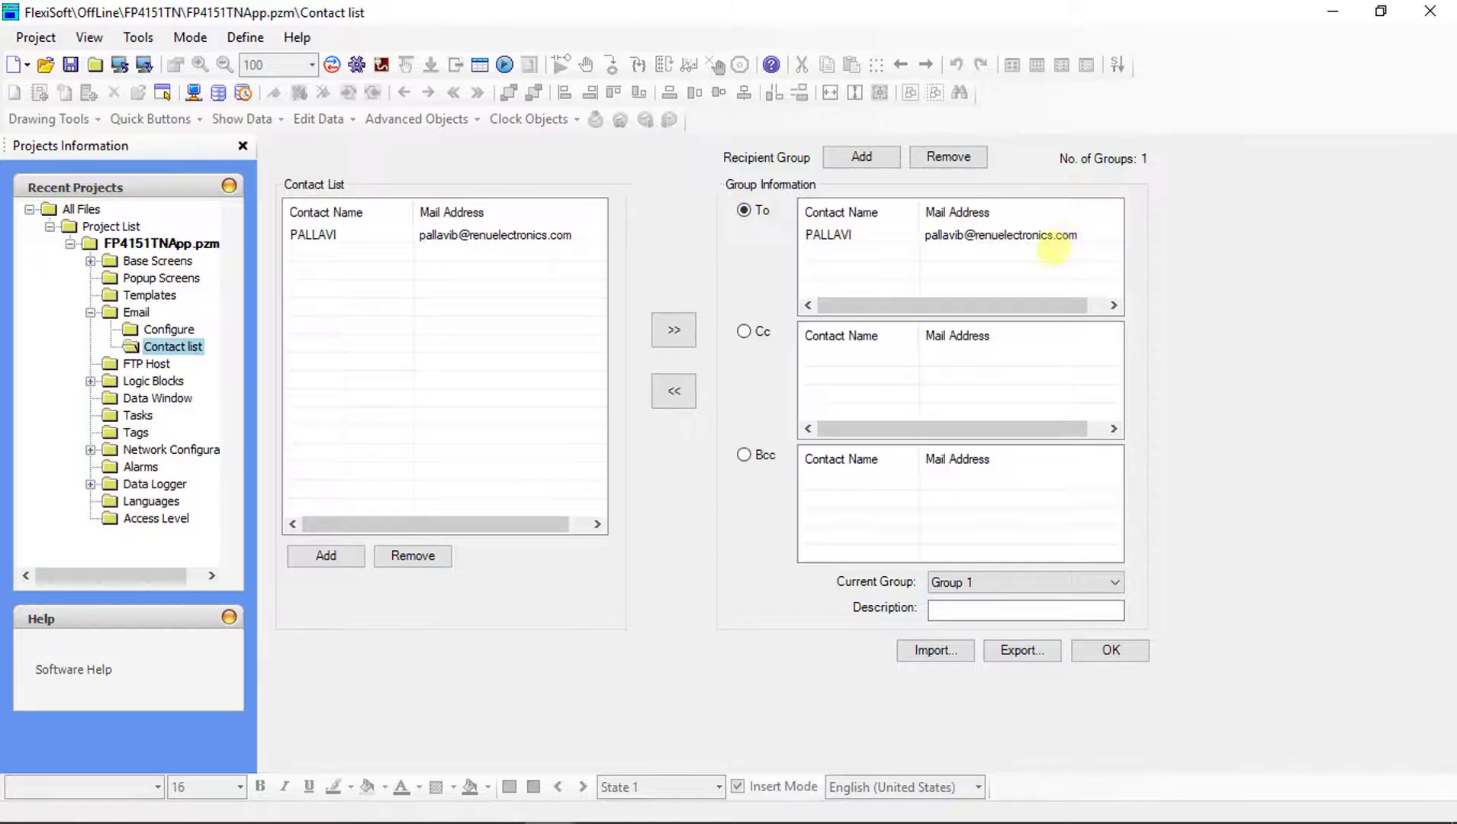
pyautogui.click(1025, 581)
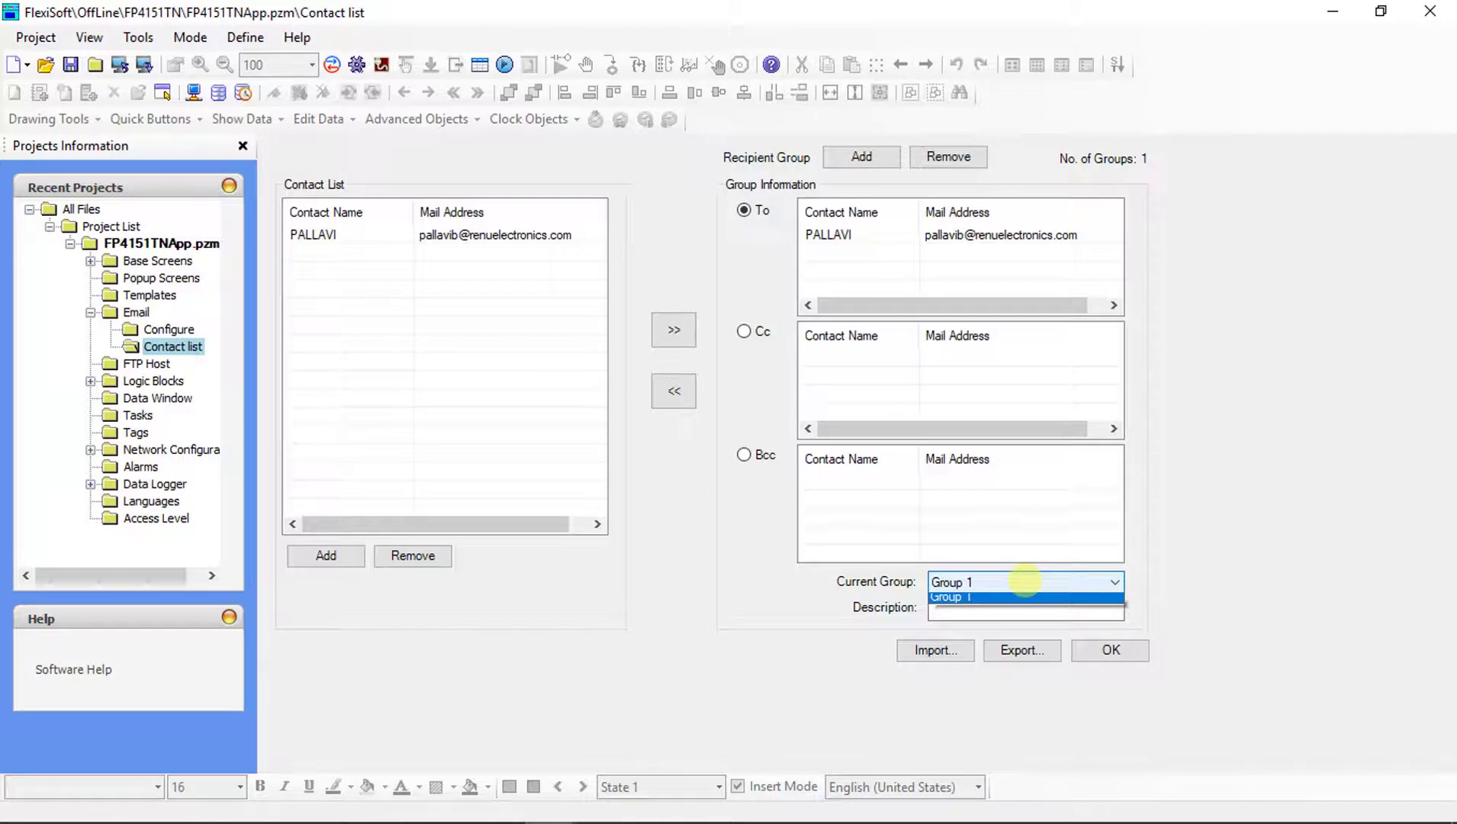
# Save Group 1 with description TEST MAIL, then show the Email screens table.
pyautogui.click(984, 597)
pyautogui.click(951, 610)
pyautogui.write('TEST MAIL')
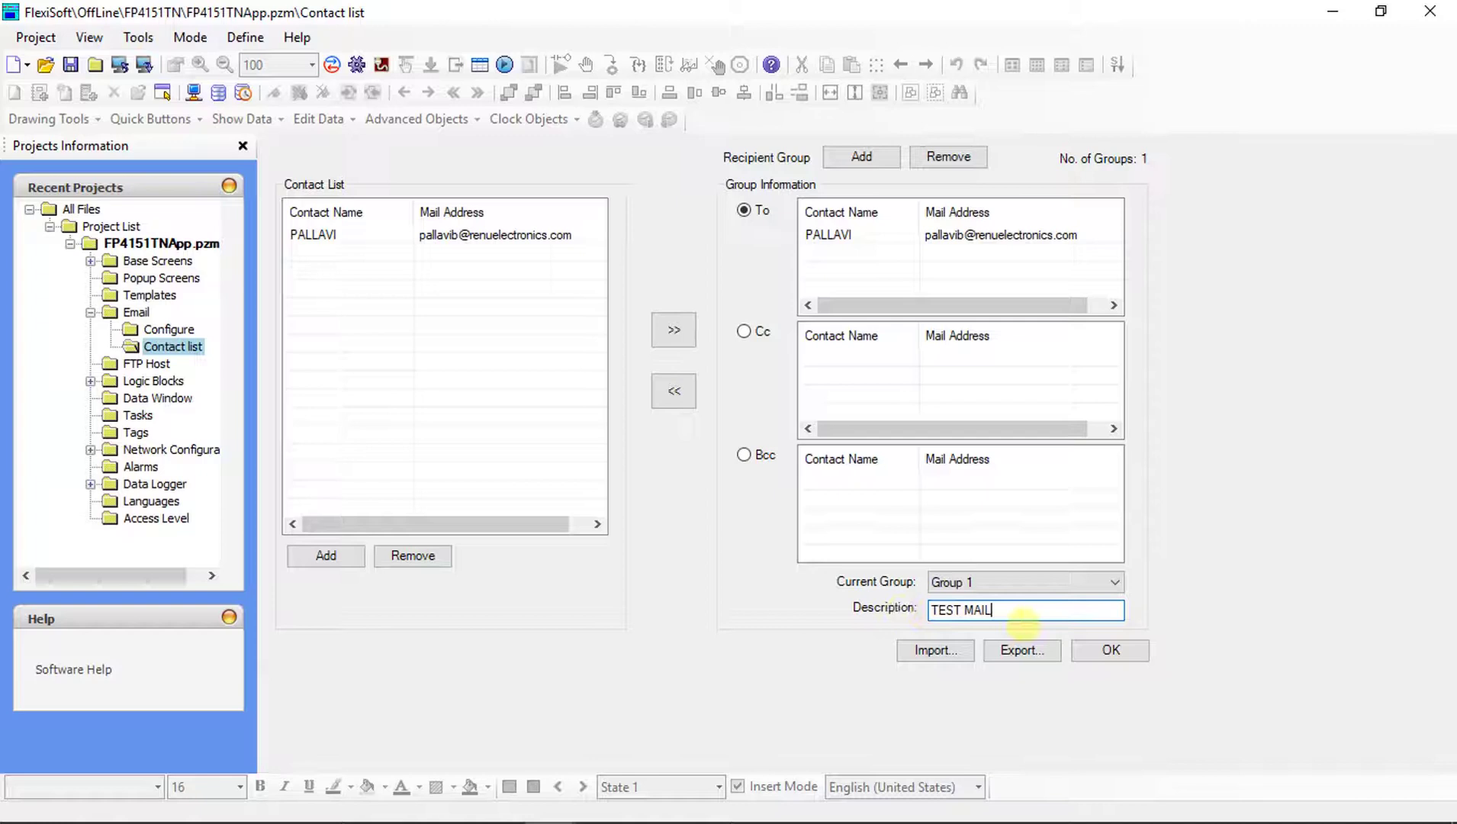
pyautogui.click(1087, 650)
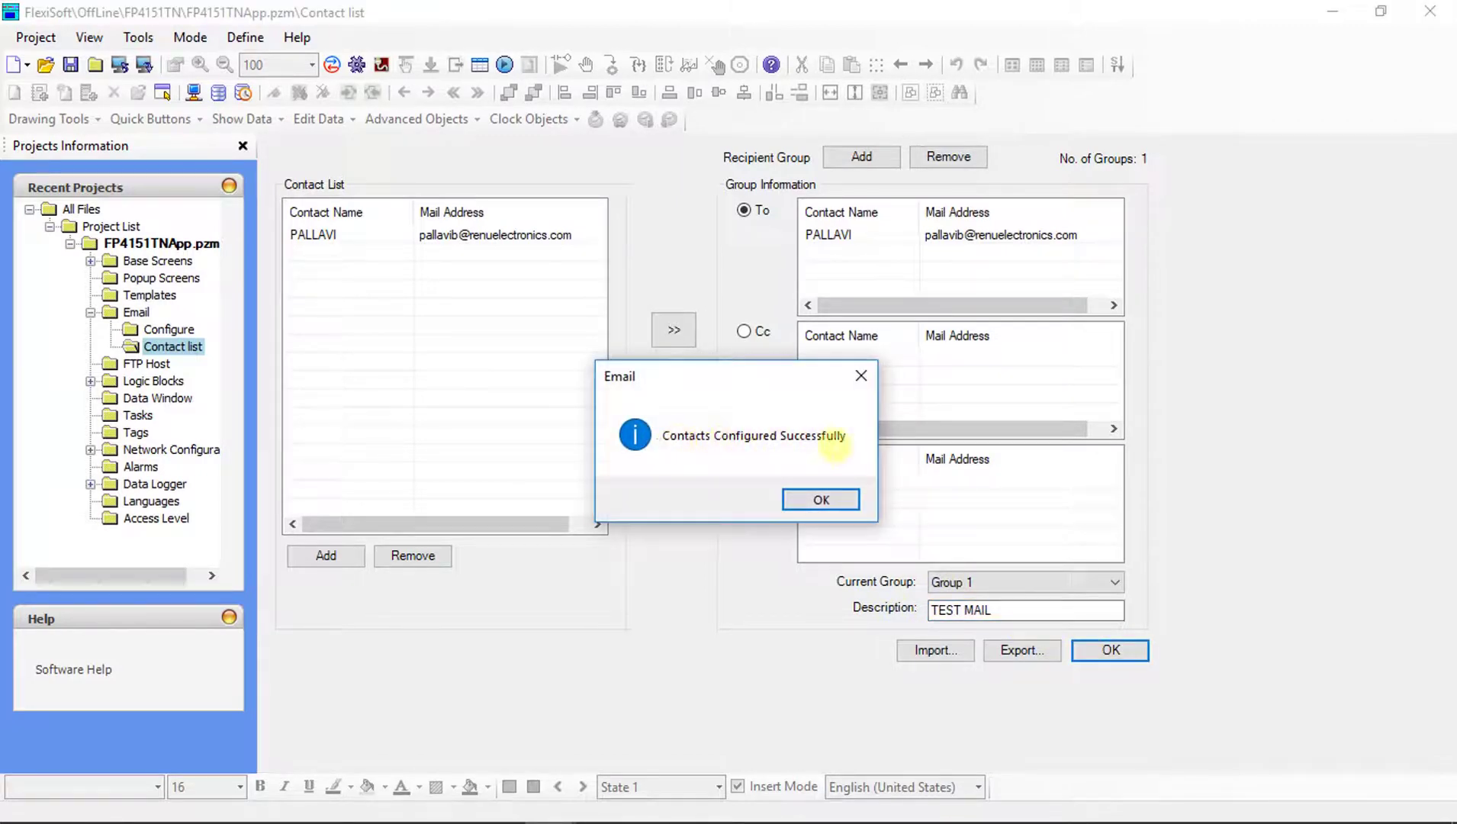
pyautogui.click(822, 498)
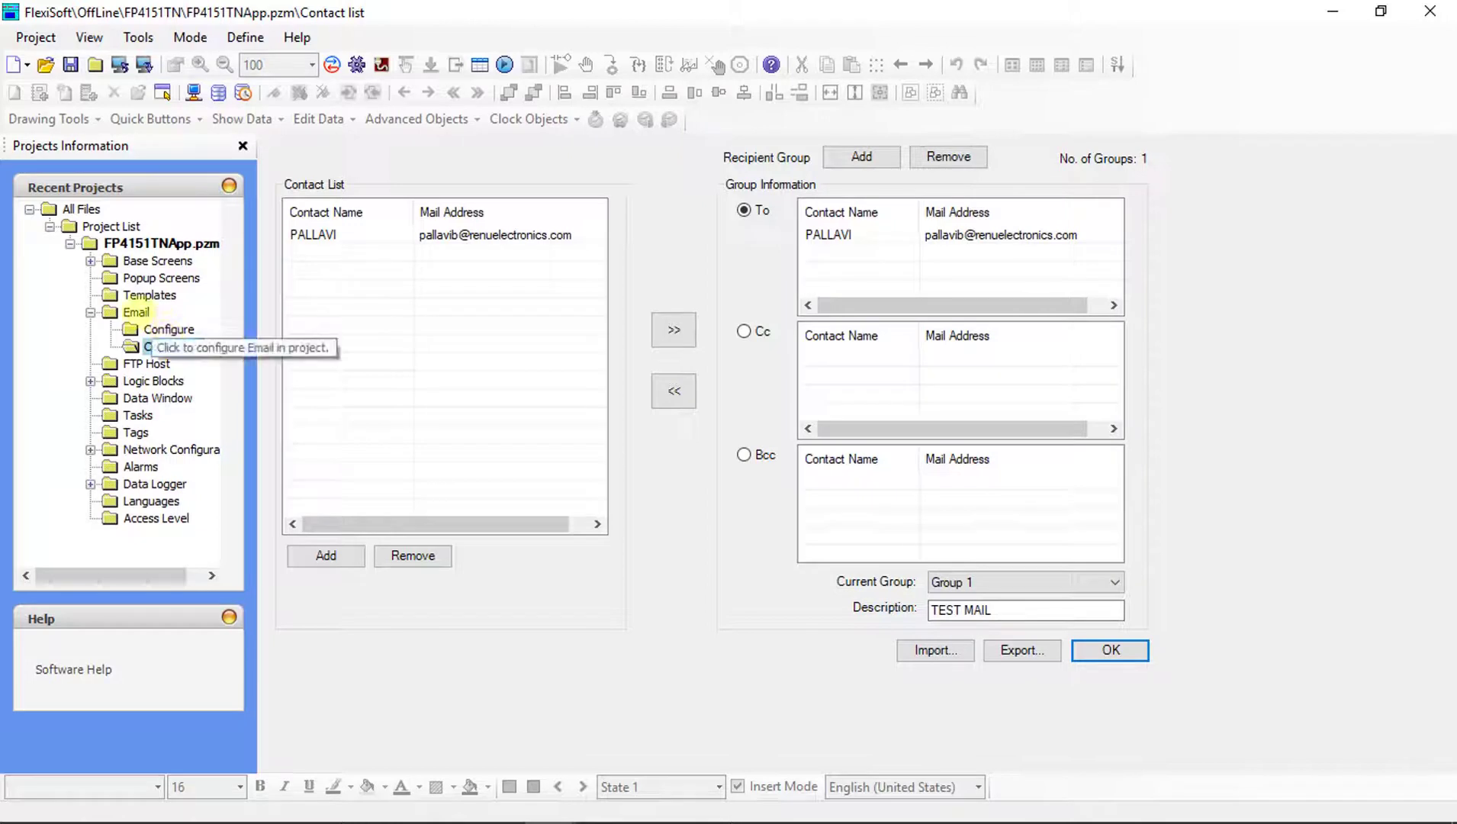
pyautogui.click(137, 312)
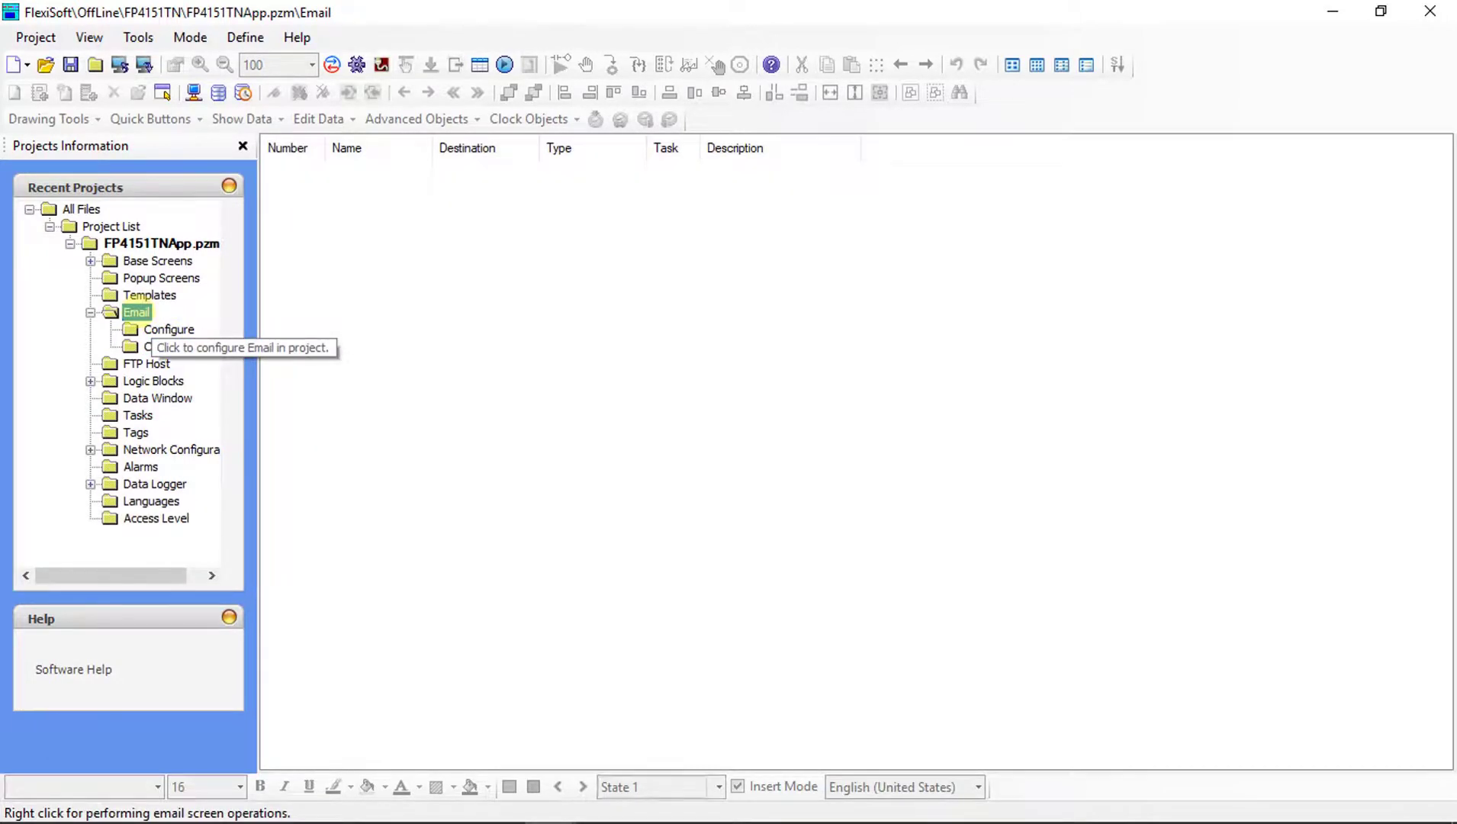
pyautogui.rightClick(138, 314)
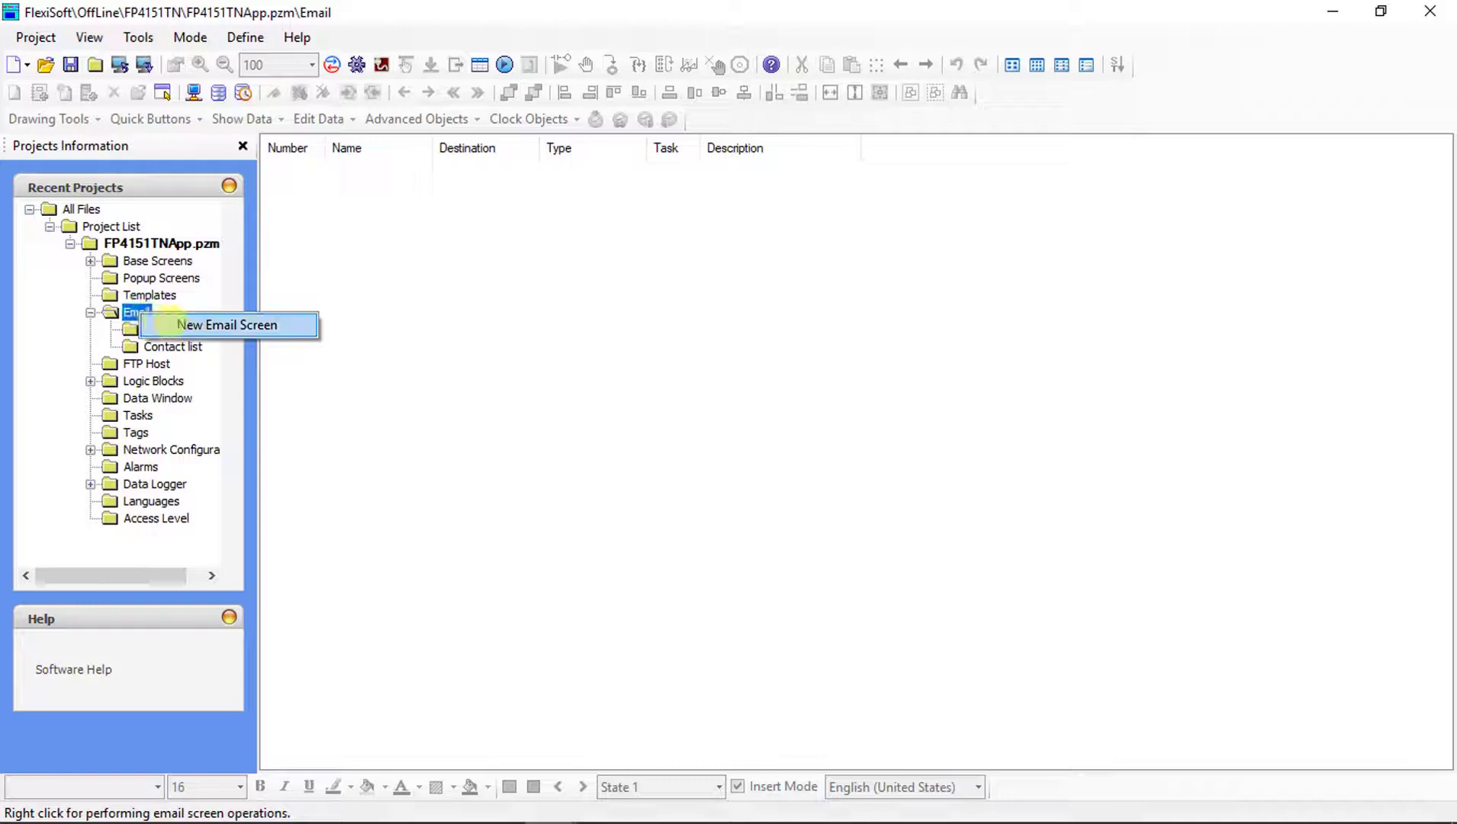
# Add a new email screen, Email1, and open it in the editor.
pyautogui.click(178, 324)
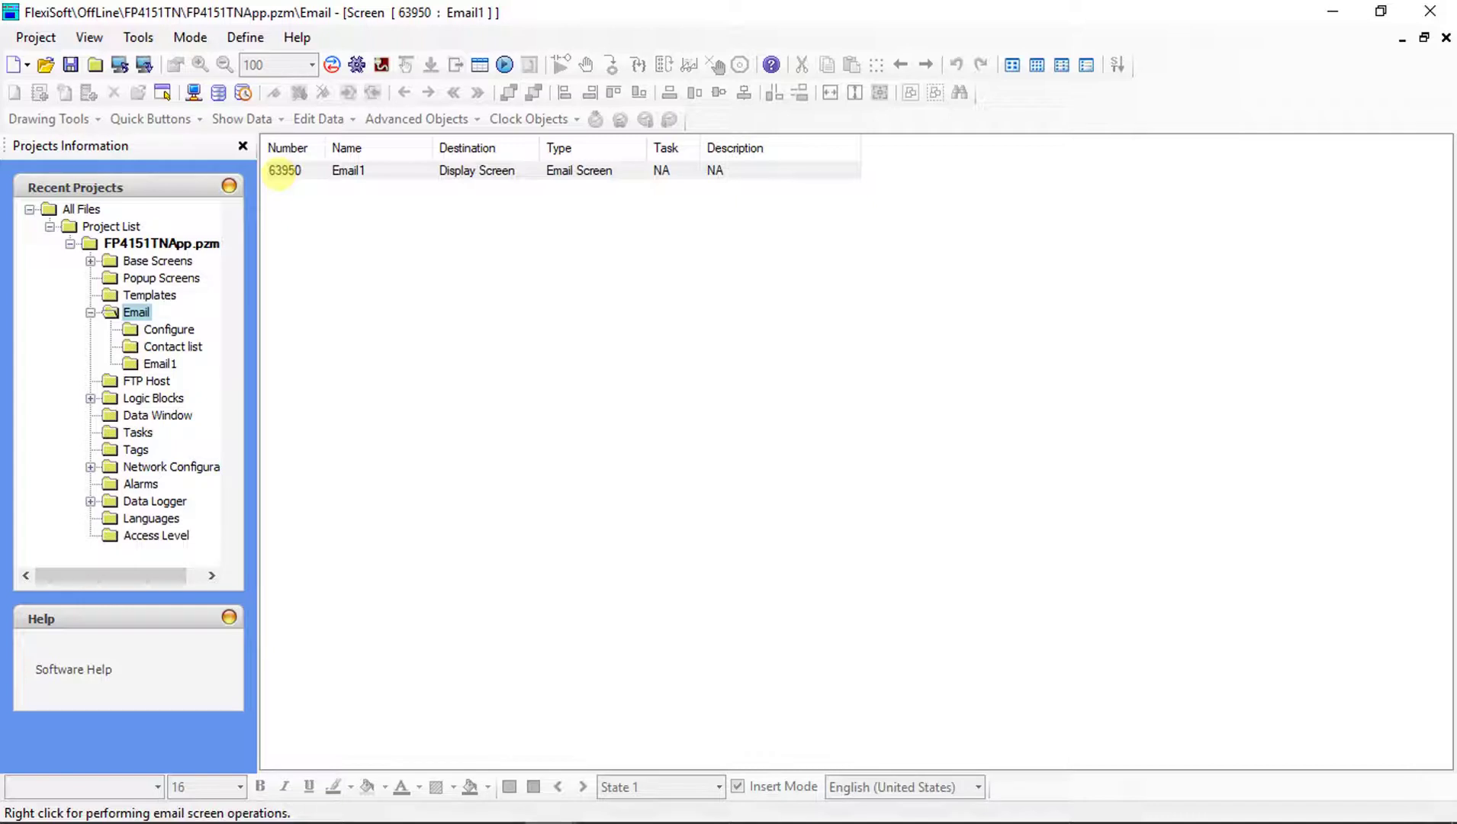
pyautogui.doubleClick(284, 169)
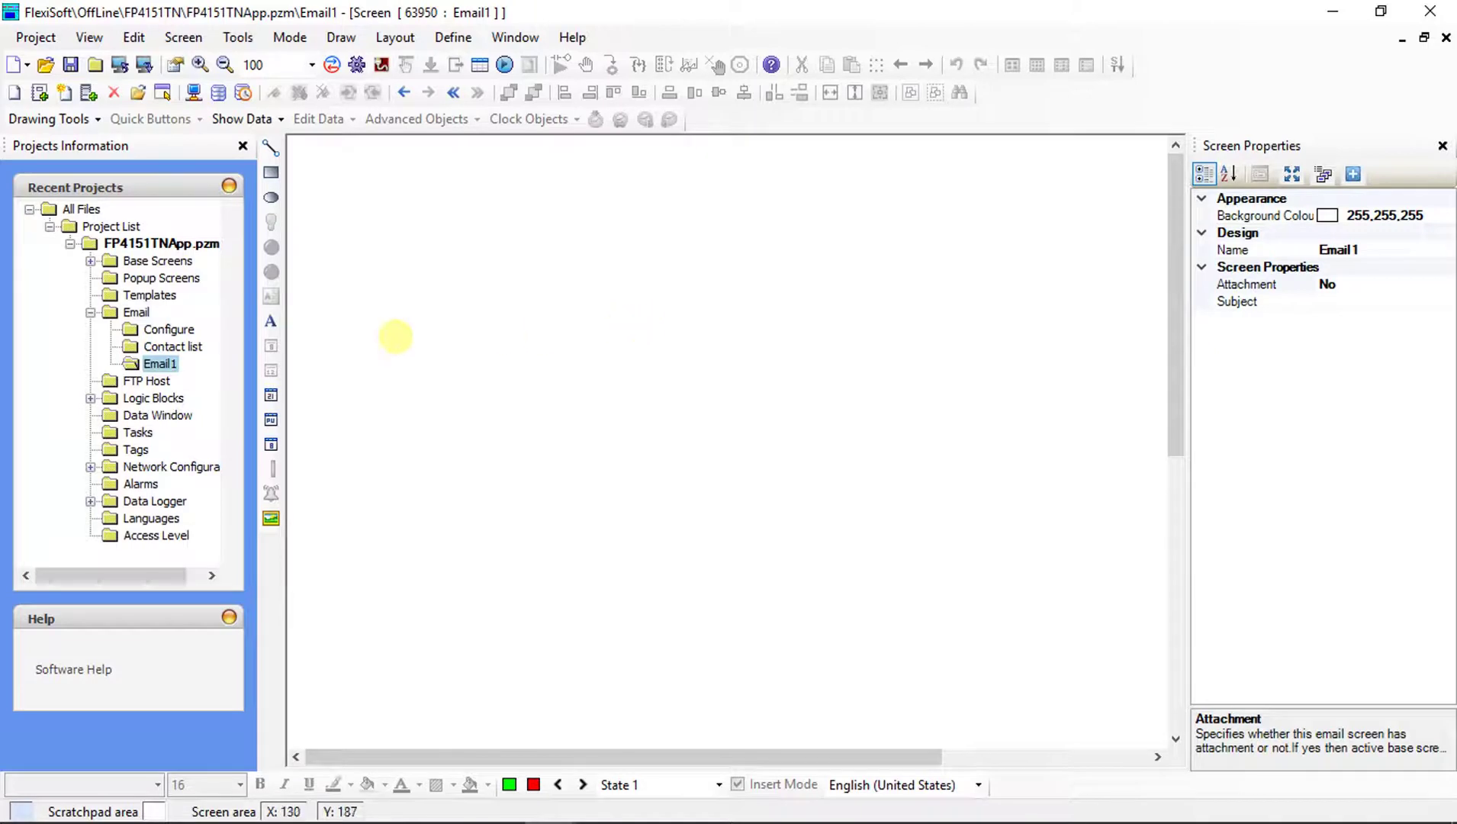
# Draw a text label on Email1 reading EMAIL1.
pyautogui.click(270, 320)
pyautogui.moveTo(484, 267)
pyautogui.mouseDown()
pyautogui.moveTo(575, 359)
pyautogui.moveTo(826, 321)
pyautogui.mouseUp()
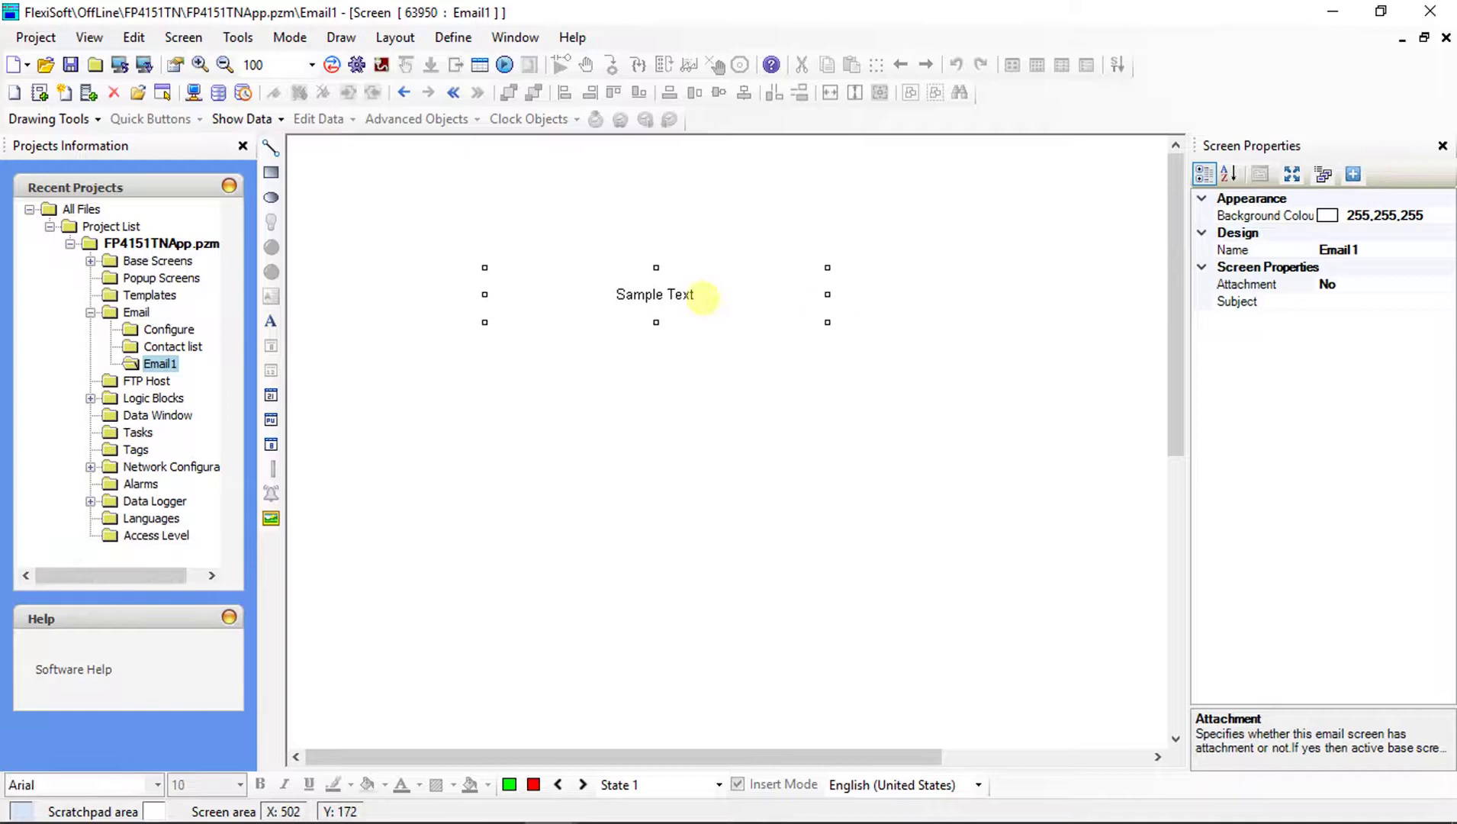
pyautogui.moveTo(645, 295)
pyautogui.mouseDown()
pyautogui.moveTo(648, 311)
pyautogui.moveTo(747, 341)
pyautogui.mouseUp()
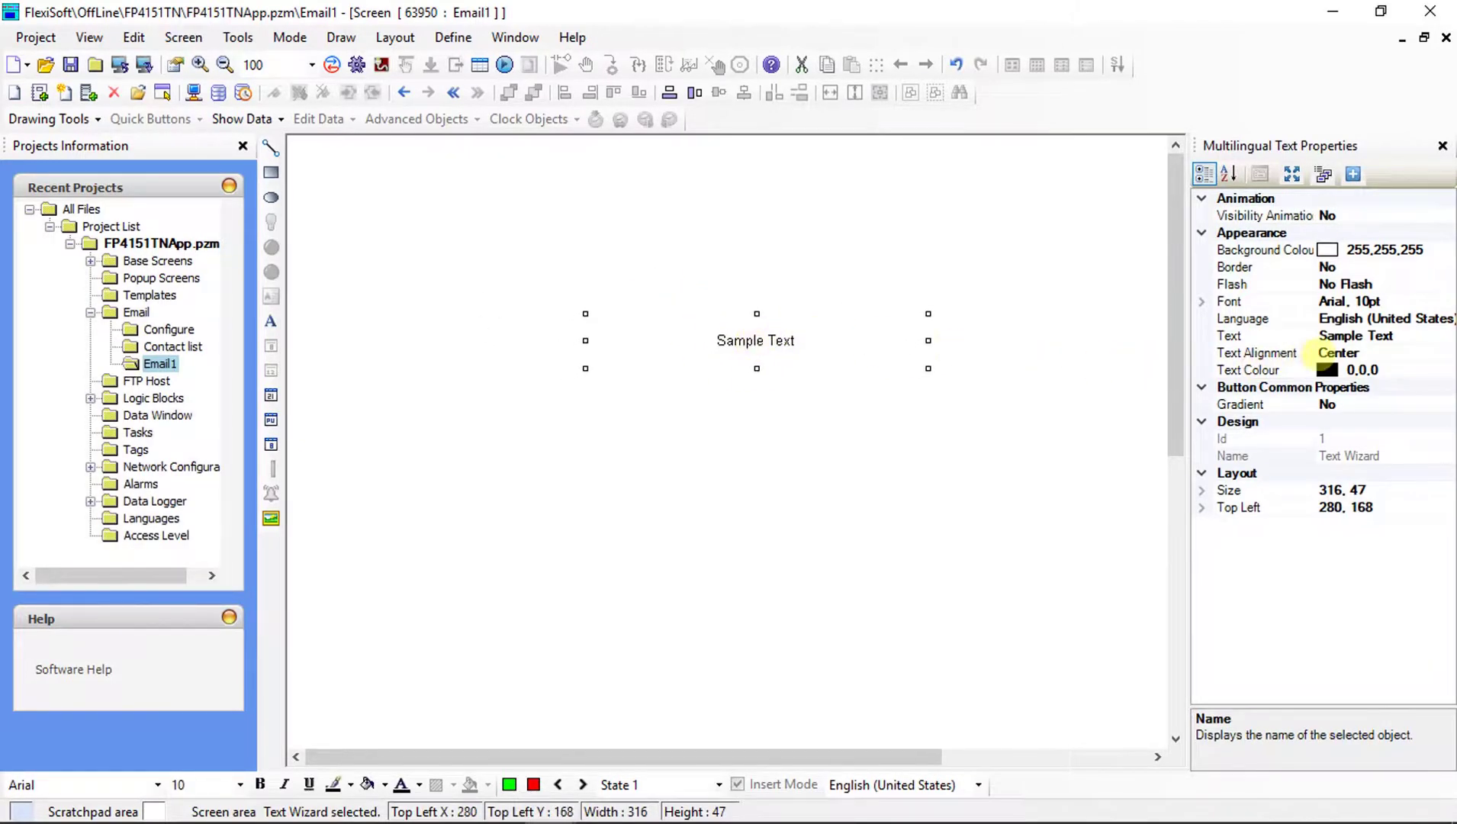
pyautogui.click(1446, 335)
pyautogui.click(1445, 335)
pyautogui.press('BackSpace')
pyautogui.write('EMAIL1')
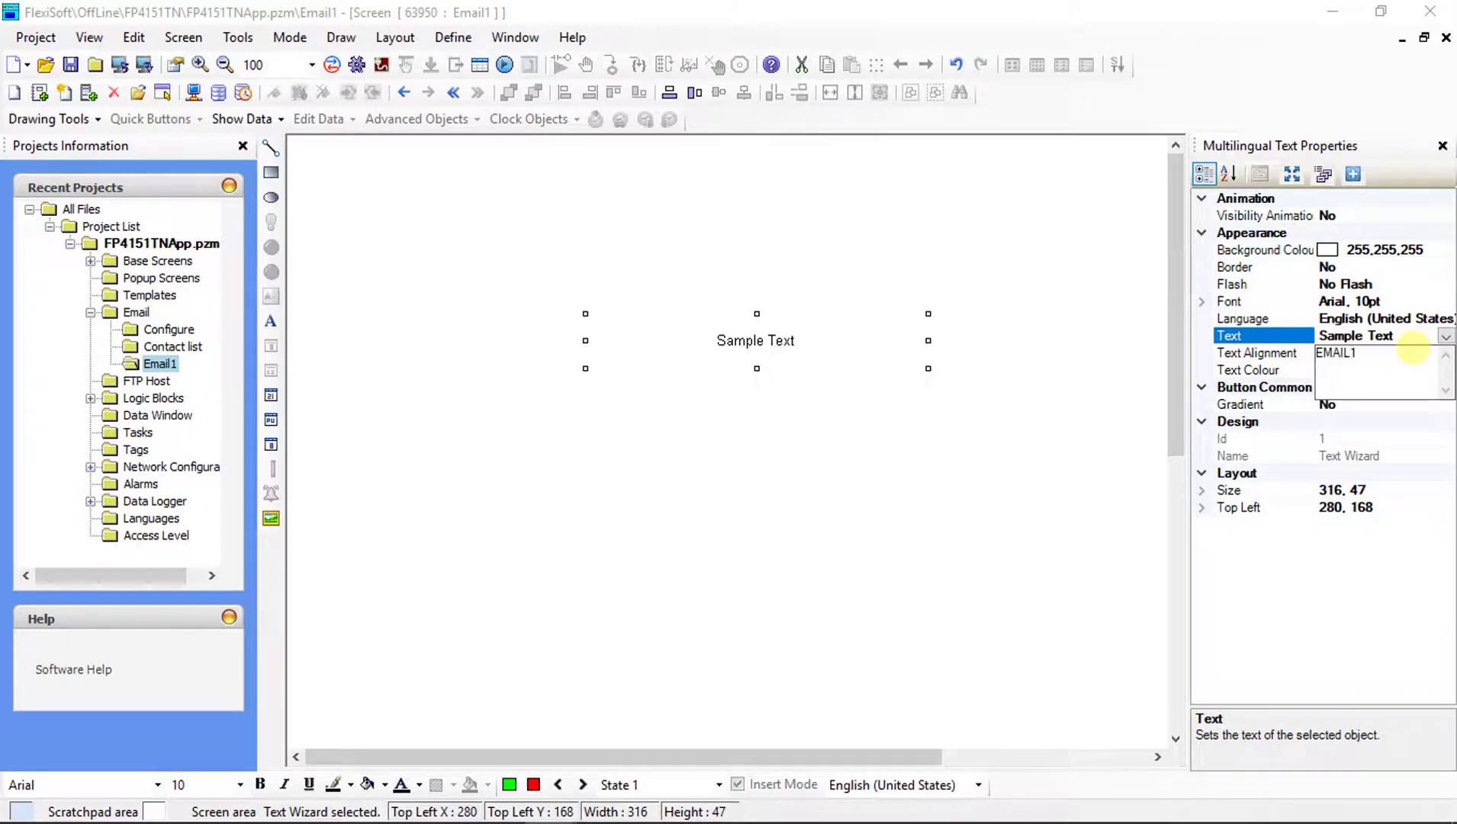
pyautogui.click(1131, 391)
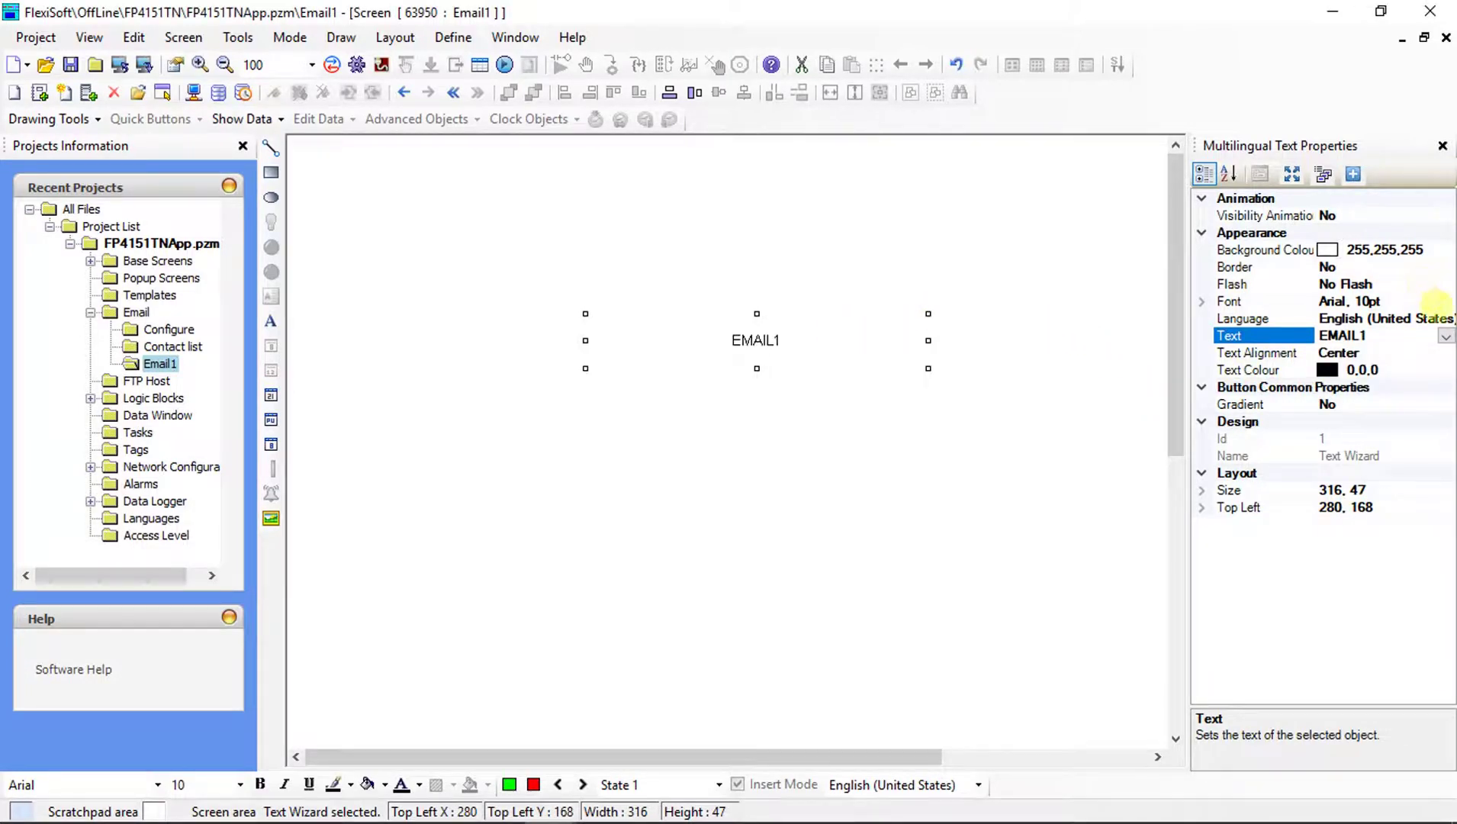
# Make the label Arial 18pt Bold on a green background, nudge it lower, then open Screen1.
pyautogui.click(1444, 302)
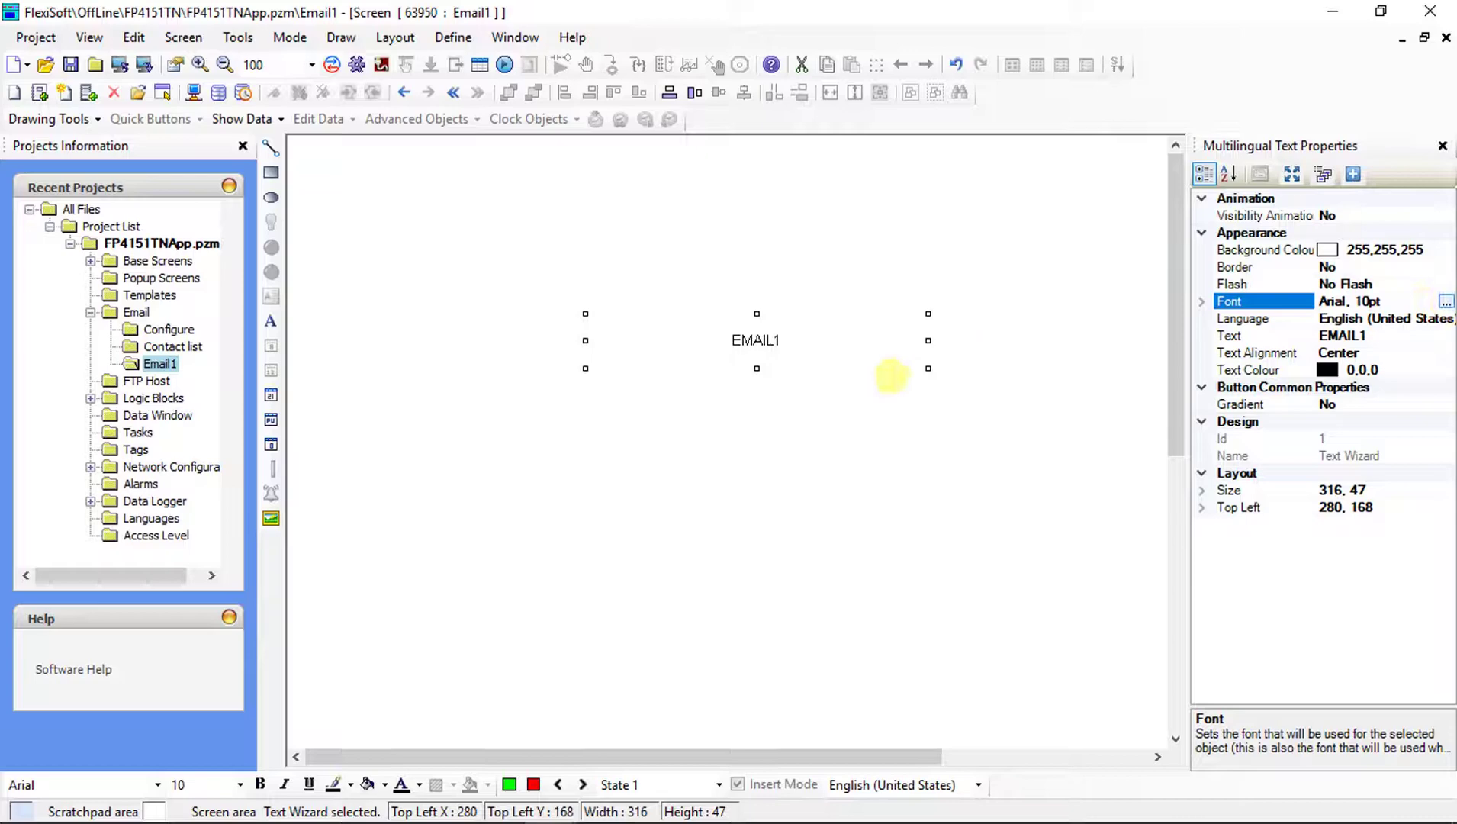
pyautogui.click(723, 301)
pyautogui.click(812, 307)
pyautogui.click(903, 219)
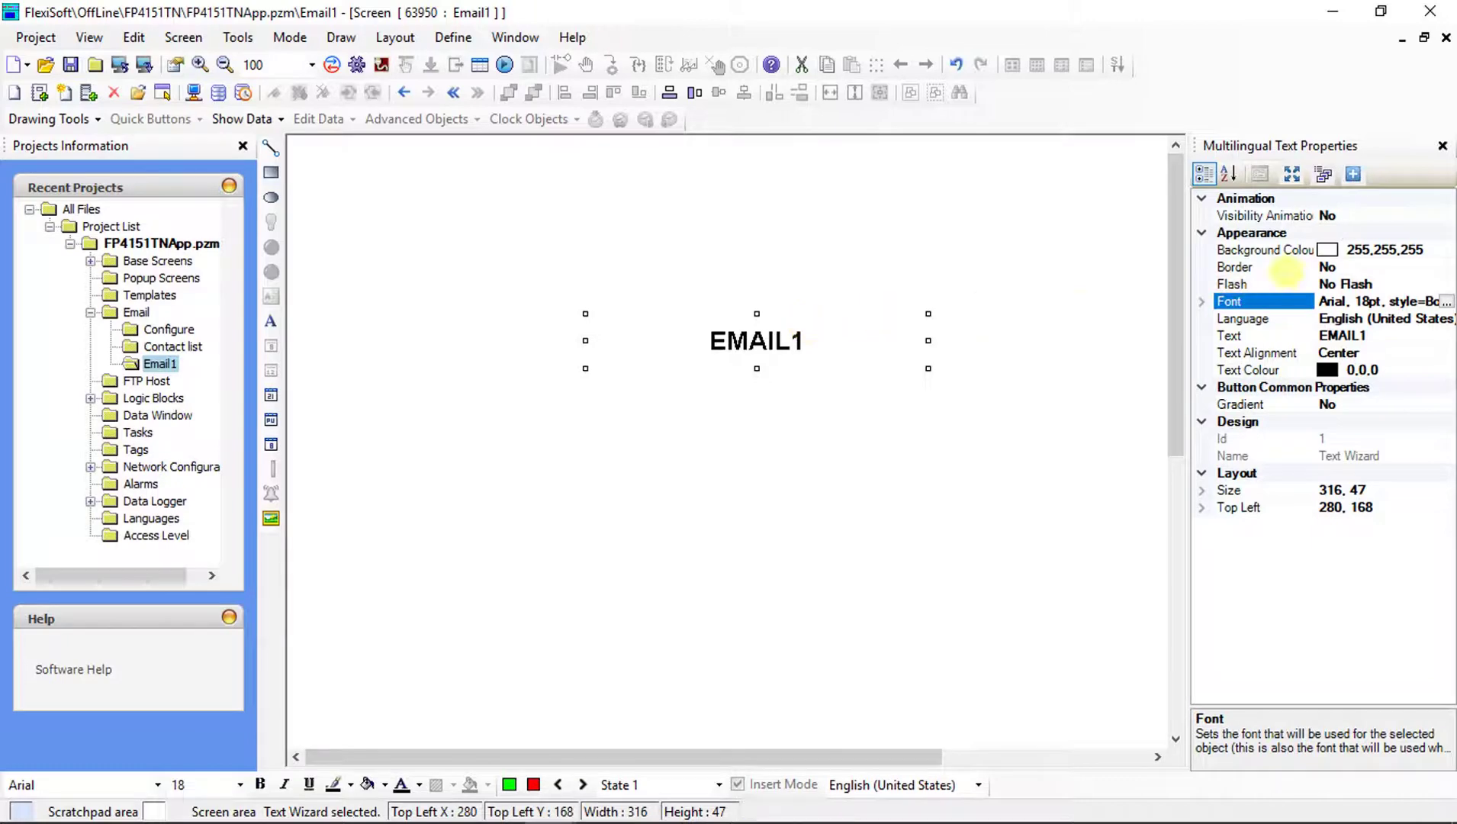
pyautogui.click(1434, 249)
pyautogui.click(1446, 250)
pyautogui.click(713, 246)
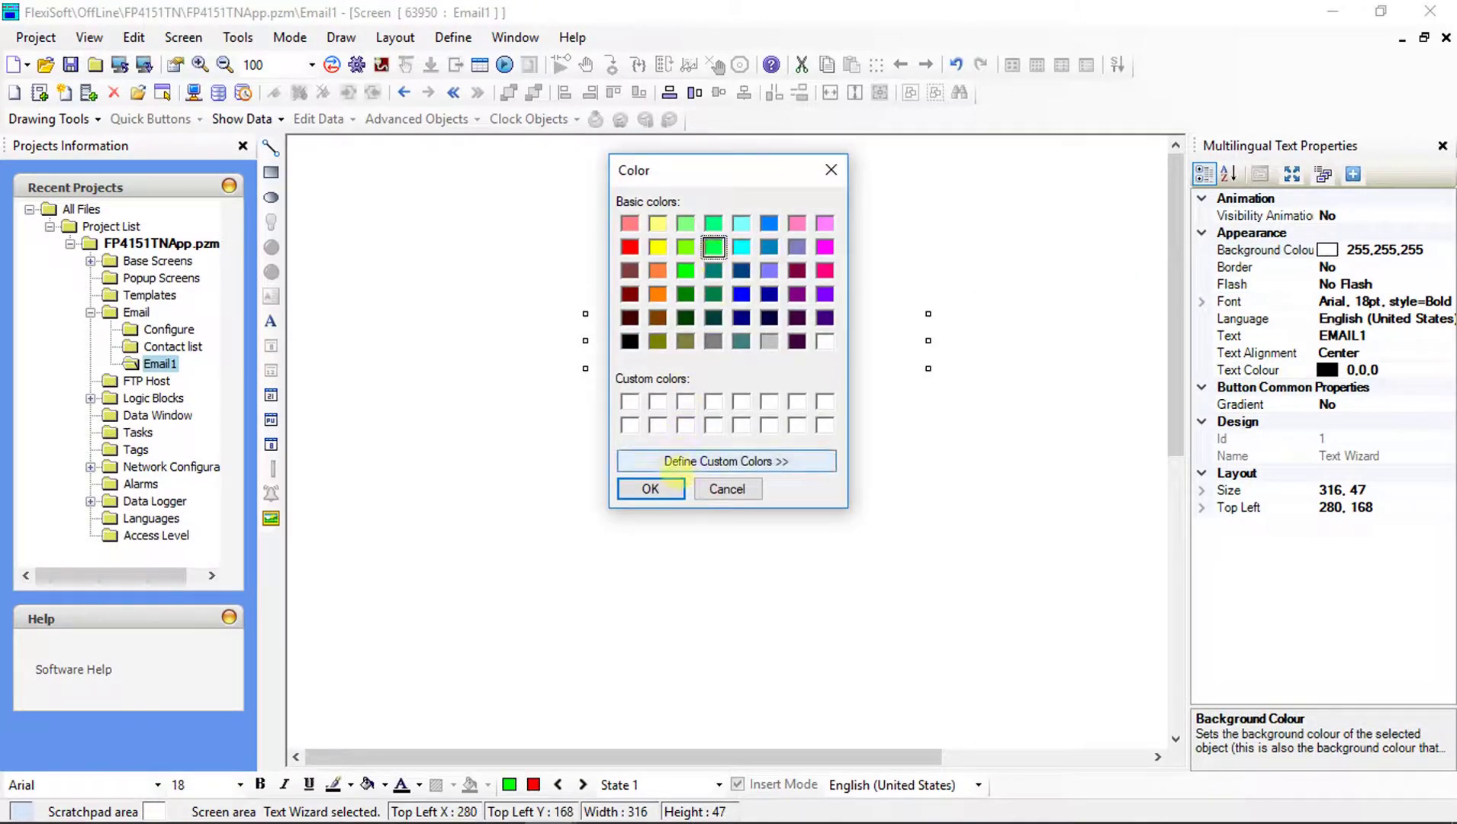
pyautogui.click(650, 489)
pyautogui.moveTo(794, 343); pyautogui.dragTo(787, 365)
pyautogui.doubleClick(165, 278)
pyautogui.click(386, 118)
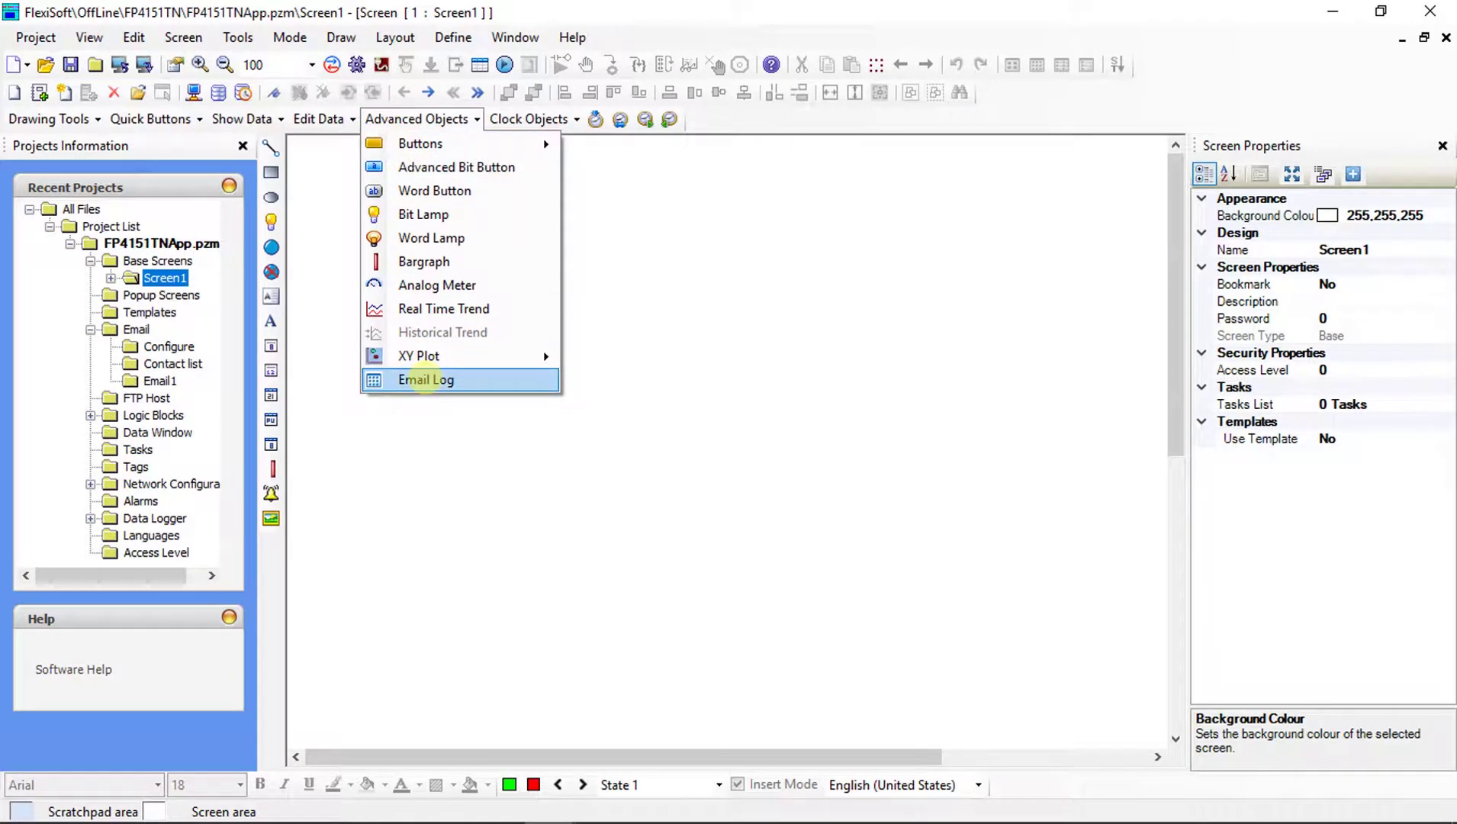
# Draw an Email Log table across Screen1, compile error-free, and bring up PC communication settings.
pyautogui.click(425, 379)
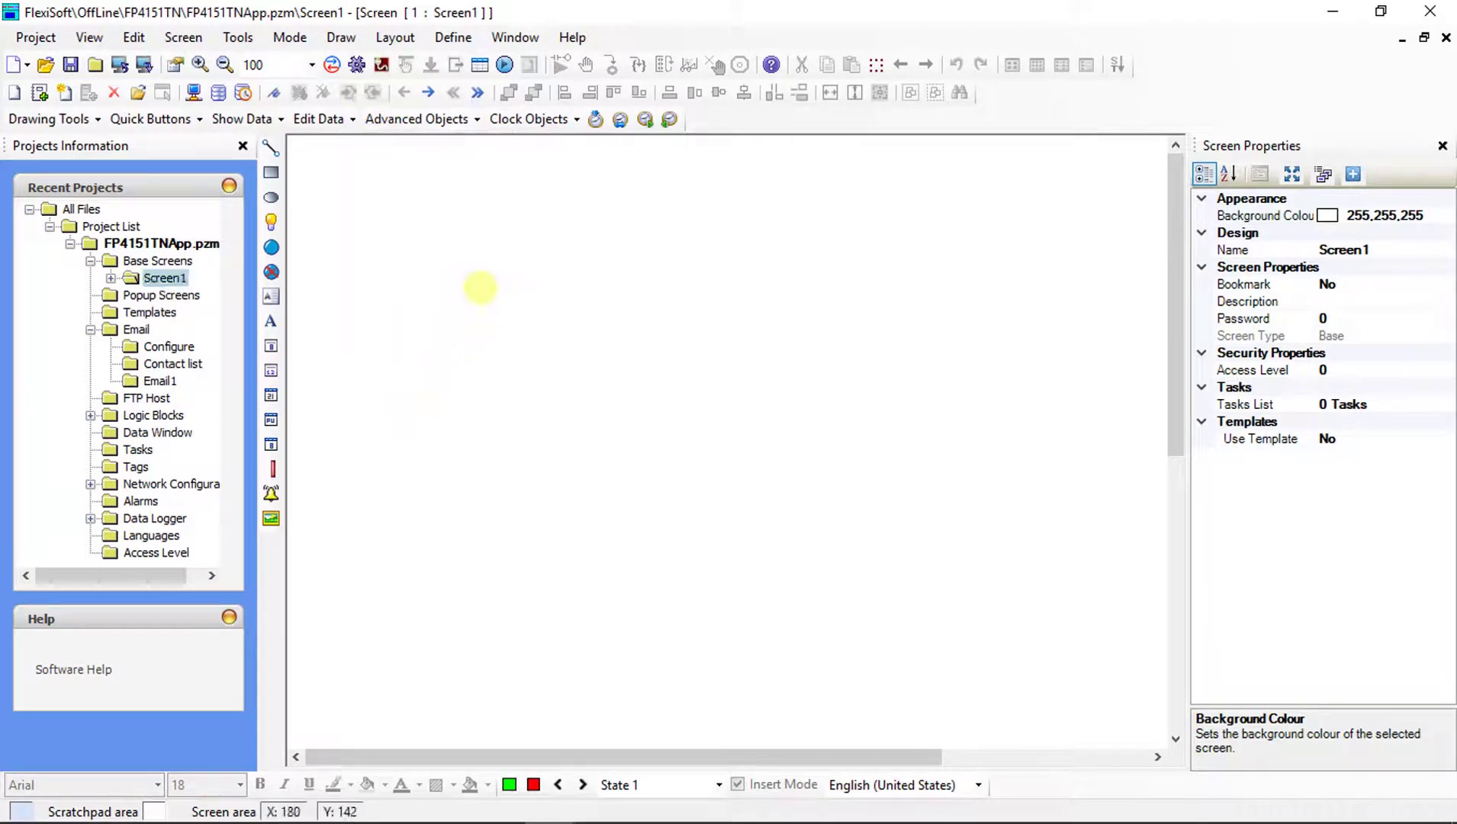
pyautogui.moveTo(478, 286)
pyautogui.mouseDown()
pyautogui.moveTo(869, 464)
pyautogui.moveTo(1088, 602)
pyautogui.mouseUp()
pyautogui.moveTo(946, 513); pyautogui.dragTo(960, 526)
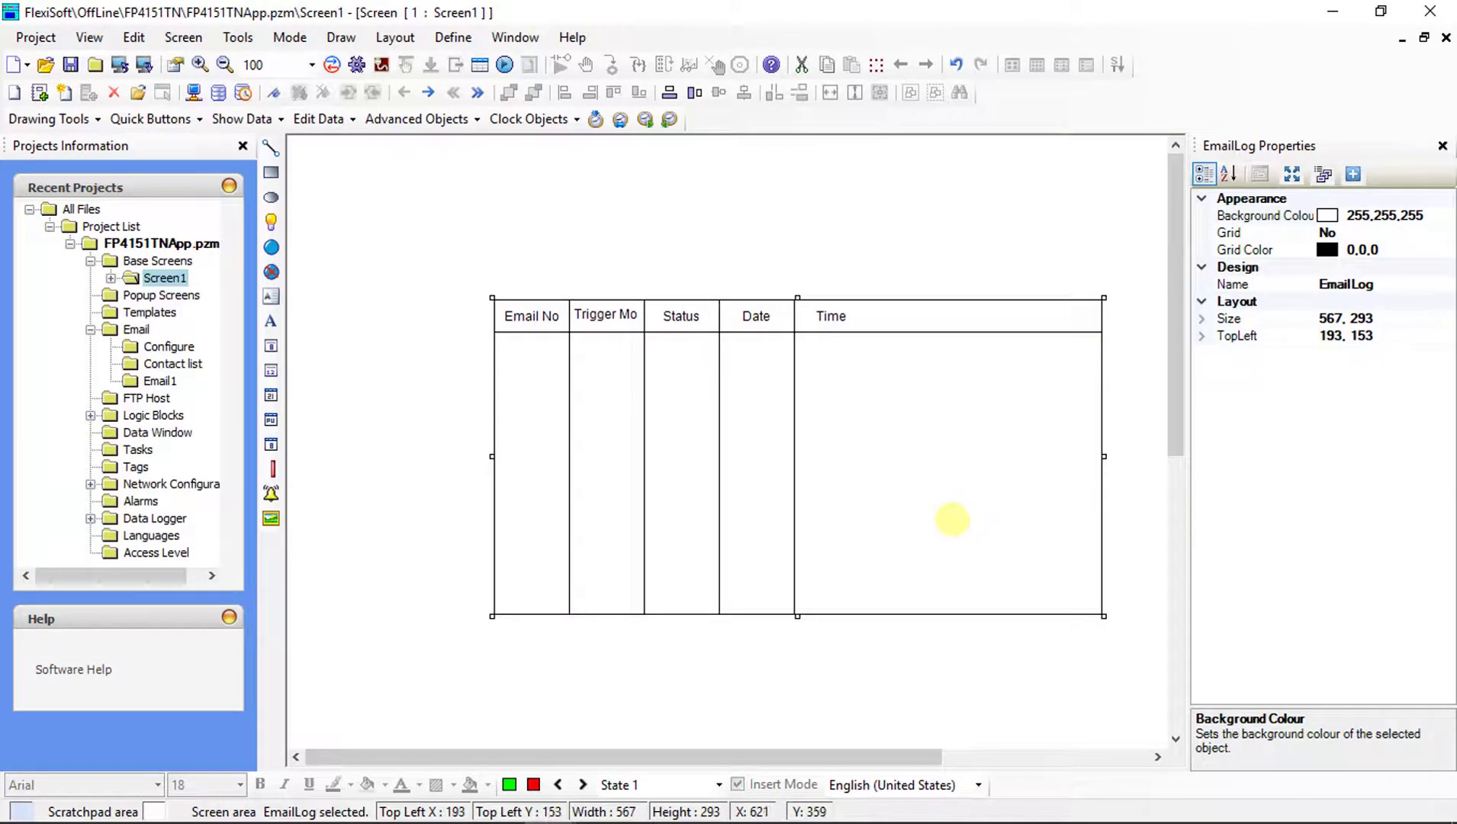
pyautogui.click(356, 64)
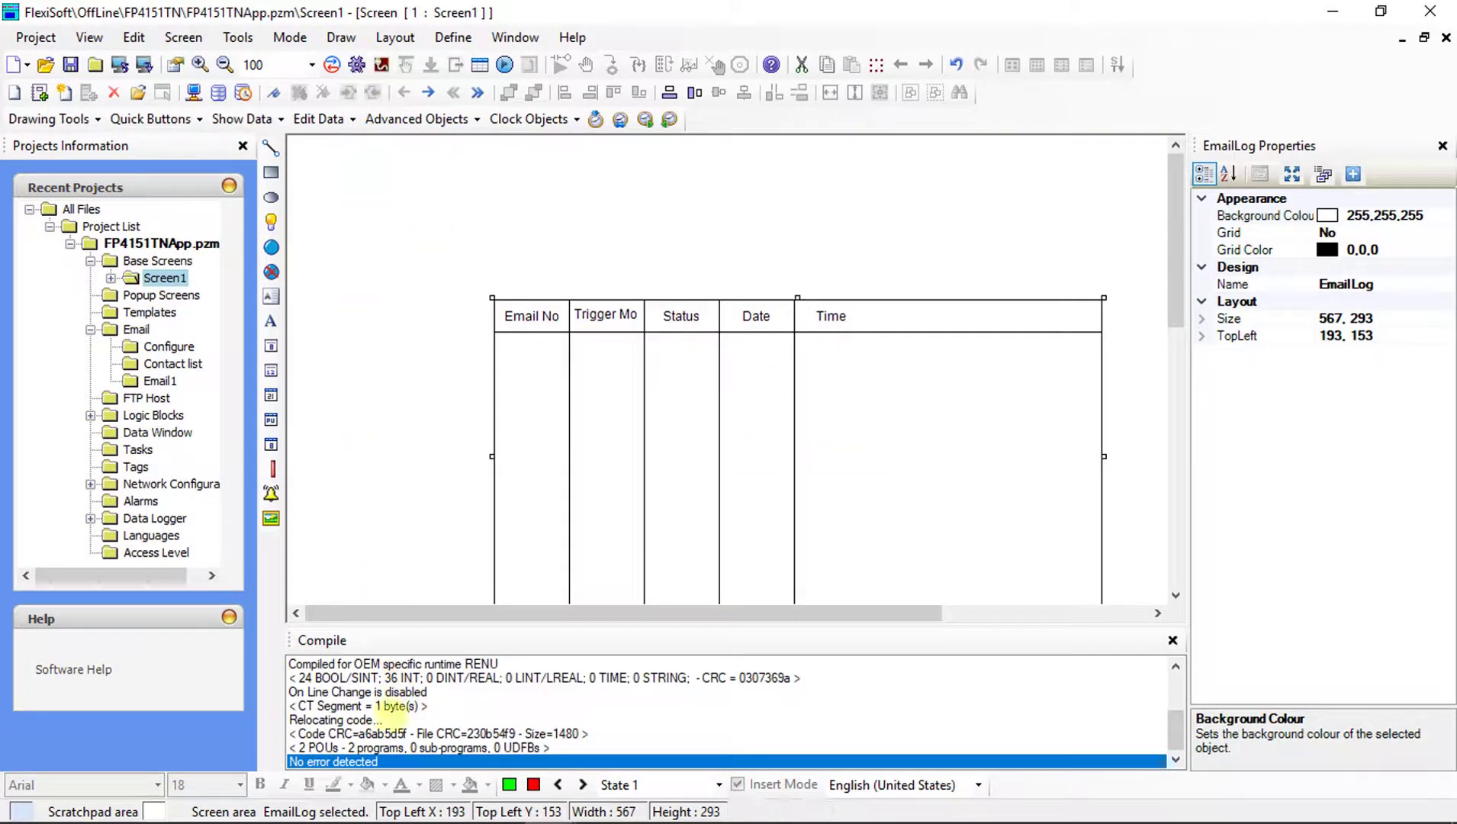
pyautogui.click(331, 64)
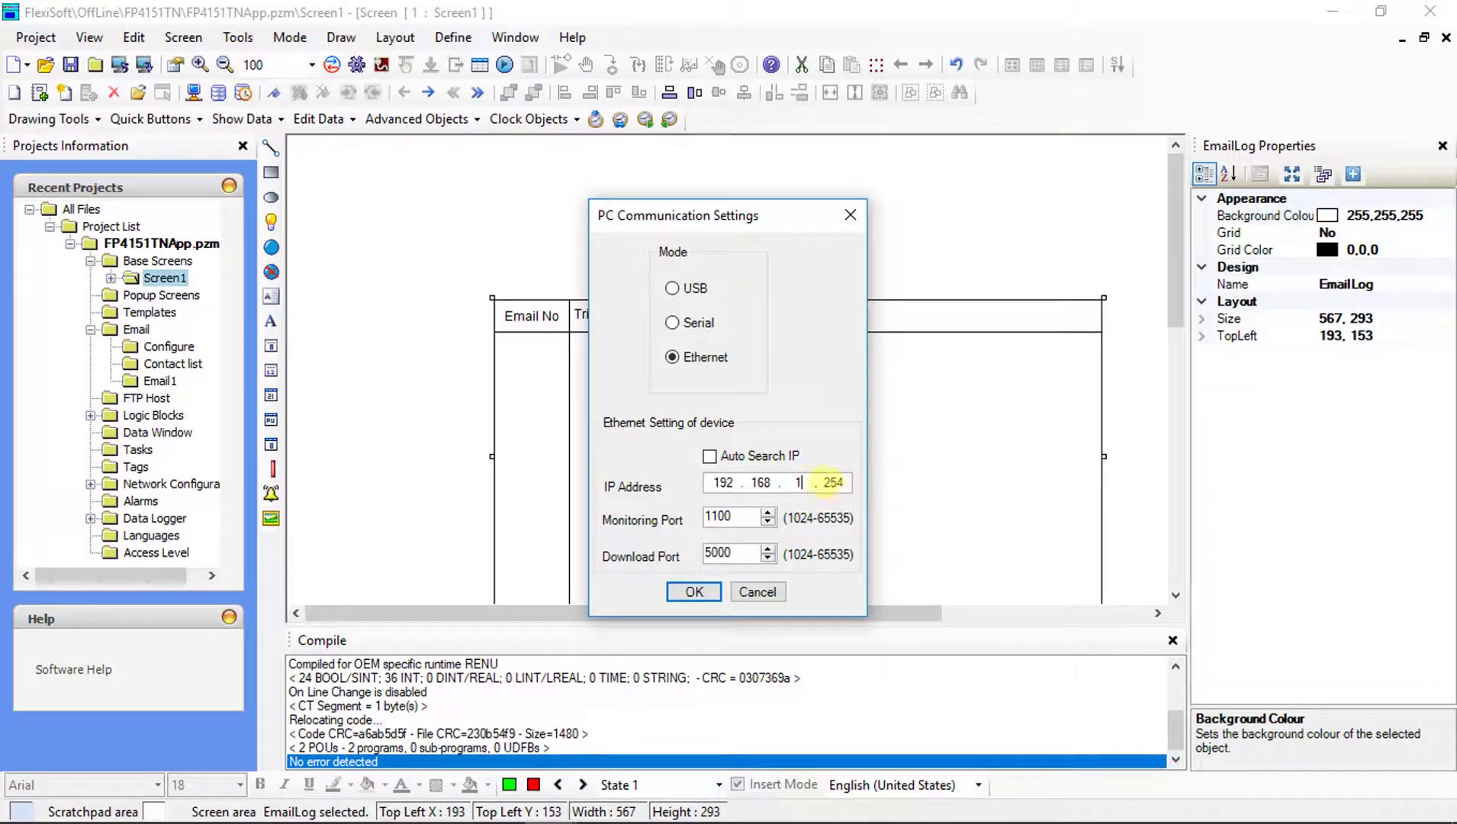
# Change the last octet of the device IP address to 70.
pyautogui.doubleClick(831, 482)
pyautogui.write('70')
pyautogui.click(693, 591)
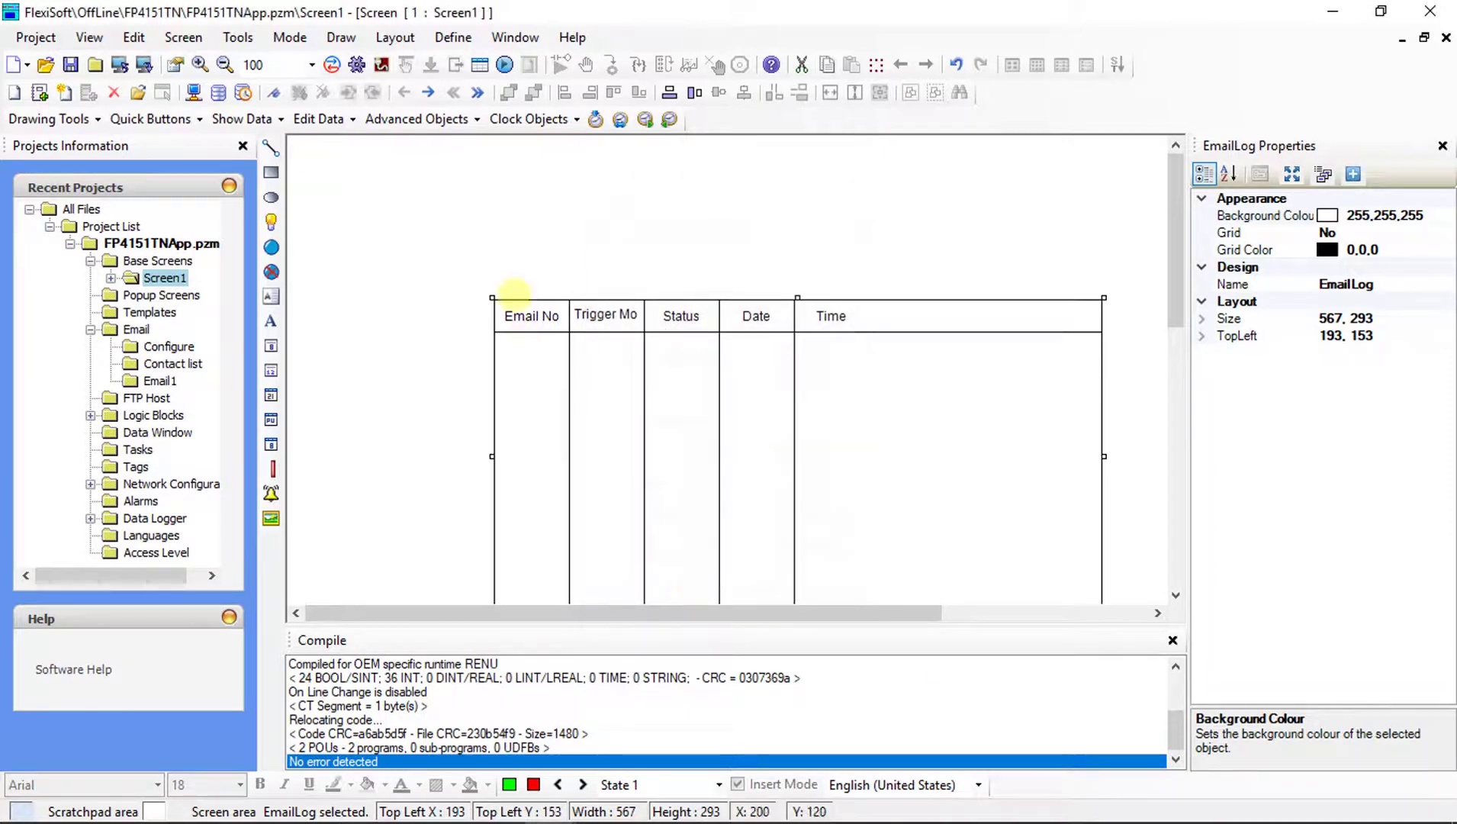
# Go online with download via Mode > Go Online > With Download.
pyautogui.click(289, 38)
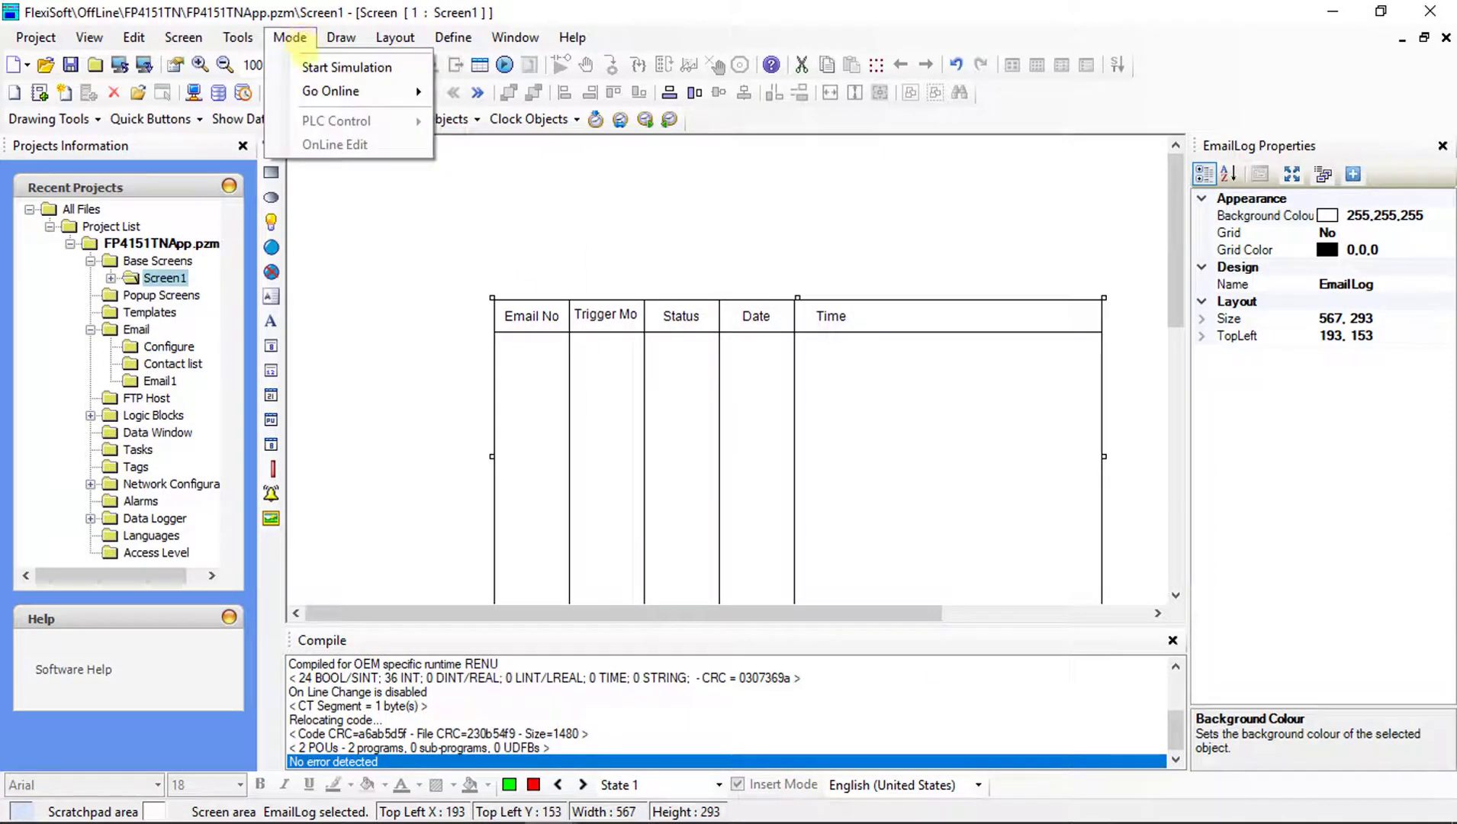
pyautogui.moveTo(336, 91)
pyautogui.click(475, 91)
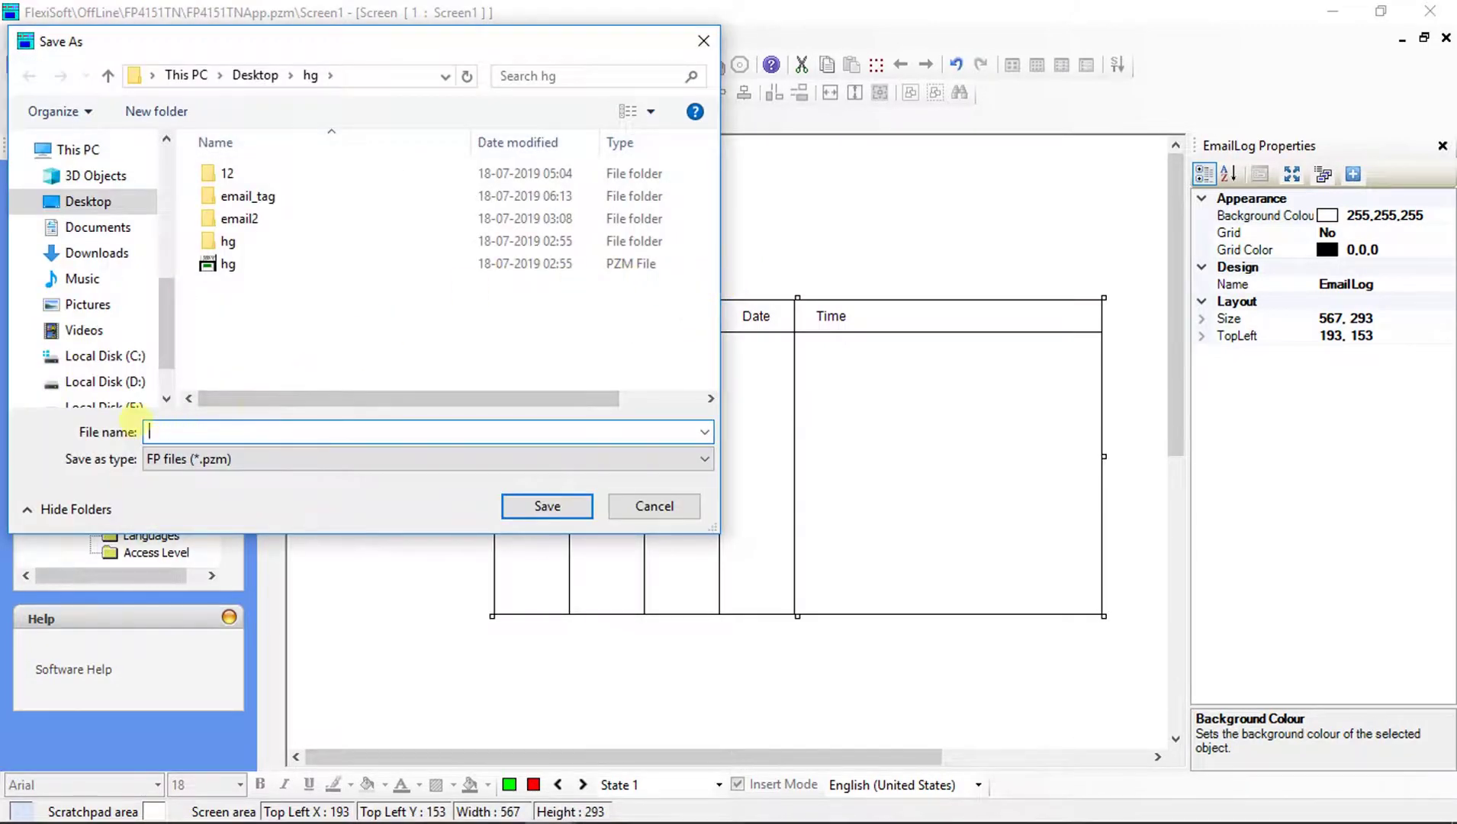
# Save the project file as EMAIL_CONTROLBIT, then download the application to the HMI at 192.168.1.70.
pyautogui.click(163, 428)
pyautogui.write('EMAIL')
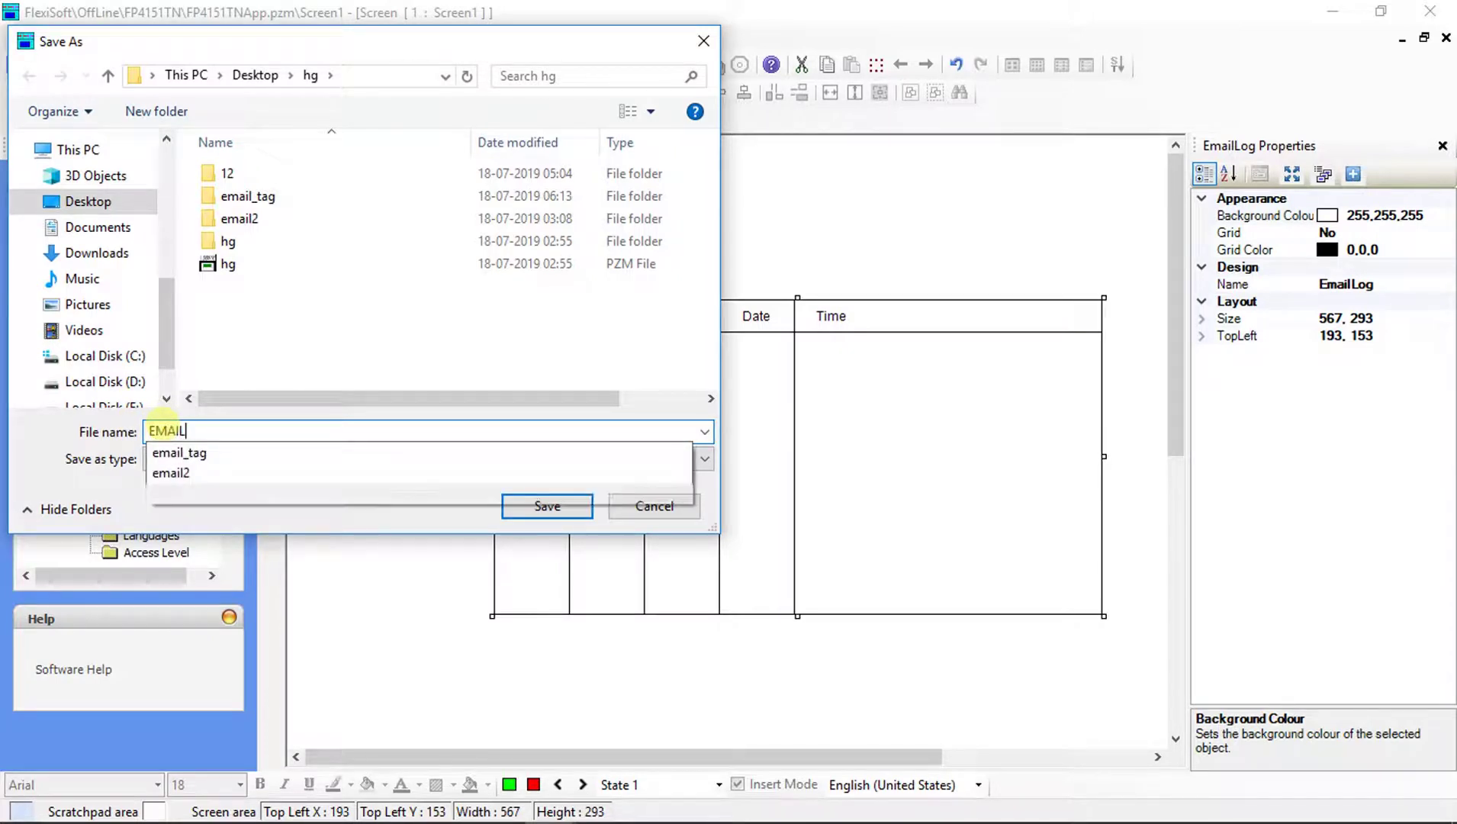
pyautogui.write('_CONTR')
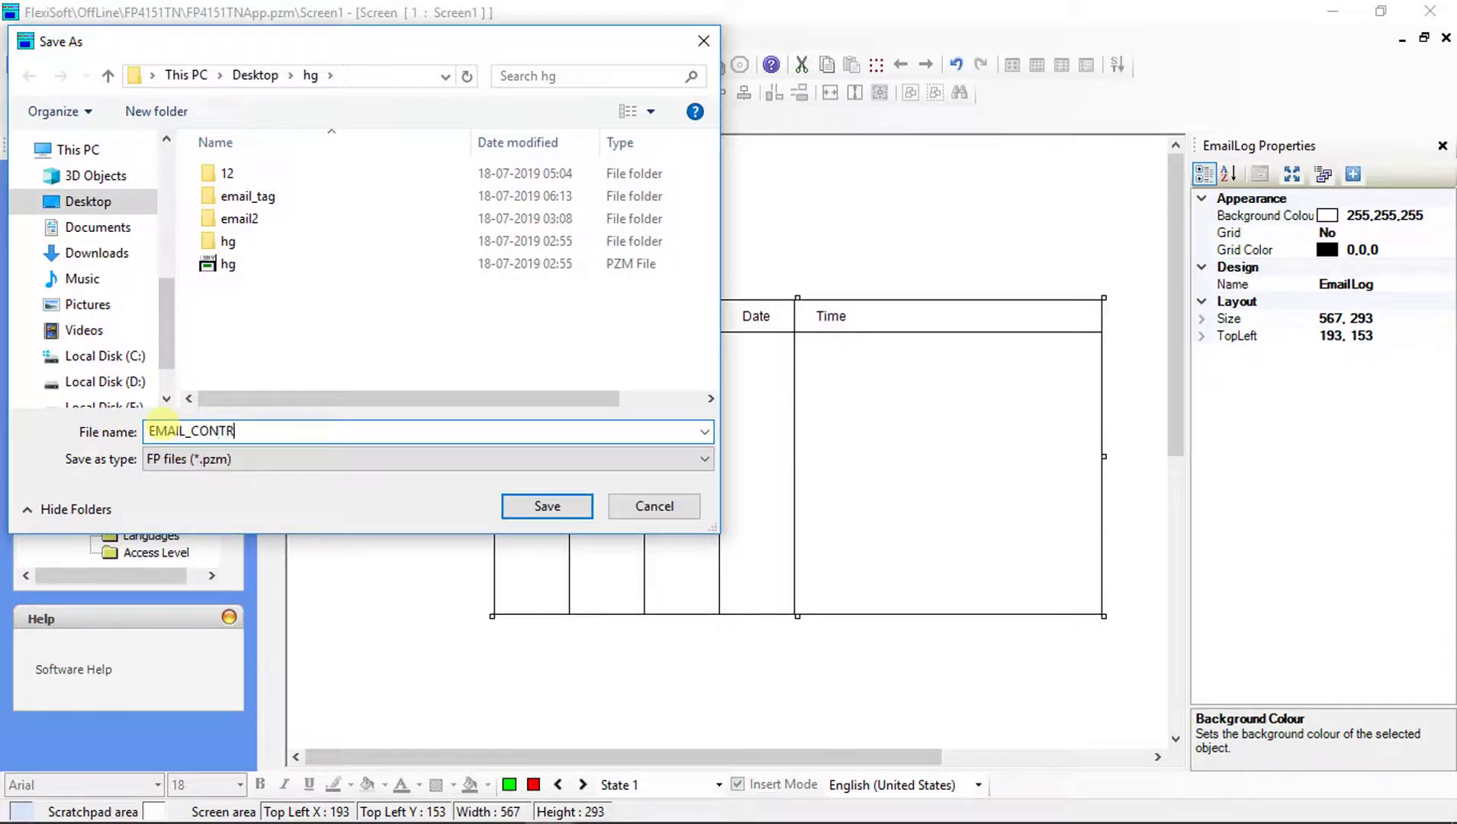
pyautogui.write('OLBIT')
pyautogui.click(553, 505)
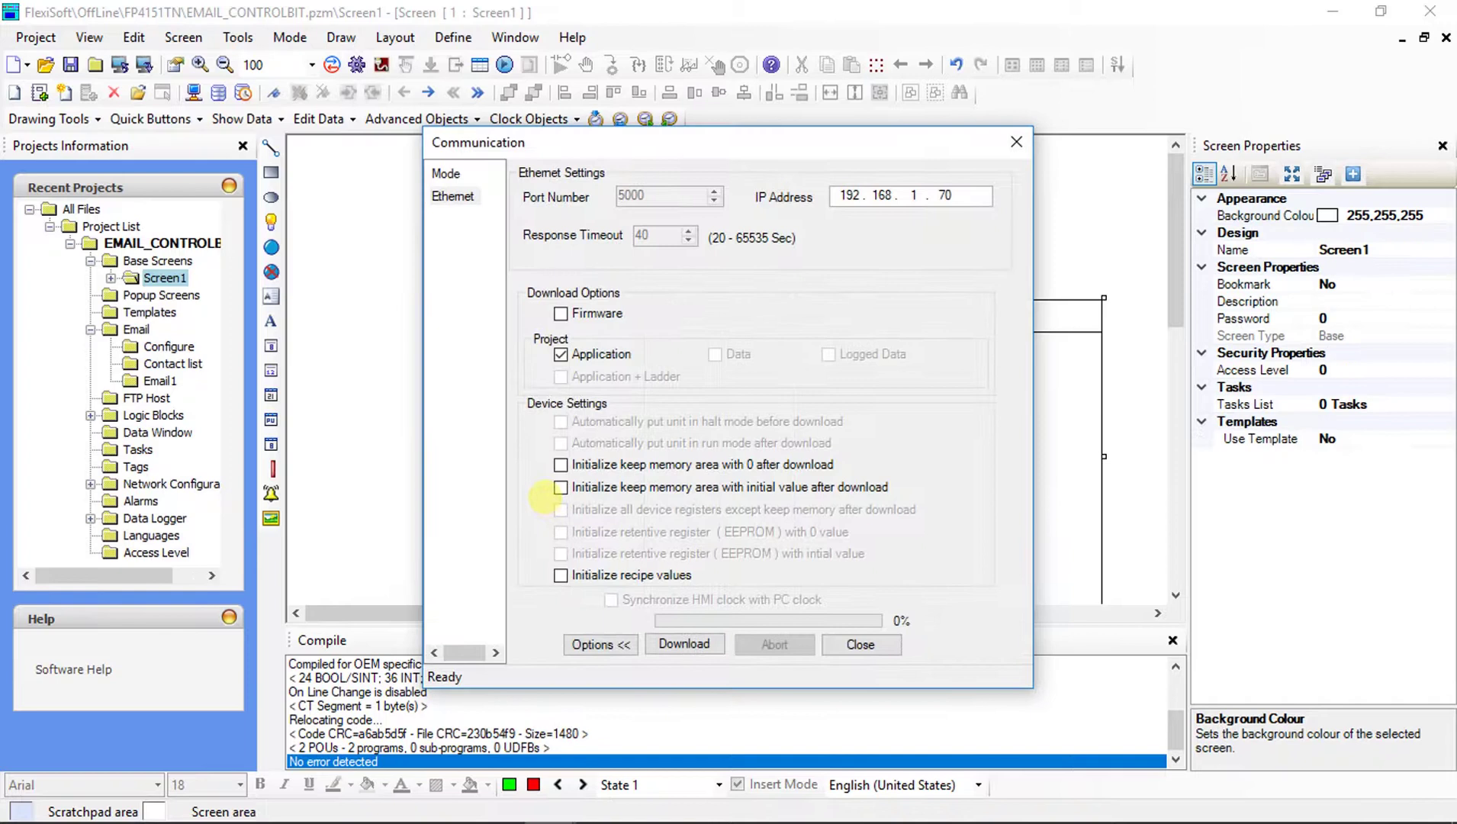
pyautogui.click(685, 643)
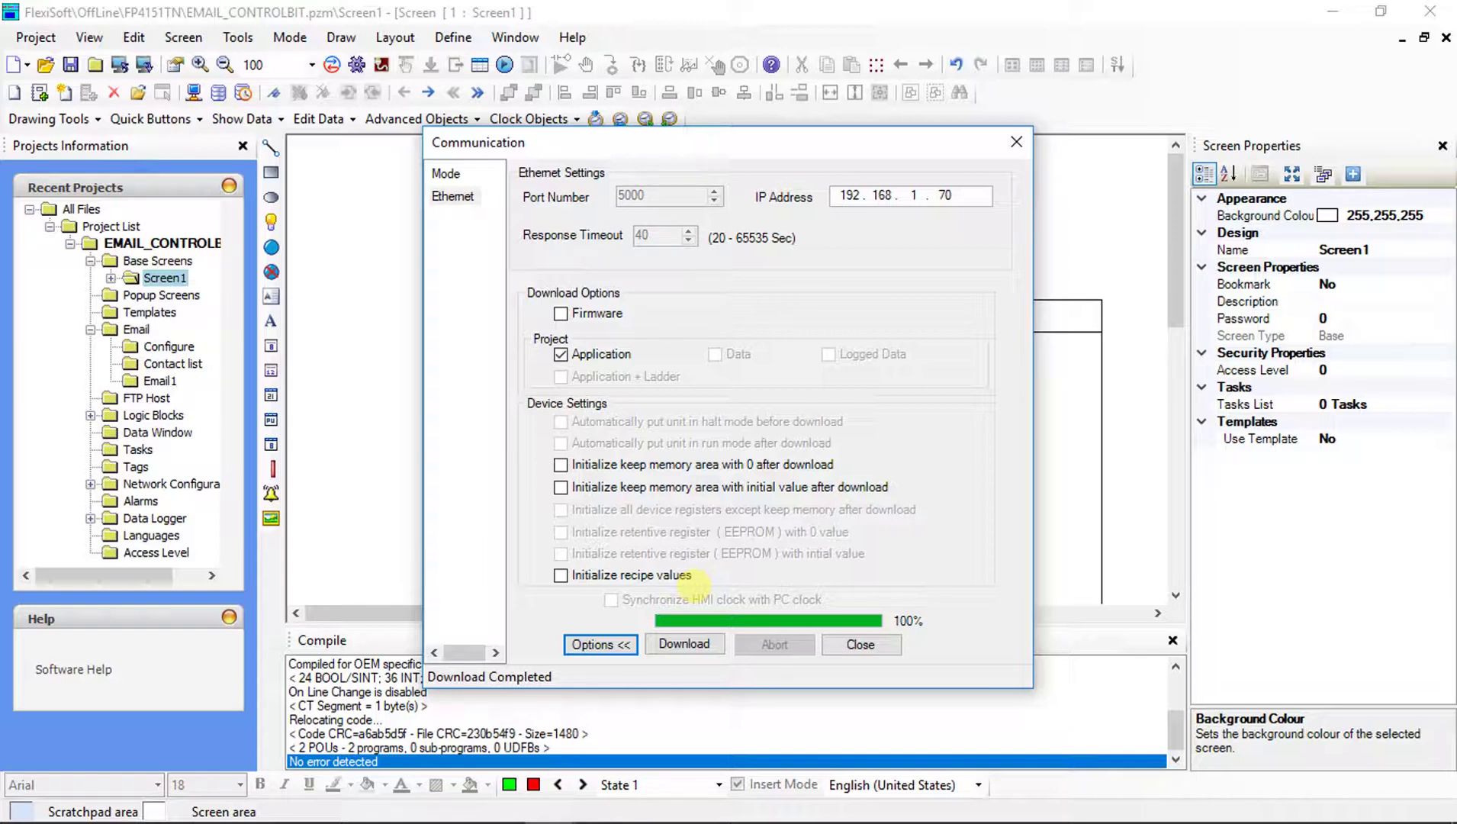
pyautogui.click(862, 645)
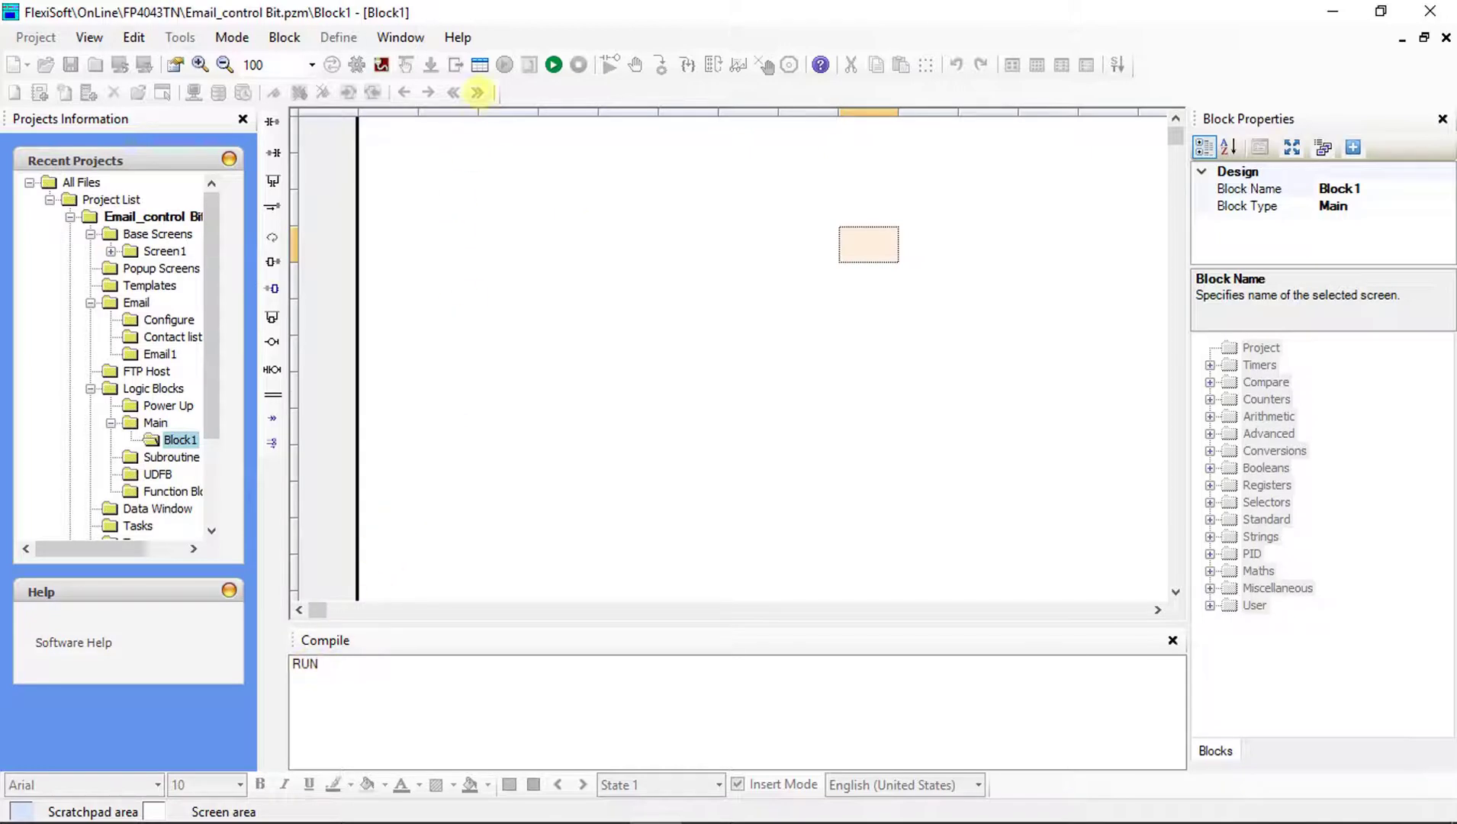
# Open the Data Window and add Email_control_bit to the monitor, with system tags shown.
pyautogui.click(480, 64)
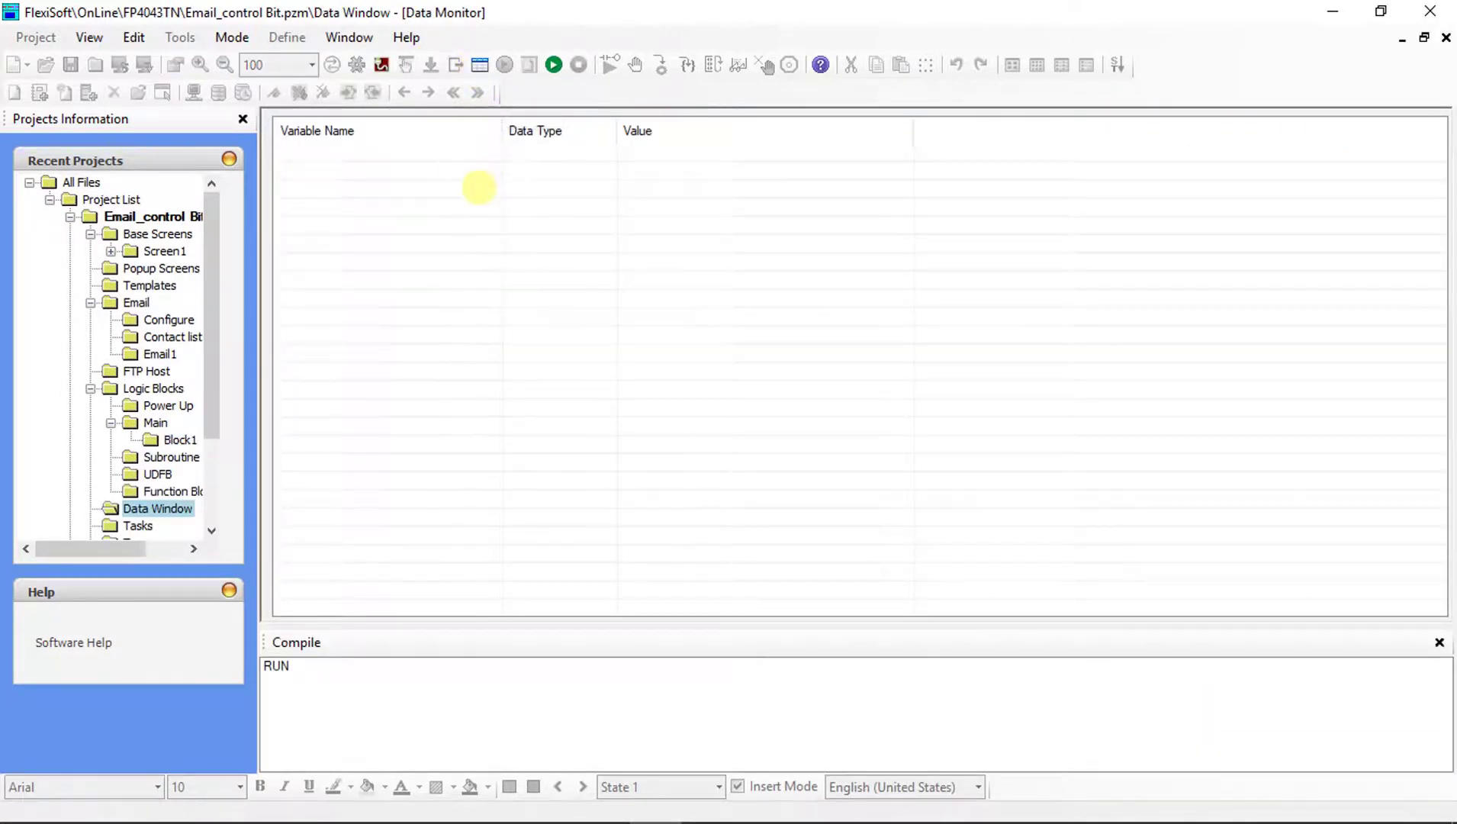
pyautogui.rightClick(477, 189)
pyautogui.click(486, 204)
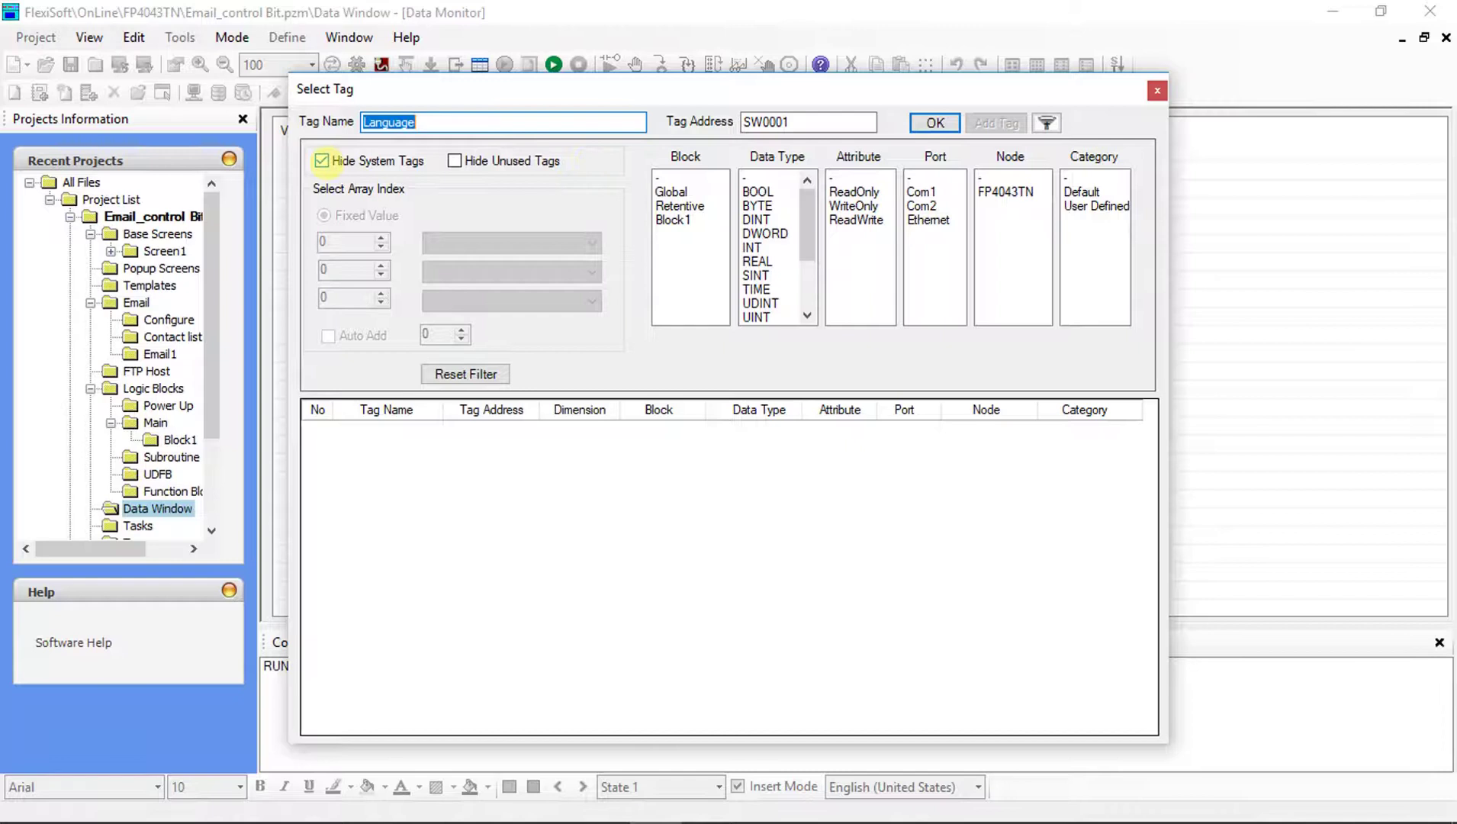
pyautogui.click(321, 160)
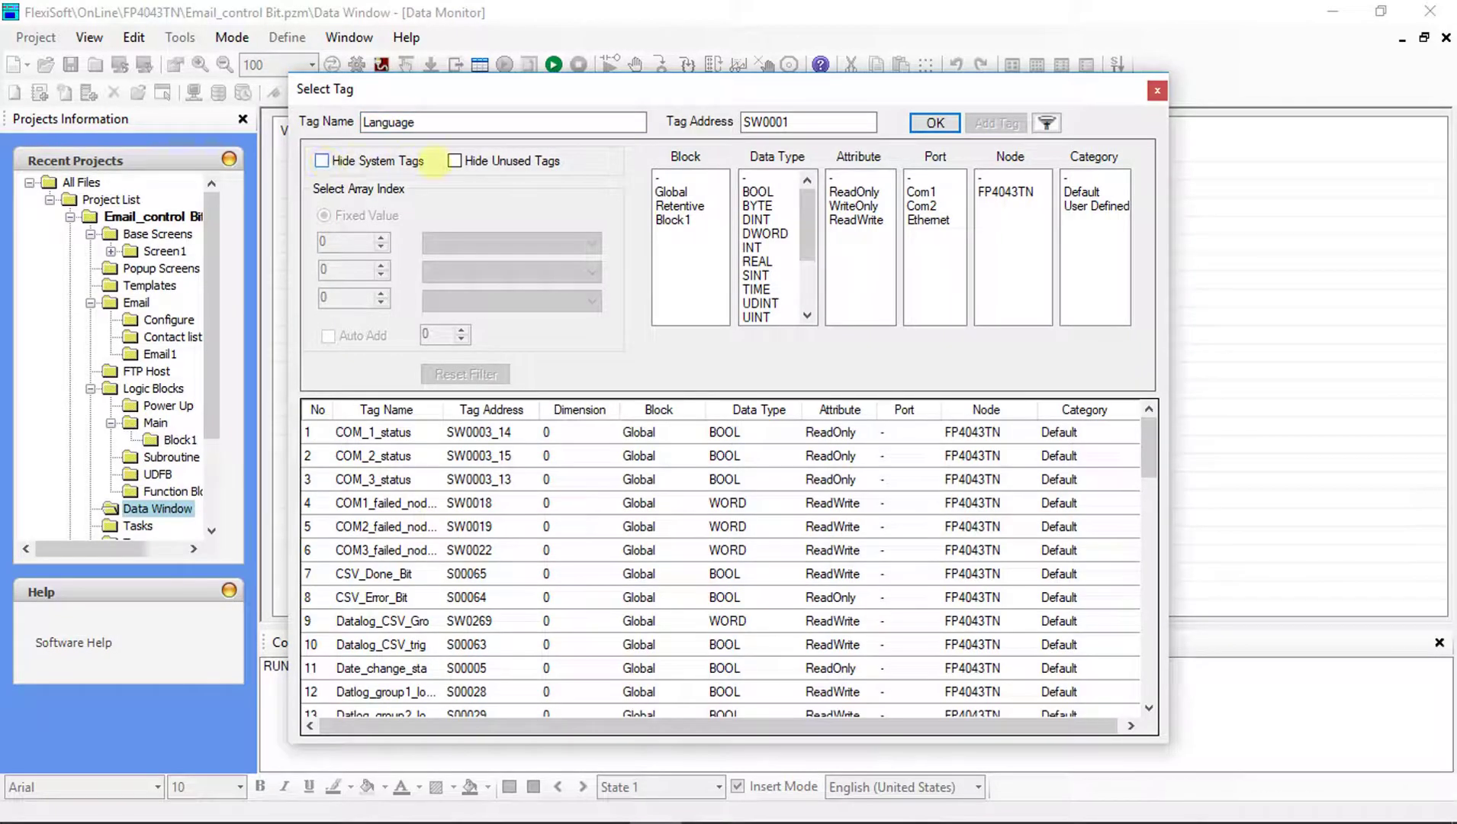
pyautogui.moveTo(441, 122); pyautogui.dragTo(316, 122)
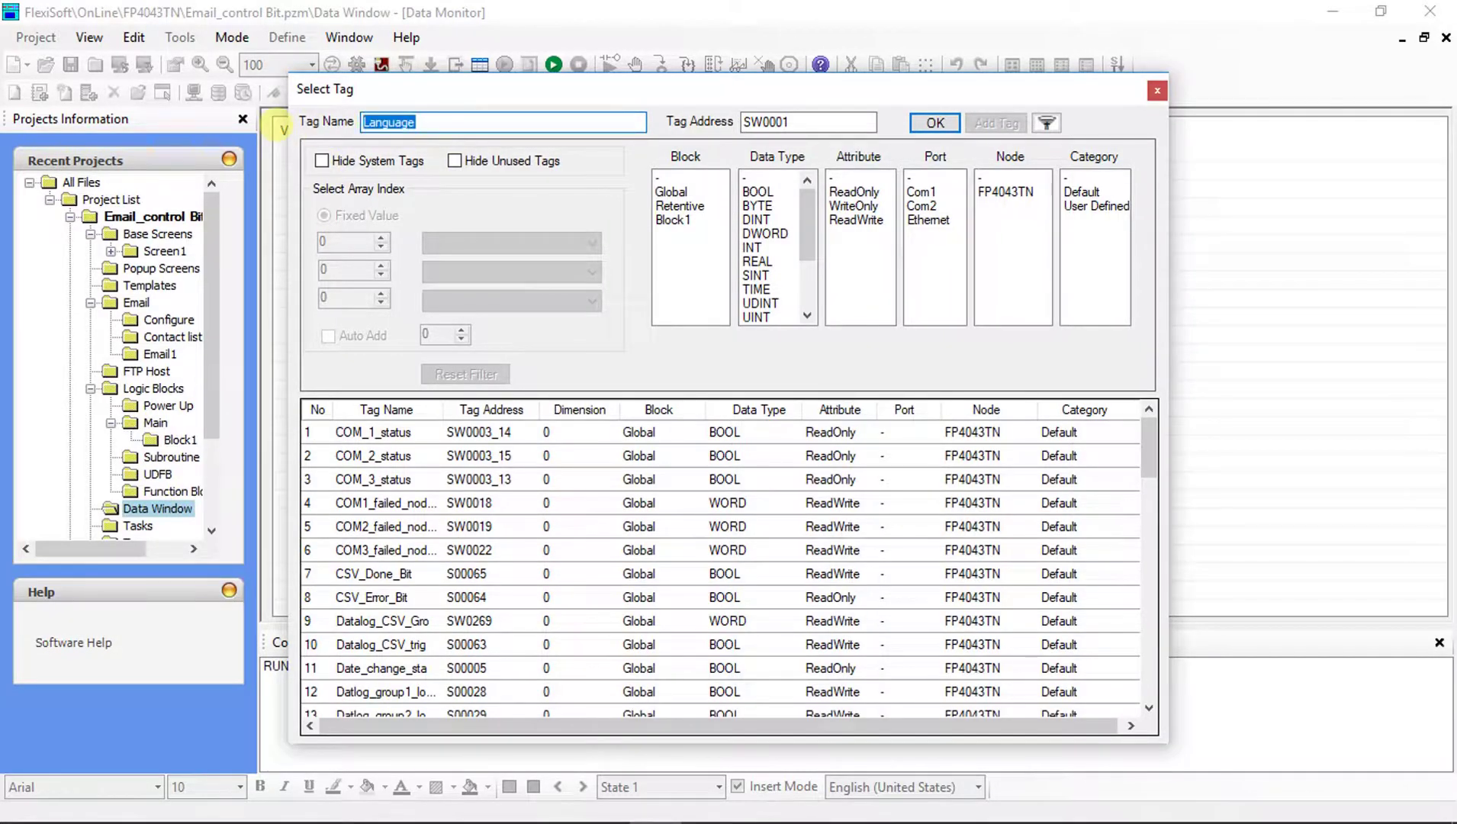
pyautogui.write('ema')
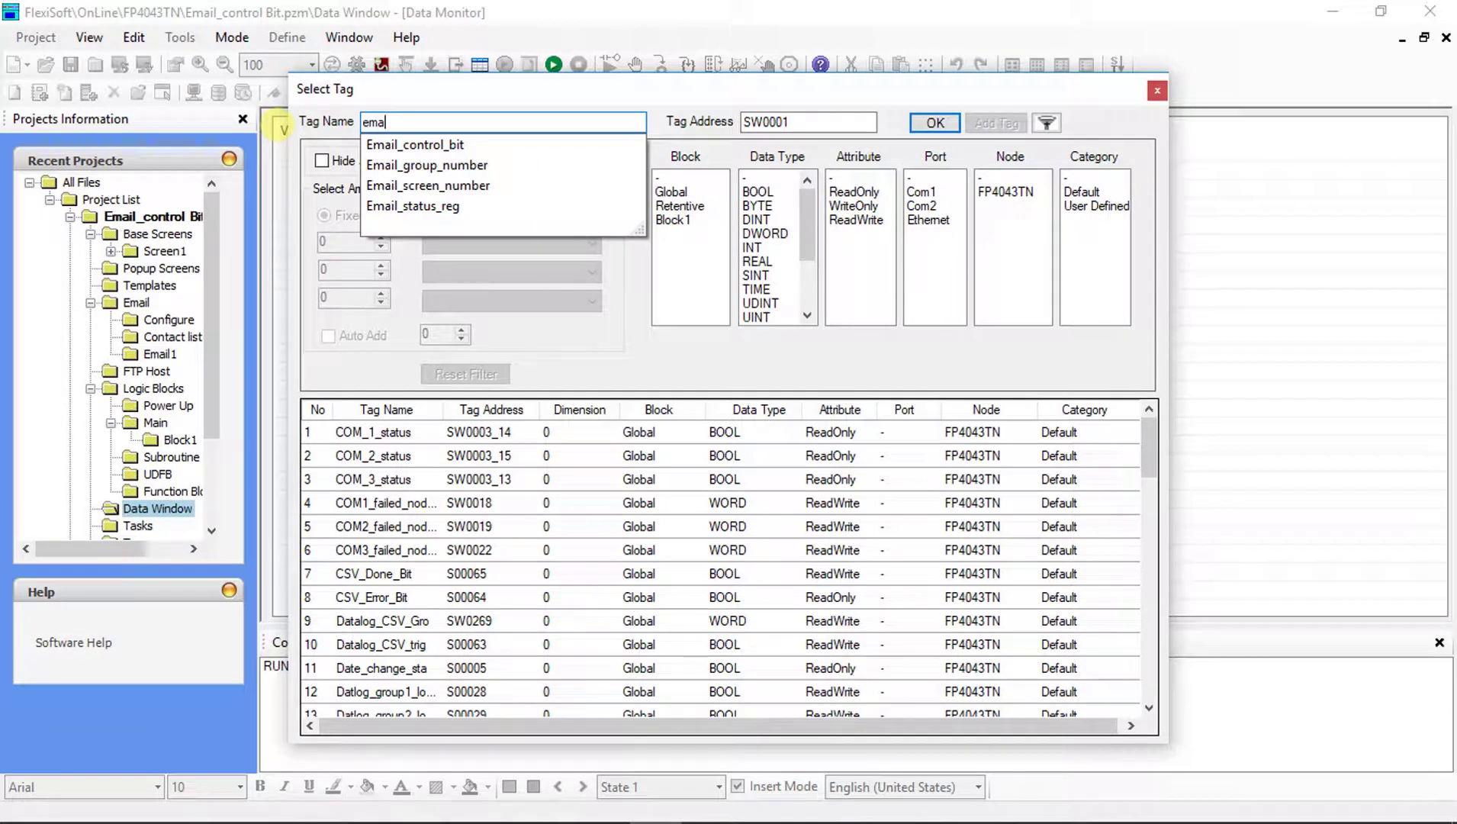
pyautogui.click(473, 145)
pyautogui.click(935, 122)
# Add Email_group_number and Email_screen_number to the Data Monitor.
pyautogui.rightClick(543, 212)
pyautogui.click(580, 224)
pyautogui.write('emai')
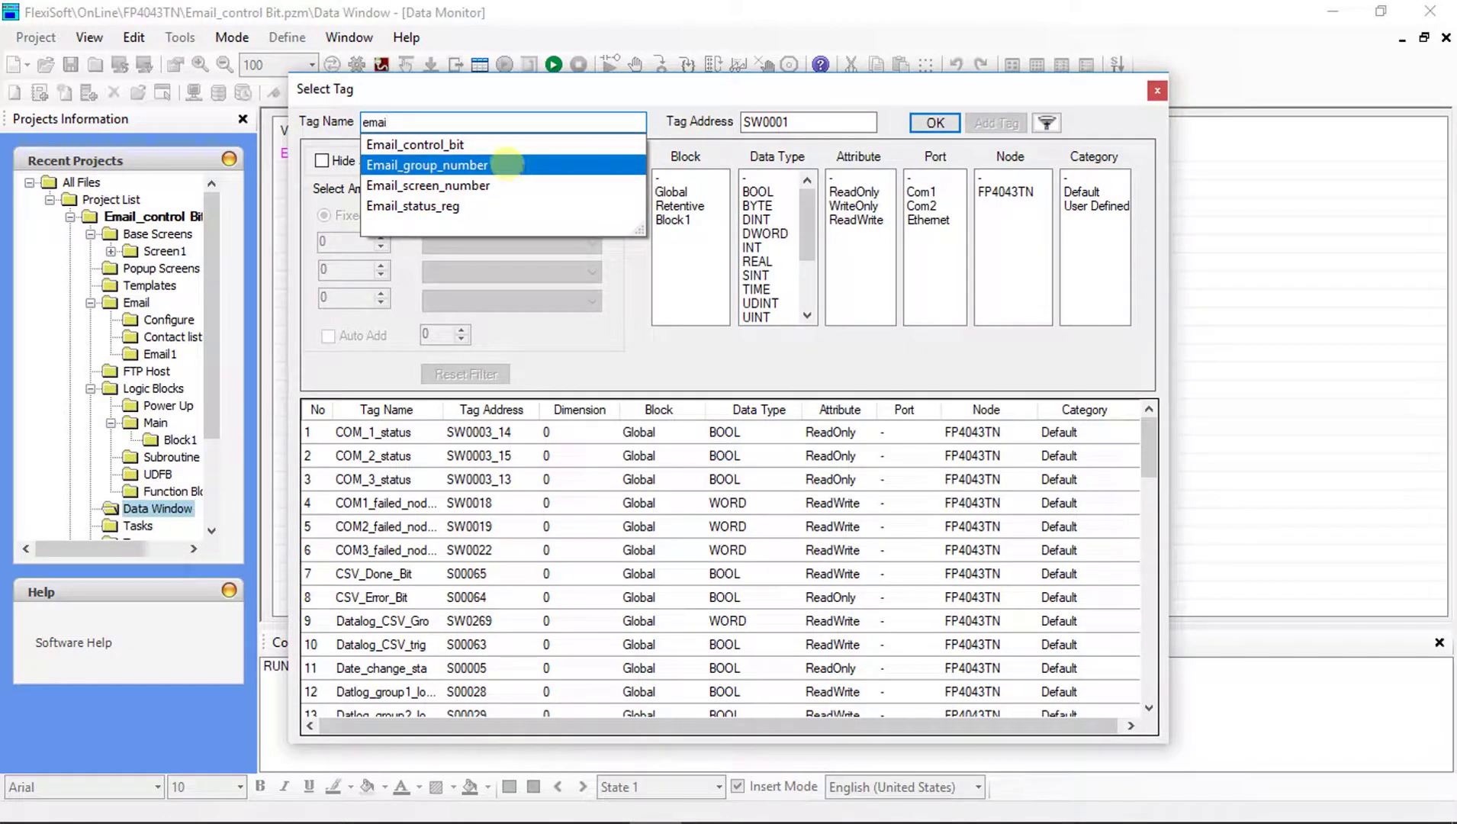
pyautogui.click(508, 165)
pyautogui.click(935, 123)
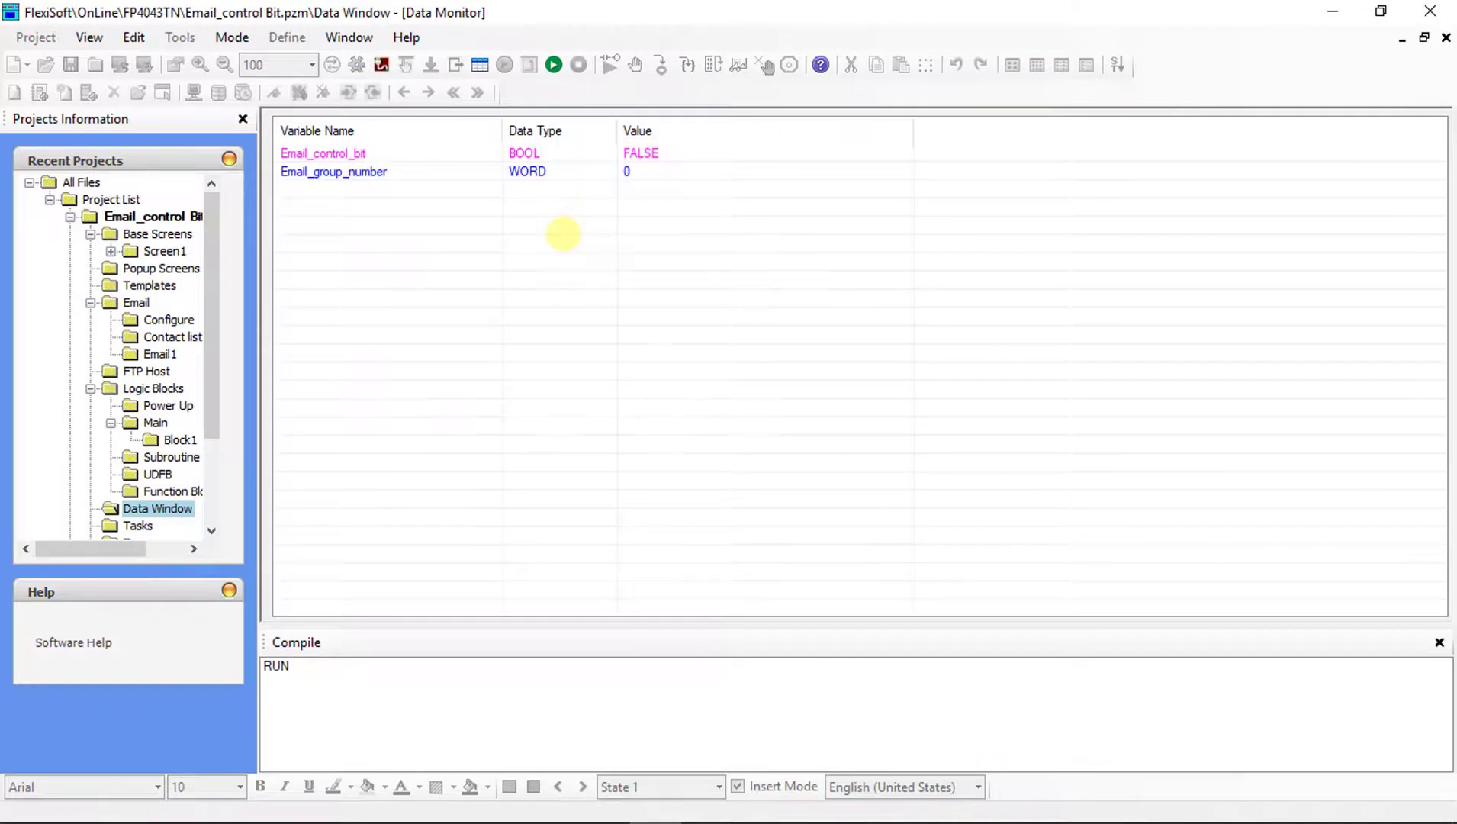
pyautogui.doubleClick(562, 231)
pyautogui.write('email')
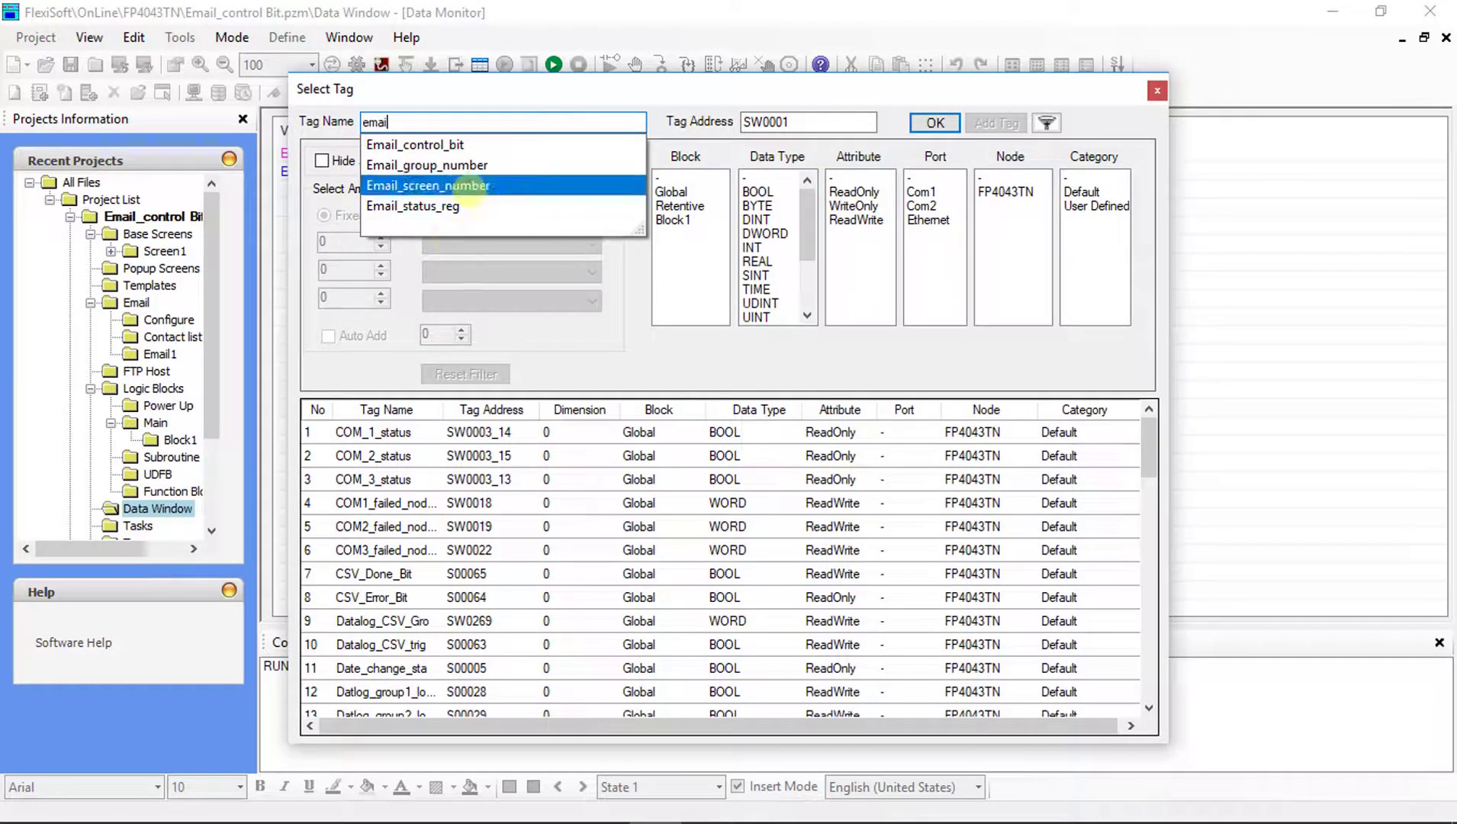
pyautogui.click(450, 185)
pyautogui.click(919, 118)
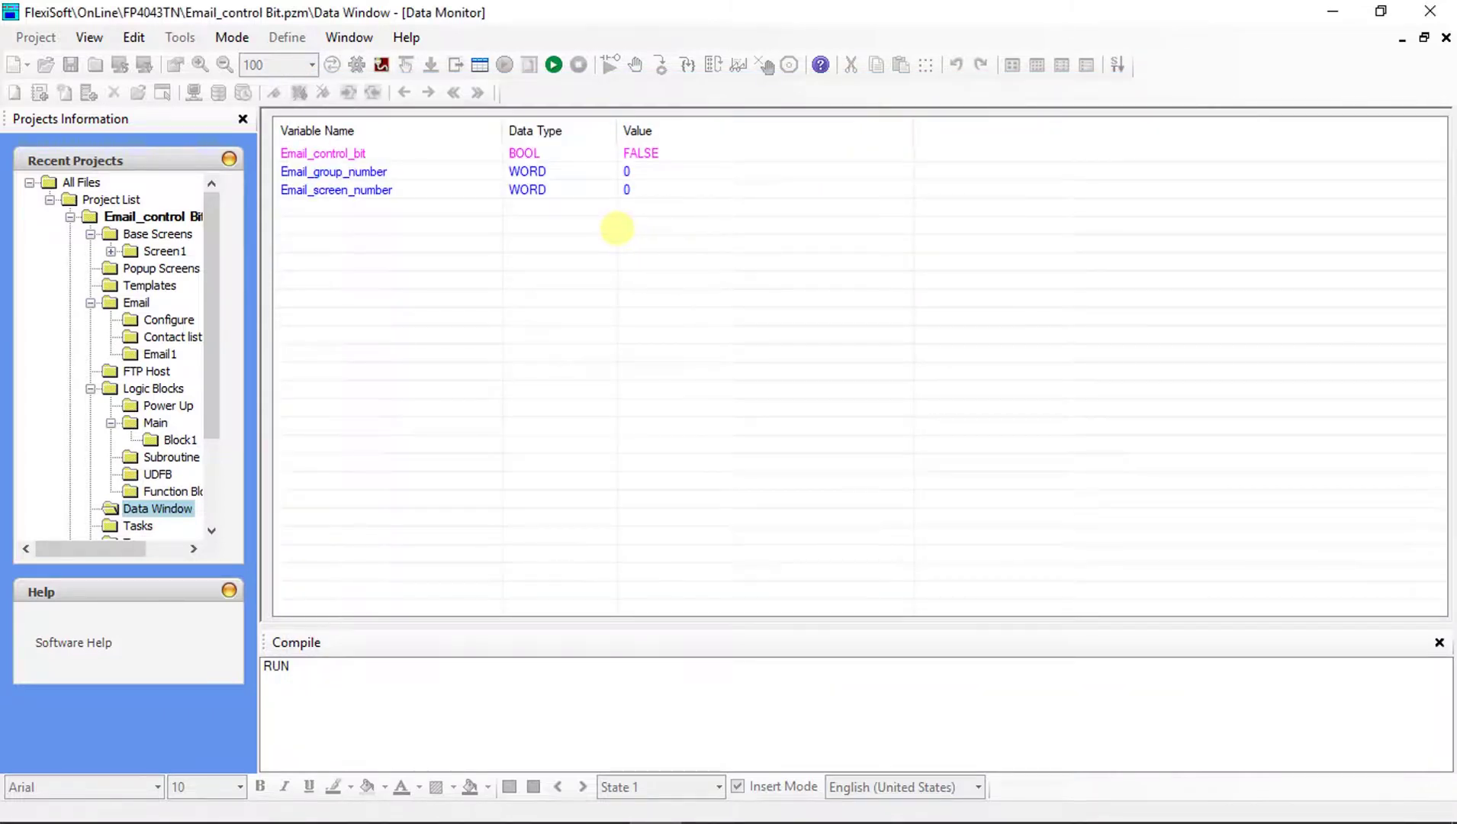
# Add Email_status_reg to the Data Monitor and select the Email_control_bit row.
pyautogui.rightClick(610, 229)
pyautogui.click(612, 241)
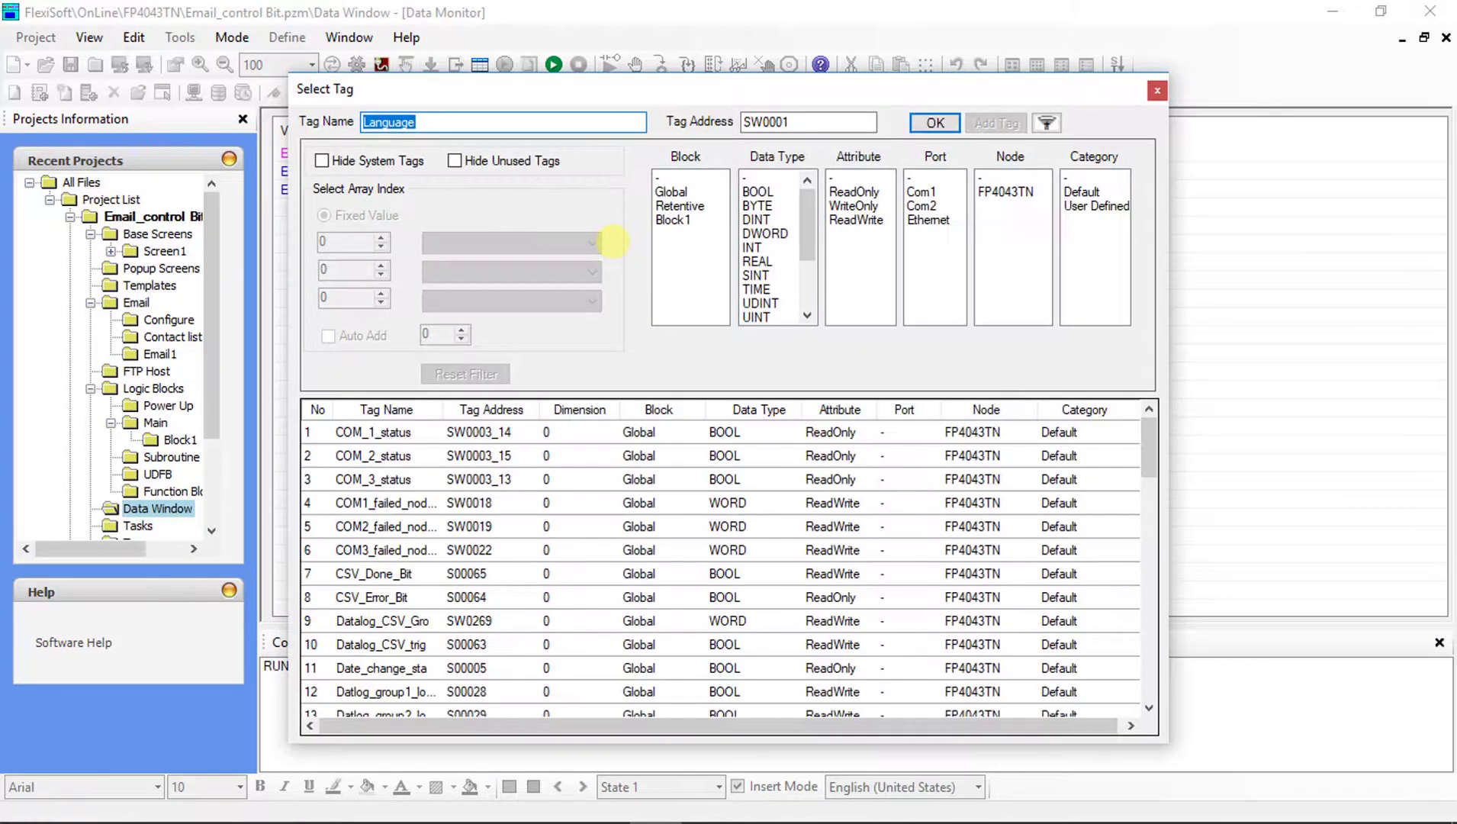
pyautogui.write('email')
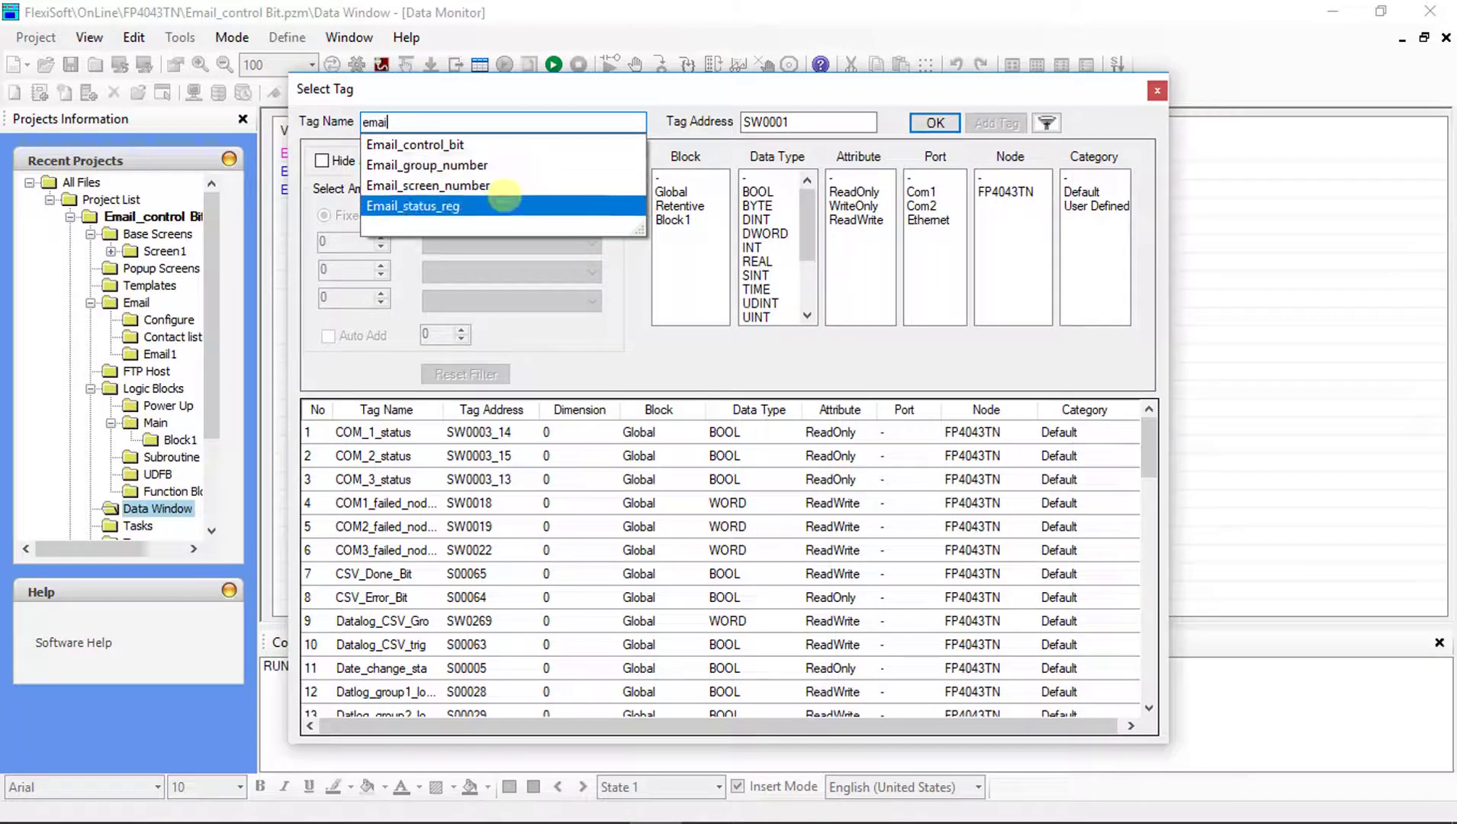
pyautogui.click(504, 206)
pyautogui.click(932, 123)
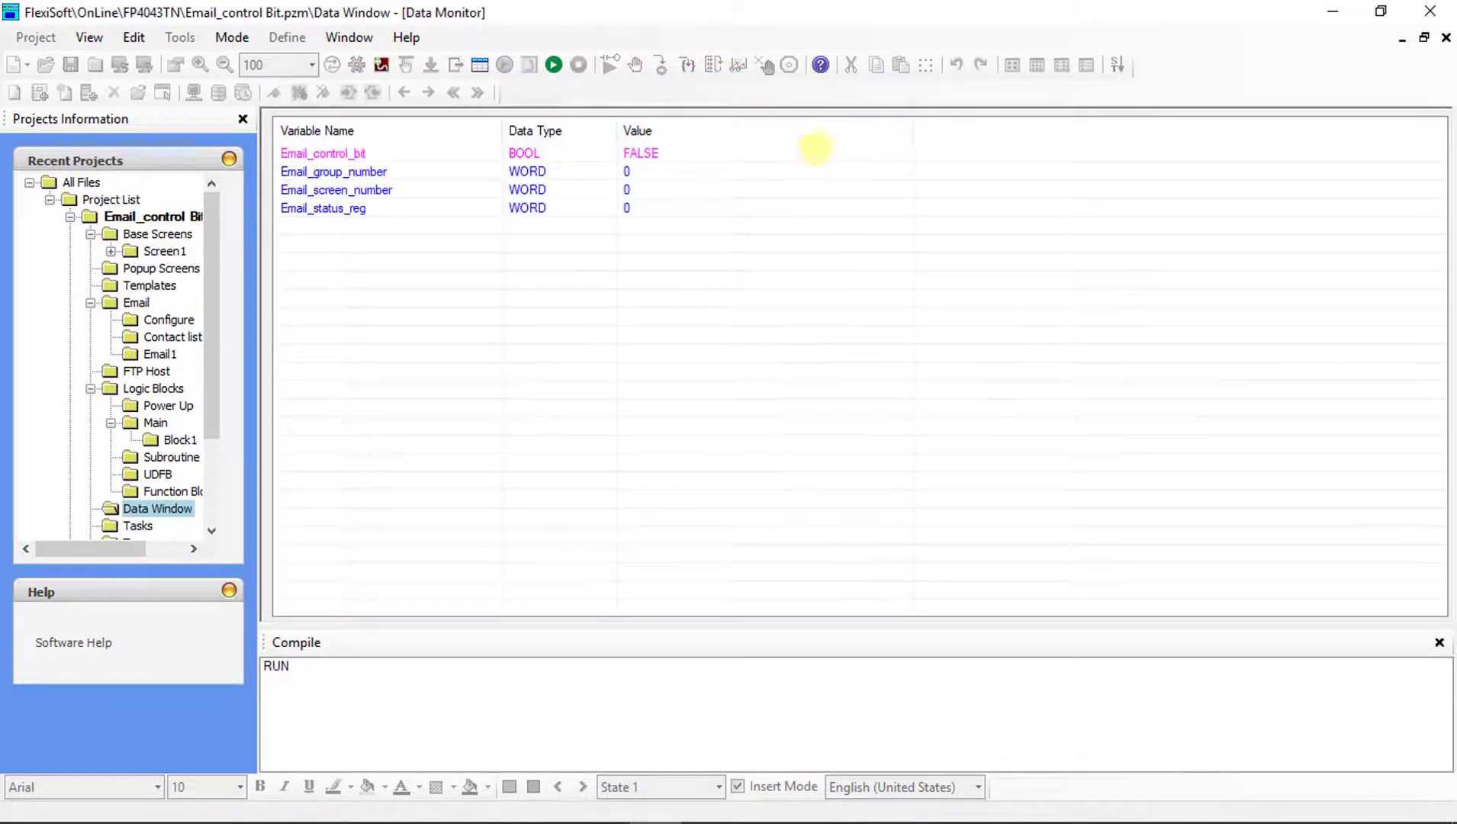
pyautogui.click(647, 155)
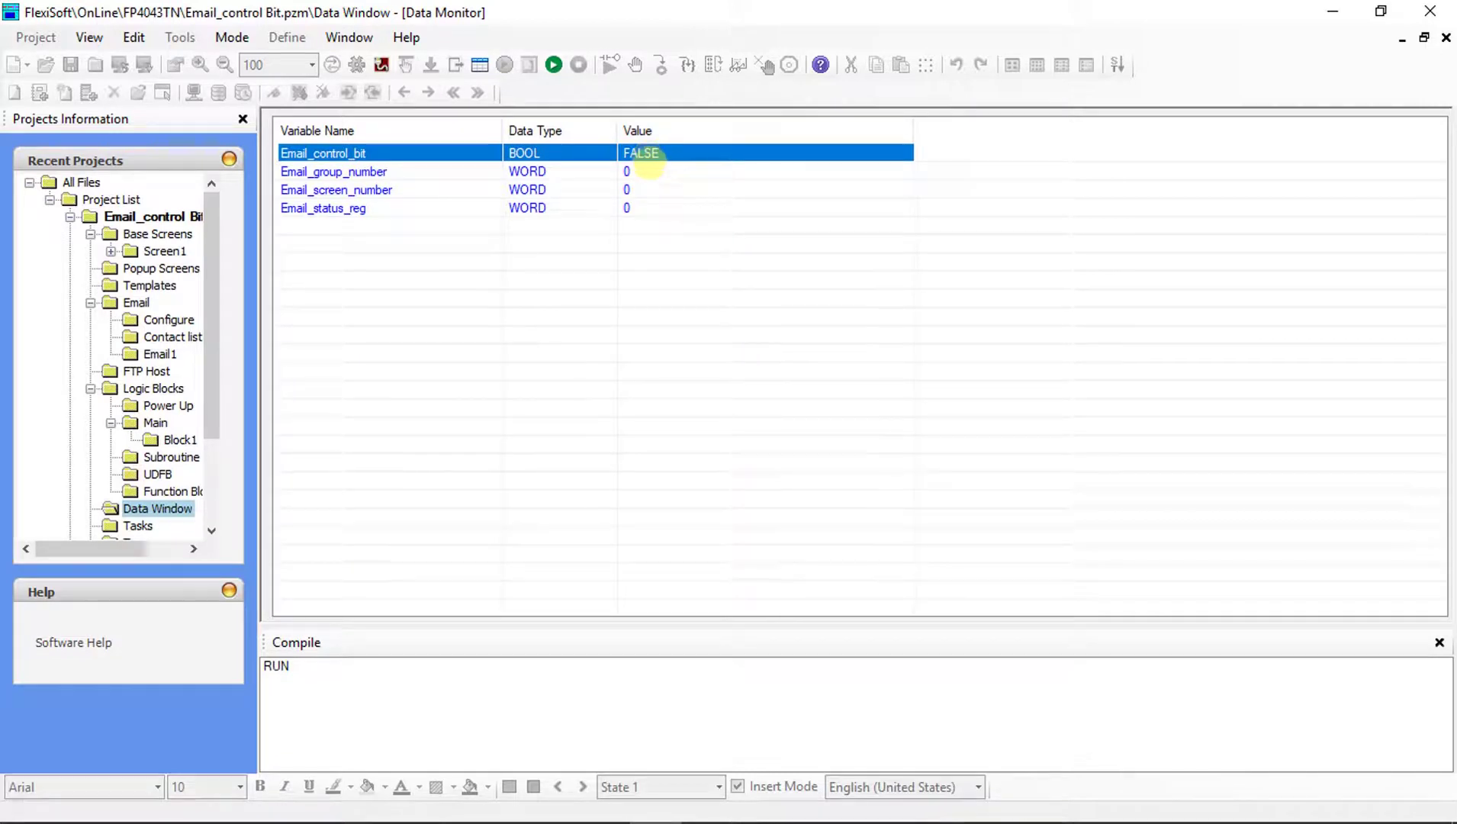
# Set Email_group_number to 1 and Email_screen_number to 63950 in the Data Monitor.
pyautogui.click(650, 170)
pyautogui.doubleClick(651, 171)
pyautogui.write('1')
pyautogui.press('Return')
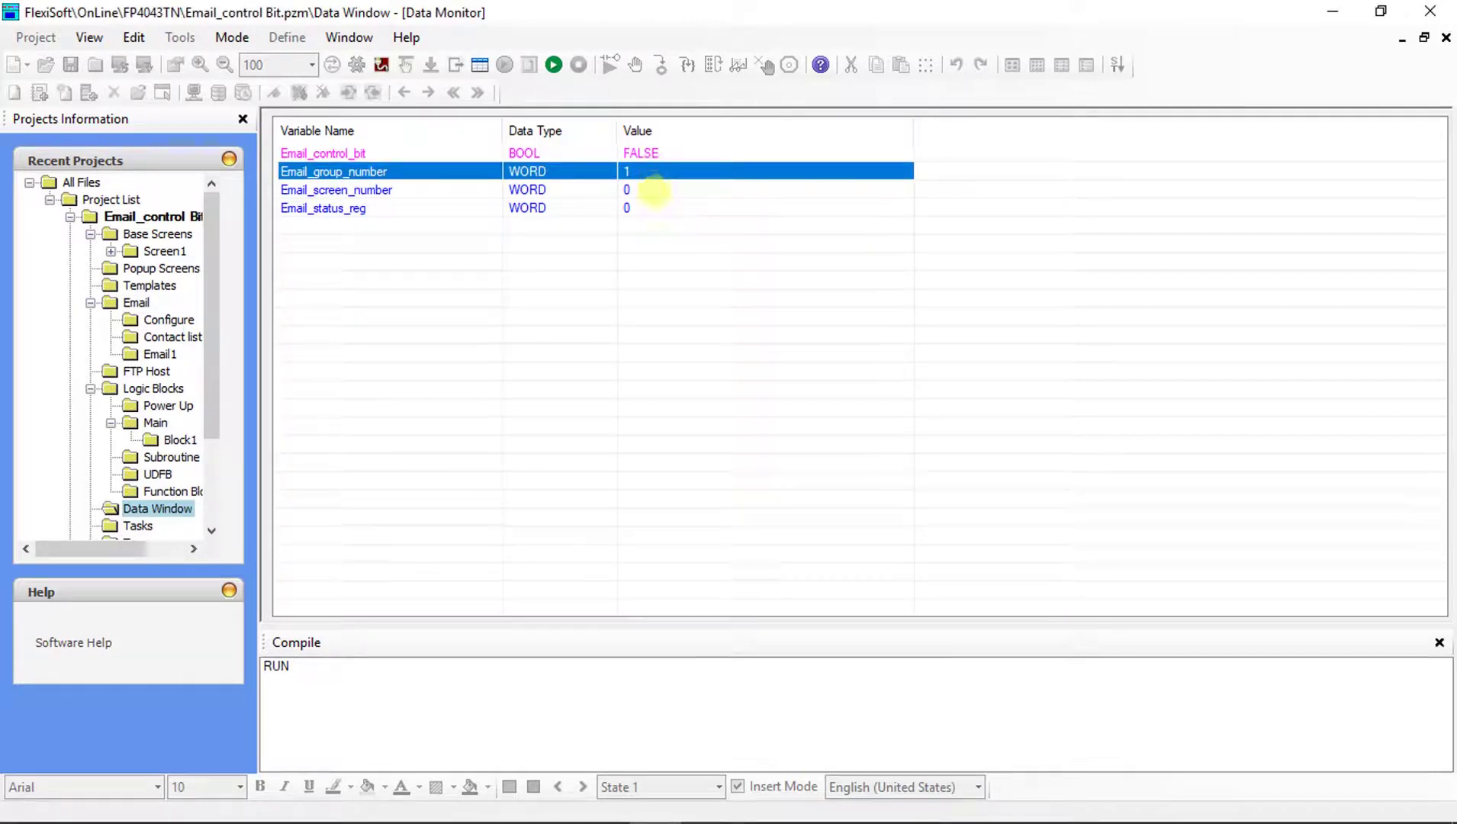
pyautogui.click(655, 196)
pyautogui.doubleClick(656, 195)
pyautogui.write('63950')
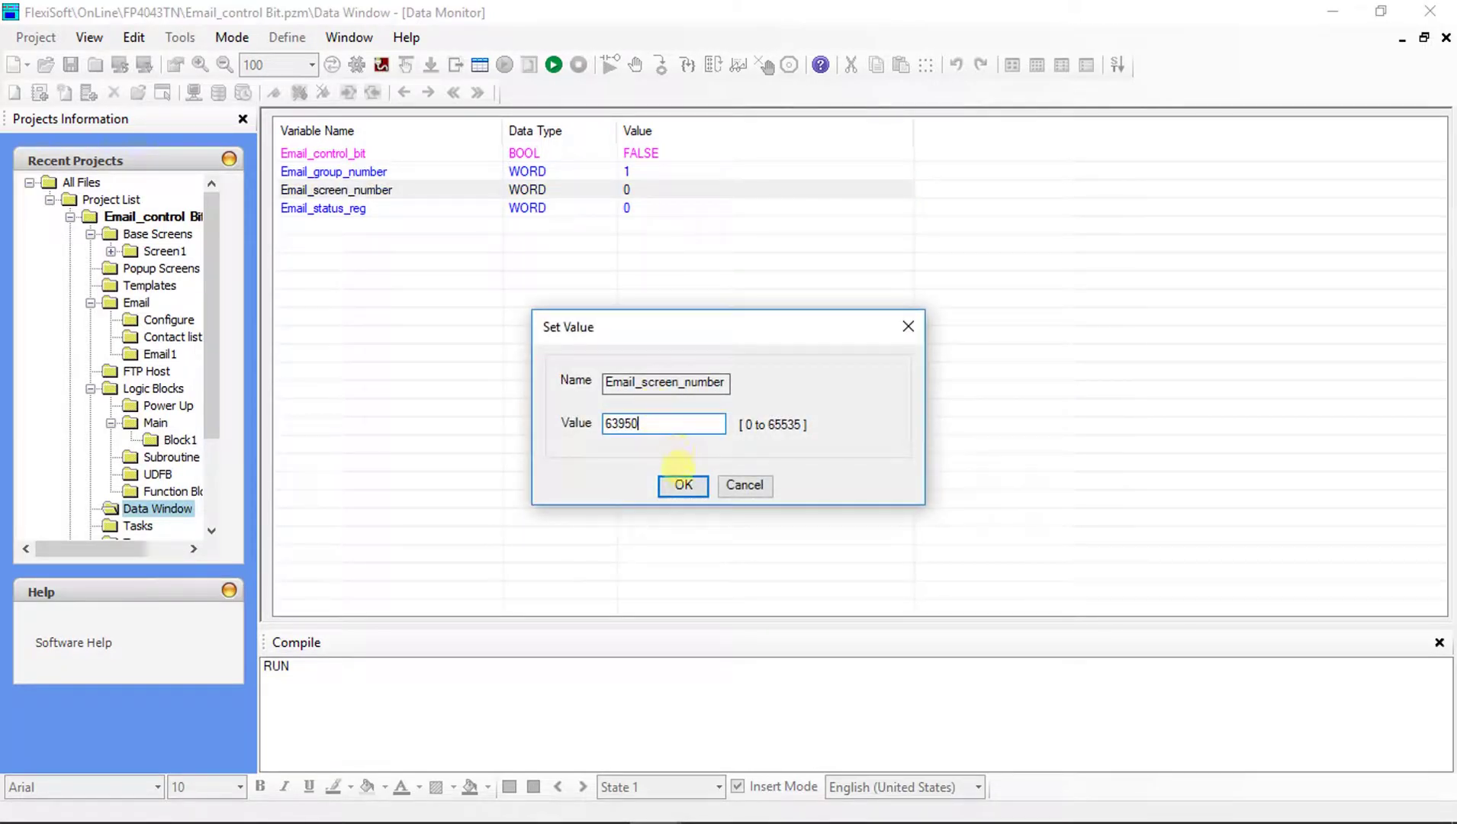
pyautogui.click(679, 485)
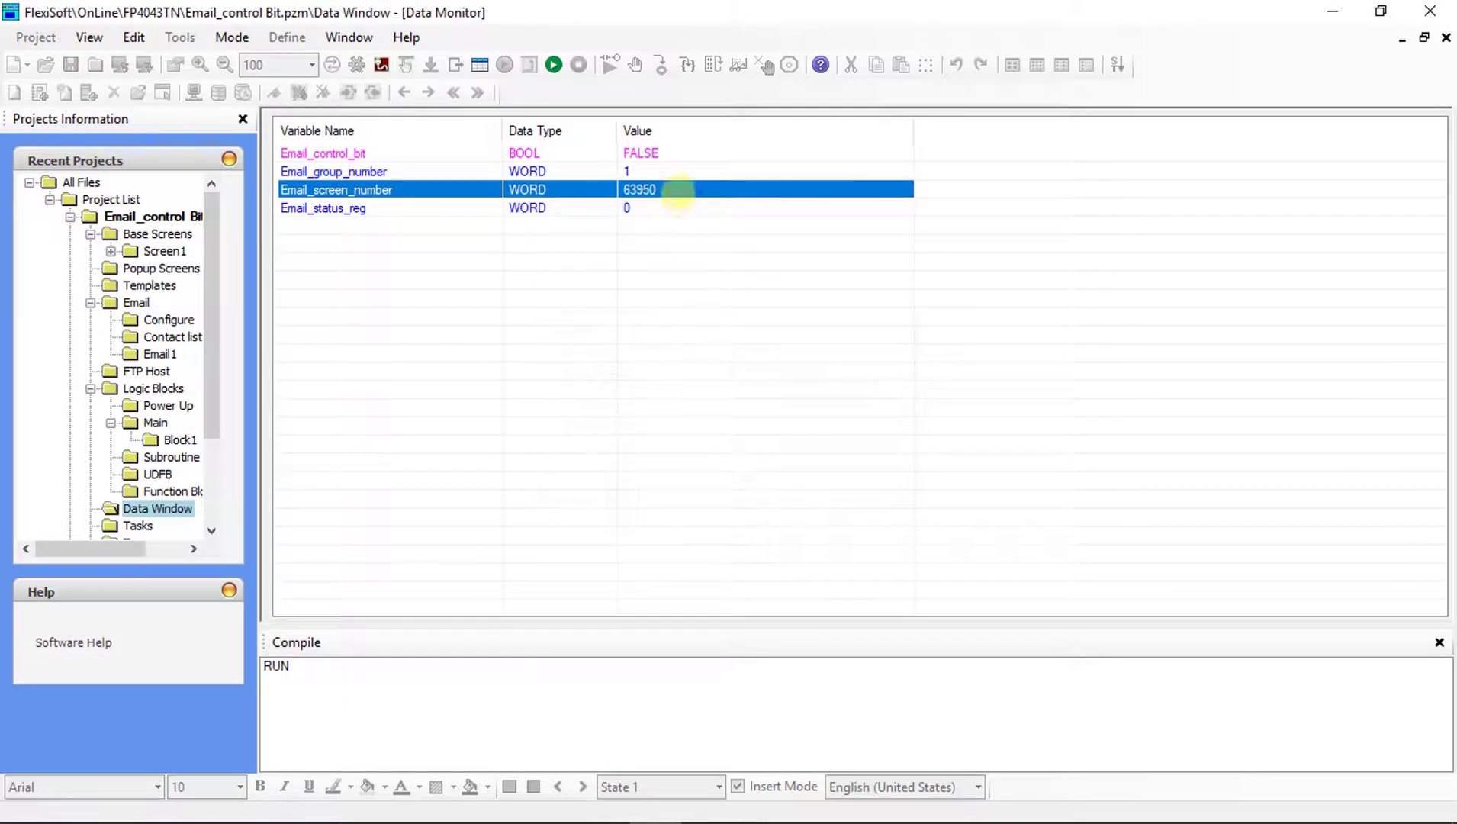
# Set Email_control_bit to TRUE to trigger sending the email.
pyautogui.click(635, 208)
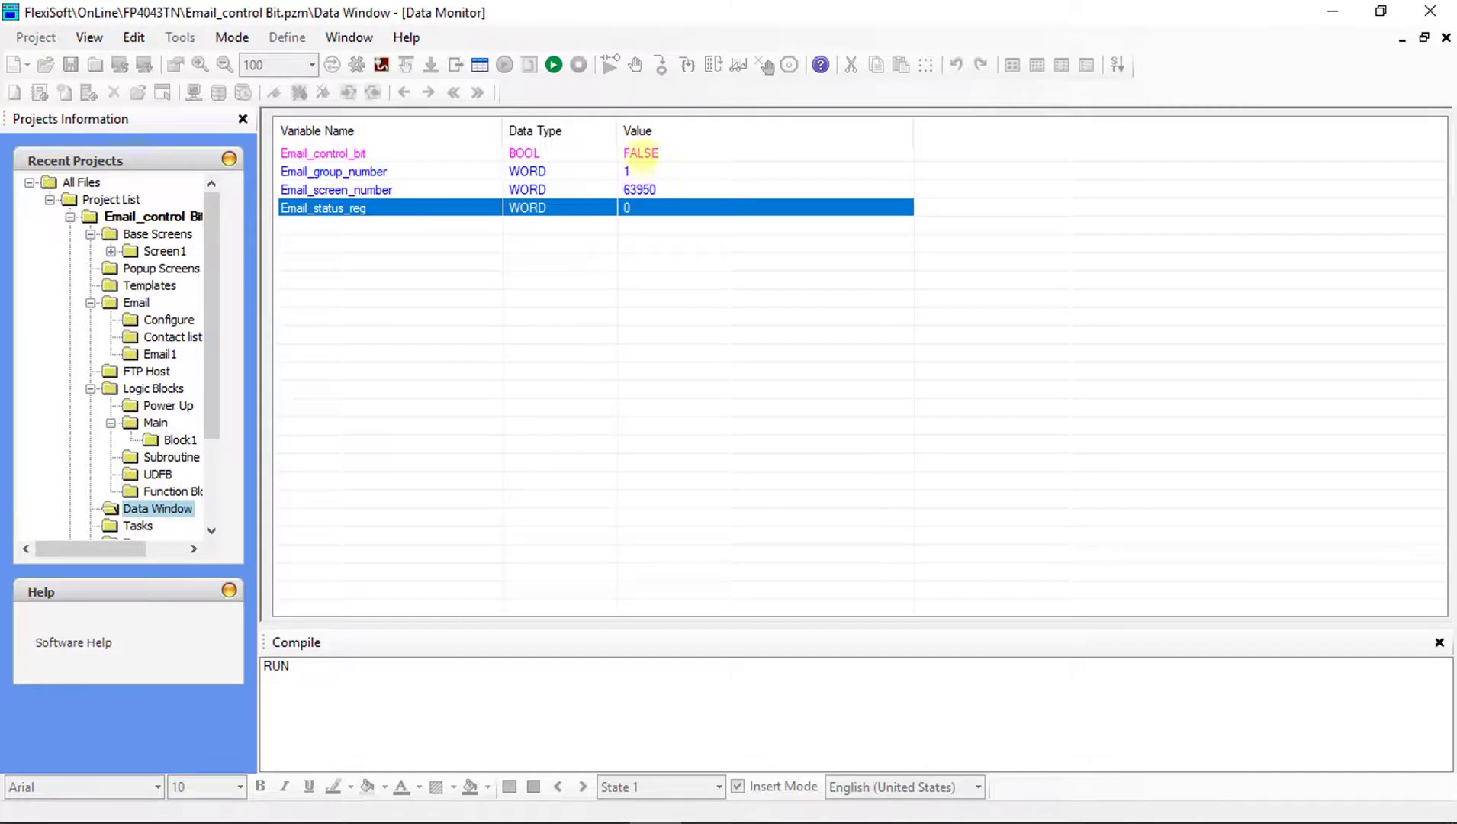
pyautogui.click(640, 153)
pyautogui.doubleClick(640, 152)
pyautogui.click(654, 422)
pyautogui.click(684, 484)
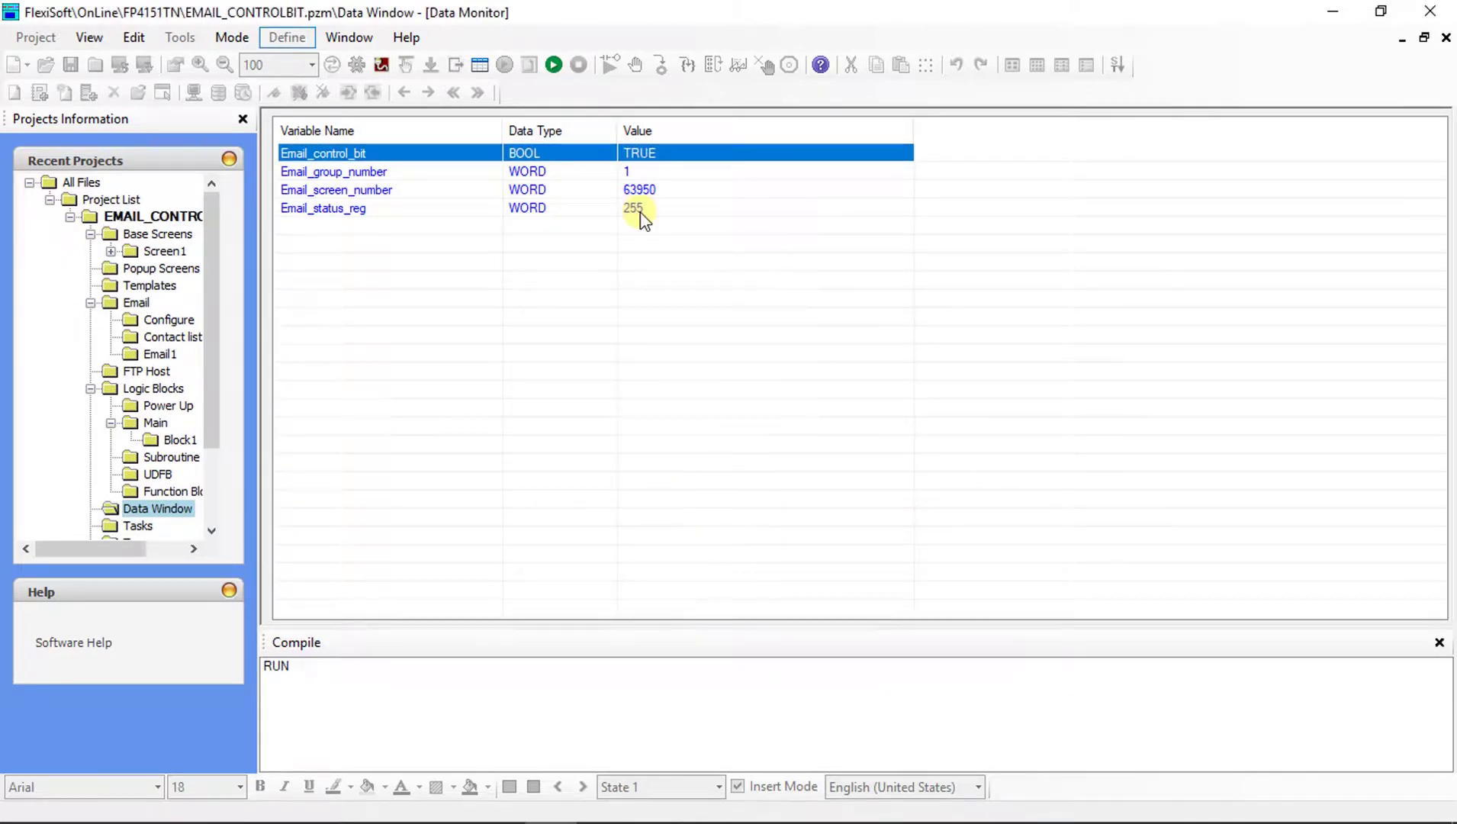